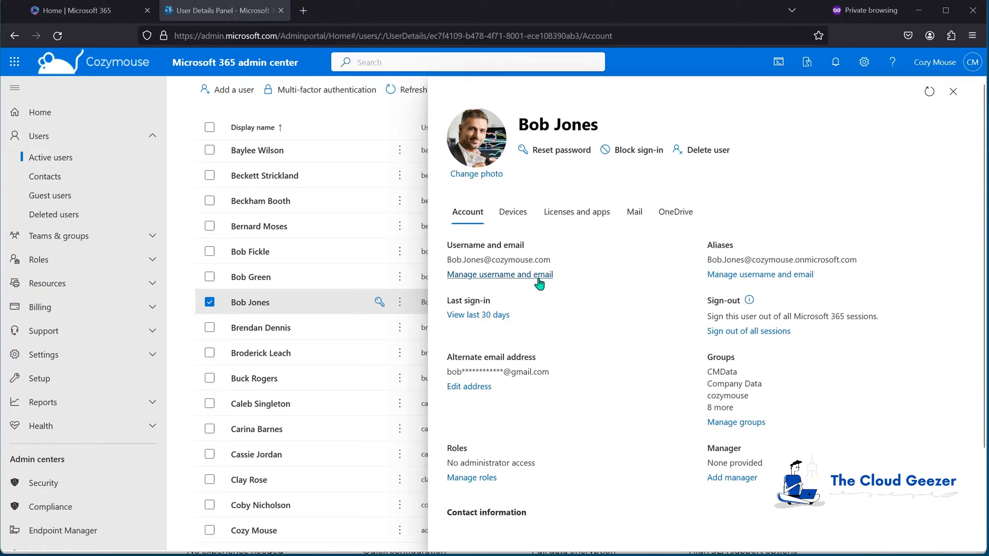
- Show the user's Mail settings, where email forwarding is None
click(637, 212)
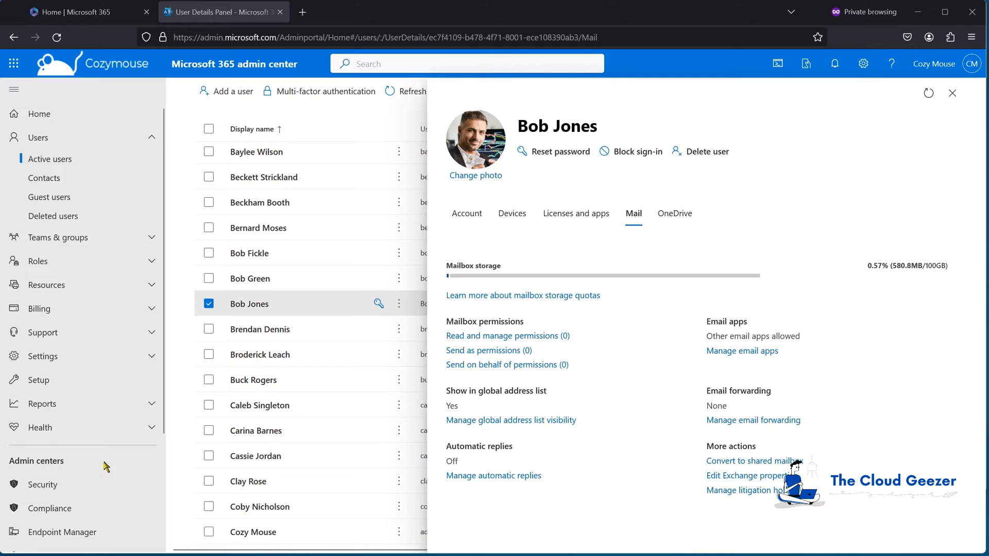
- Scroll down the user's mail settings page
scroll(78, 438, down, 3)
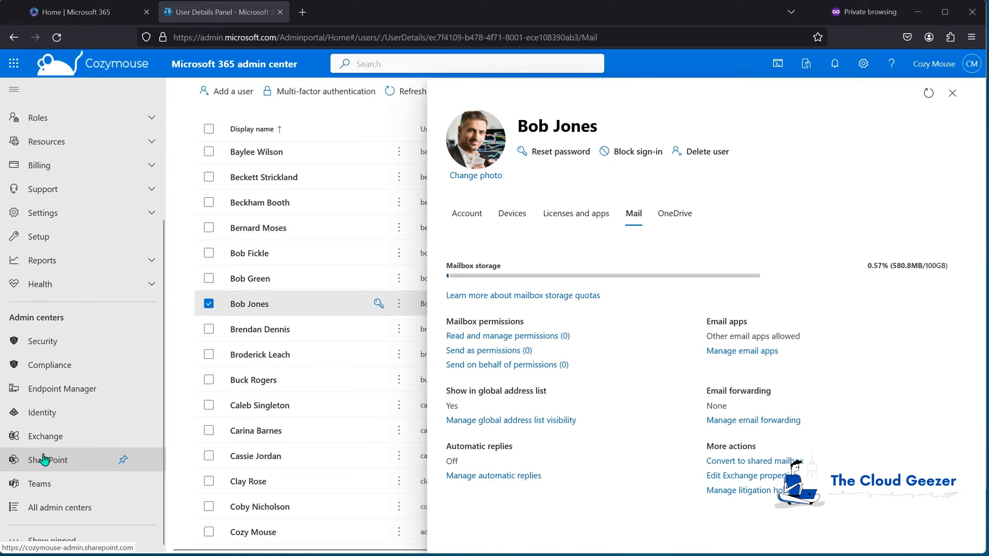
- Go to Identity > Applications > App registrations and start a new registration
click(40, 415)
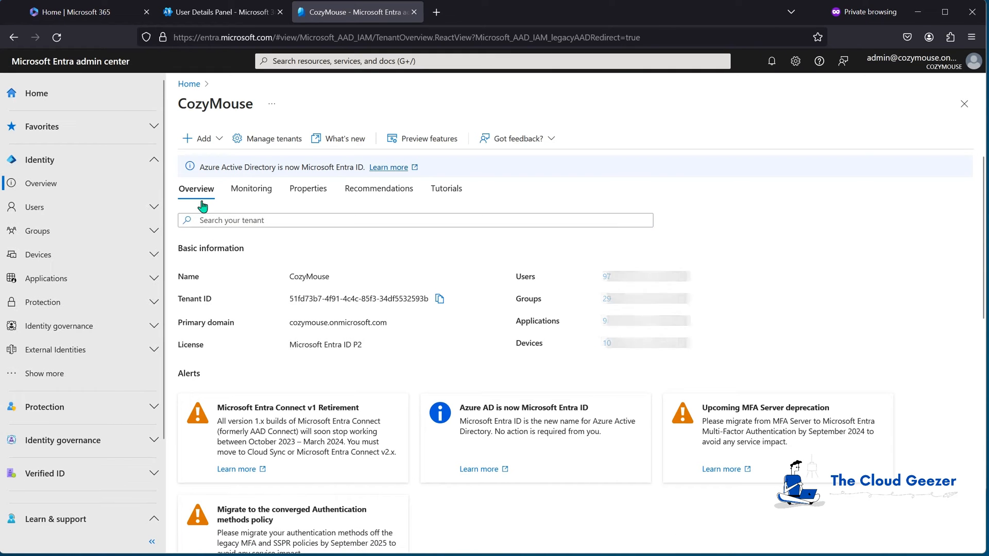
click(52, 280)
click(64, 326)
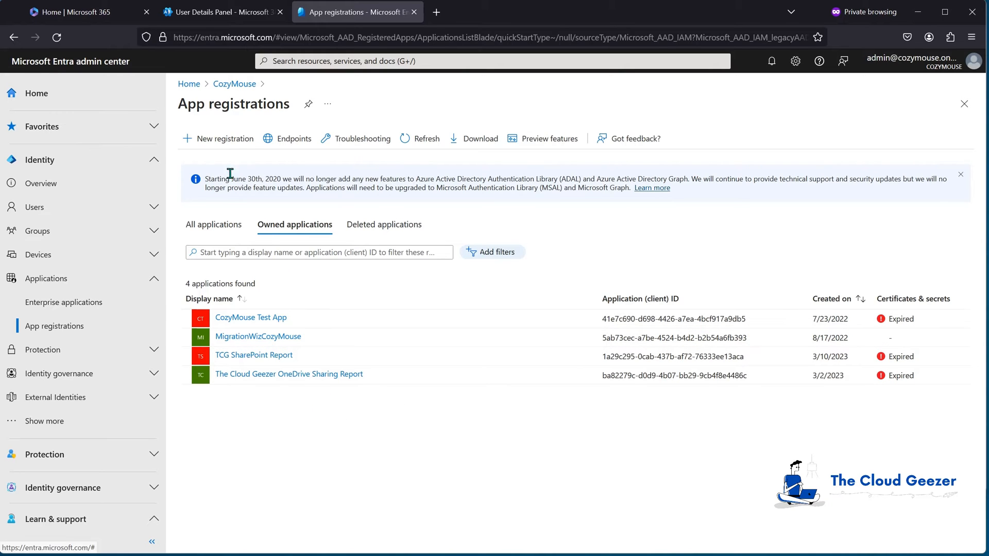
click(219, 142)
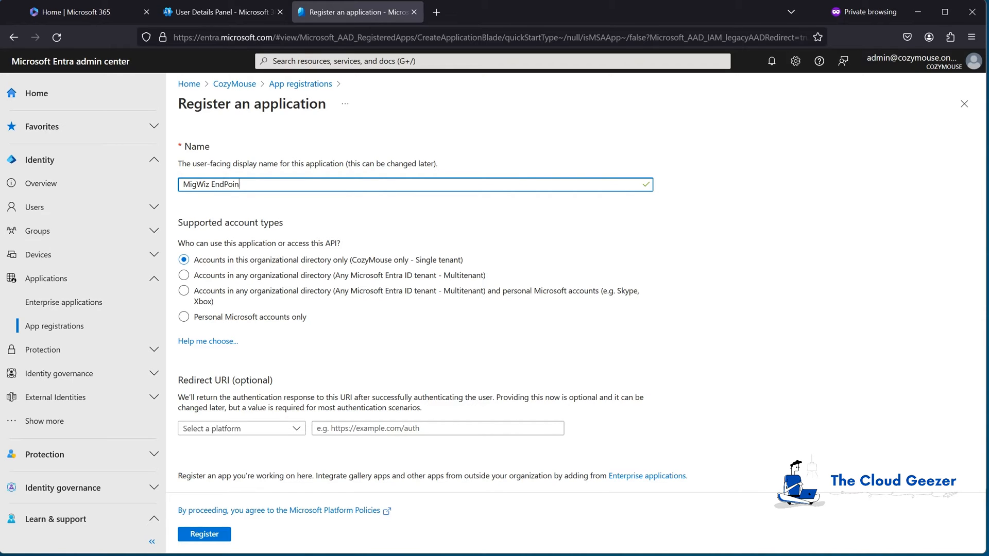
- Make the app multitenant with public client/native redirect URI urn:ietf:wg:oauth:2.0:oob and register it
click(185, 277)
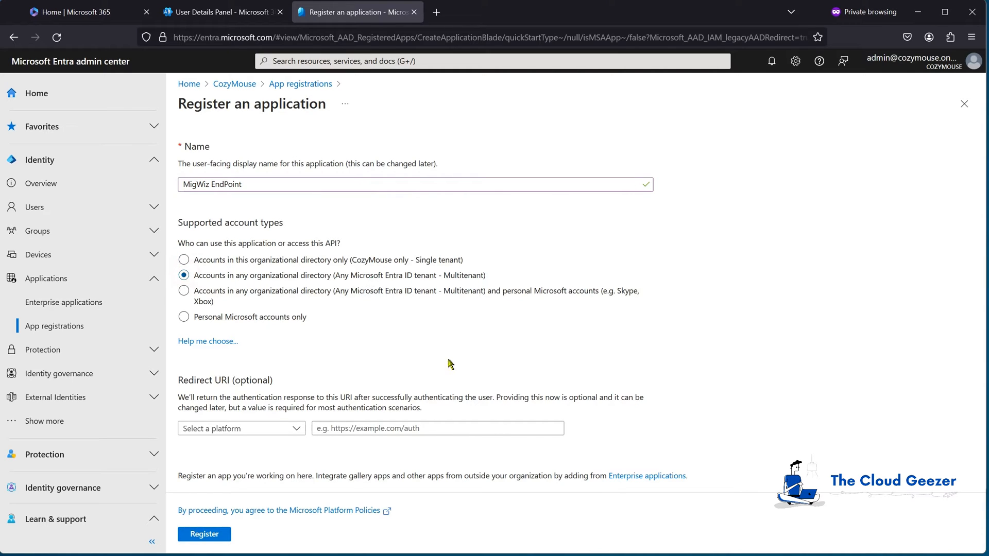
click(282, 430)
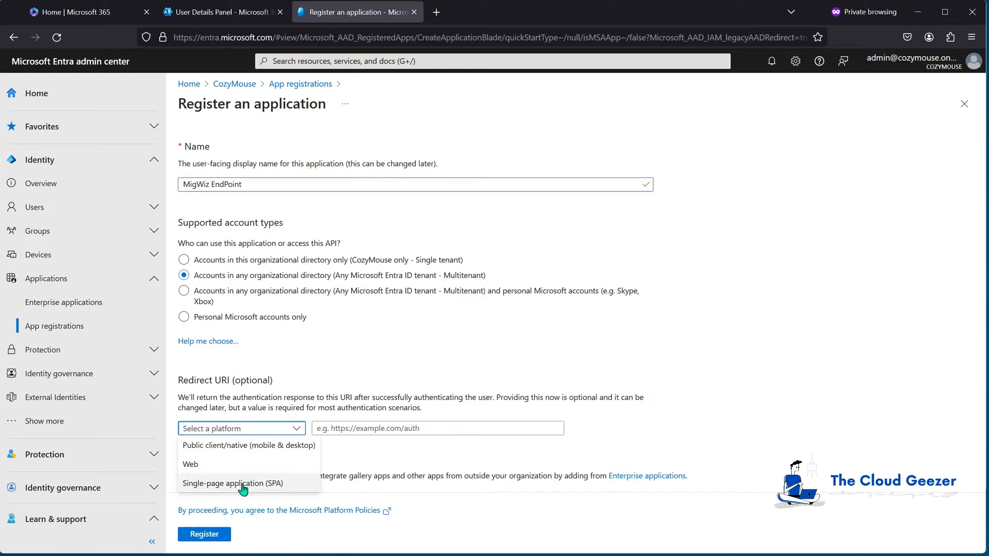
click(237, 446)
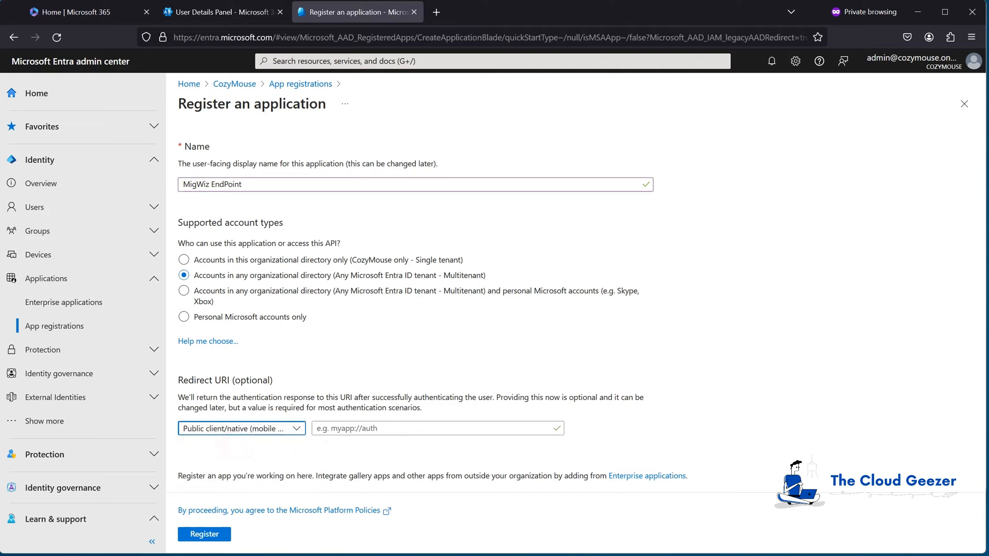
click(383, 427)
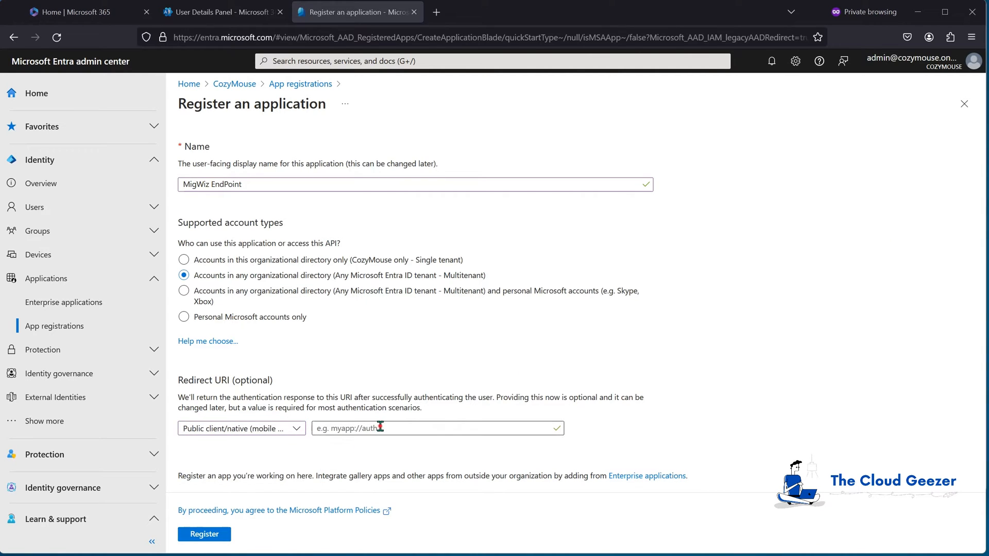
text(urn:ietf:wg:oauth:2.0:oob)
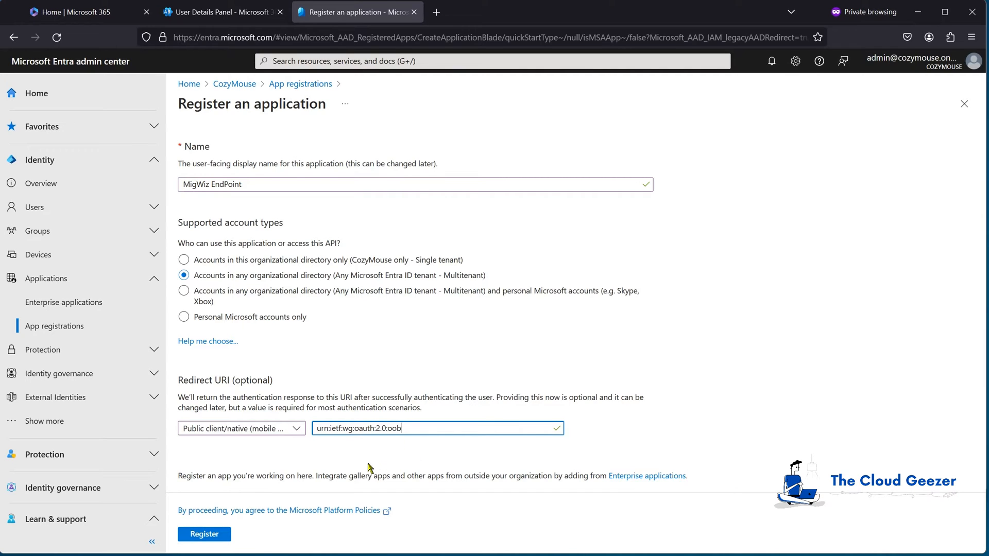
click(209, 538)
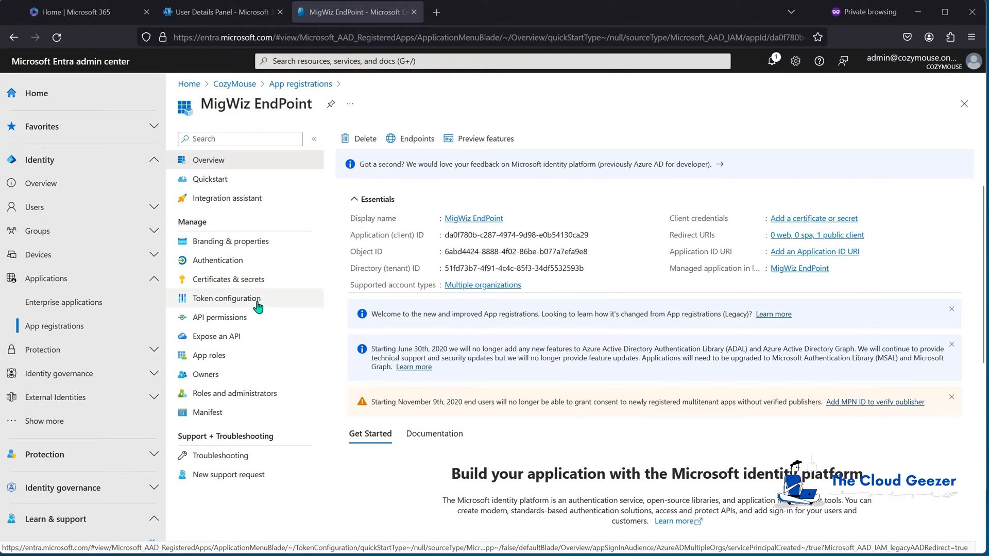
- Set Allow public client flows to Yes under Authentication, save it, and view API permissions
click(220, 260)
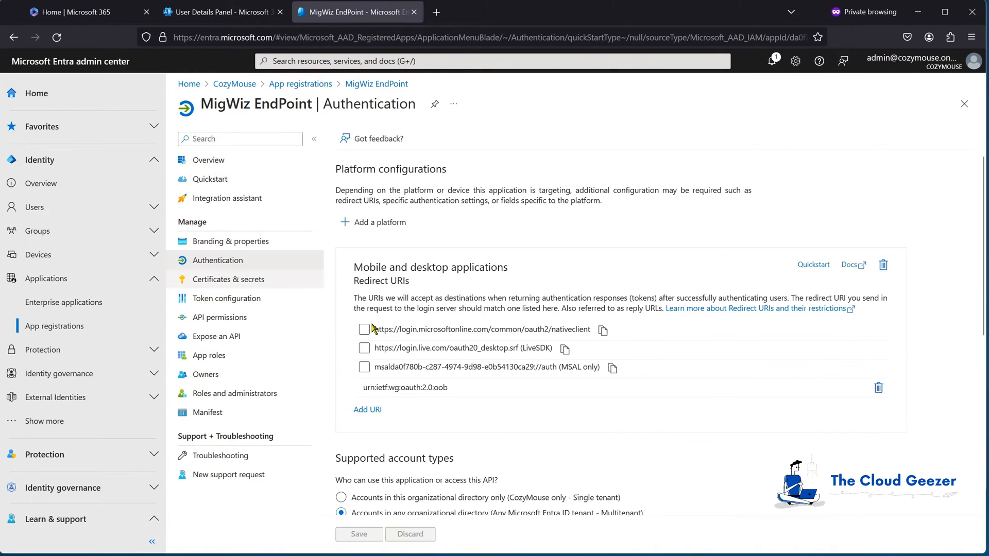
scroll(401, 336, down, 6)
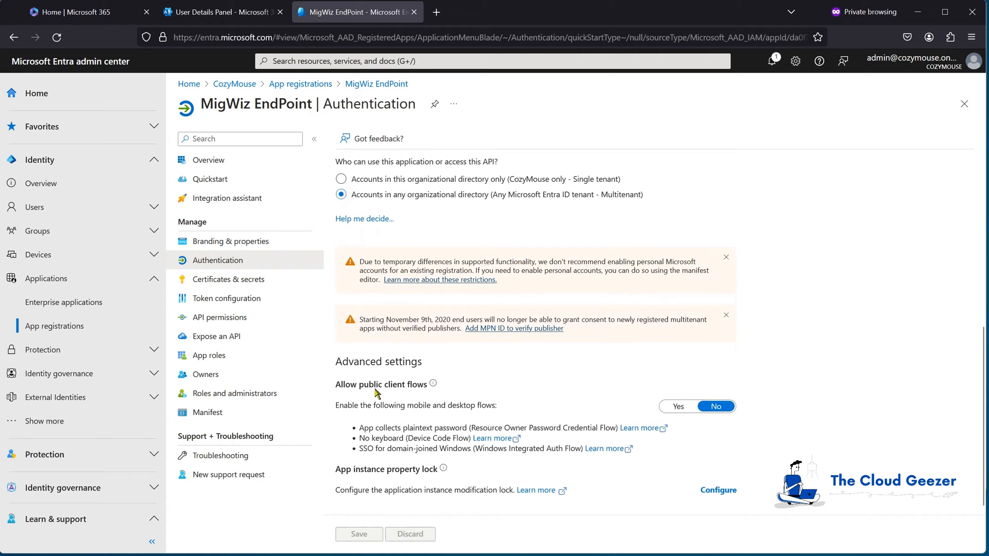
click(678, 402)
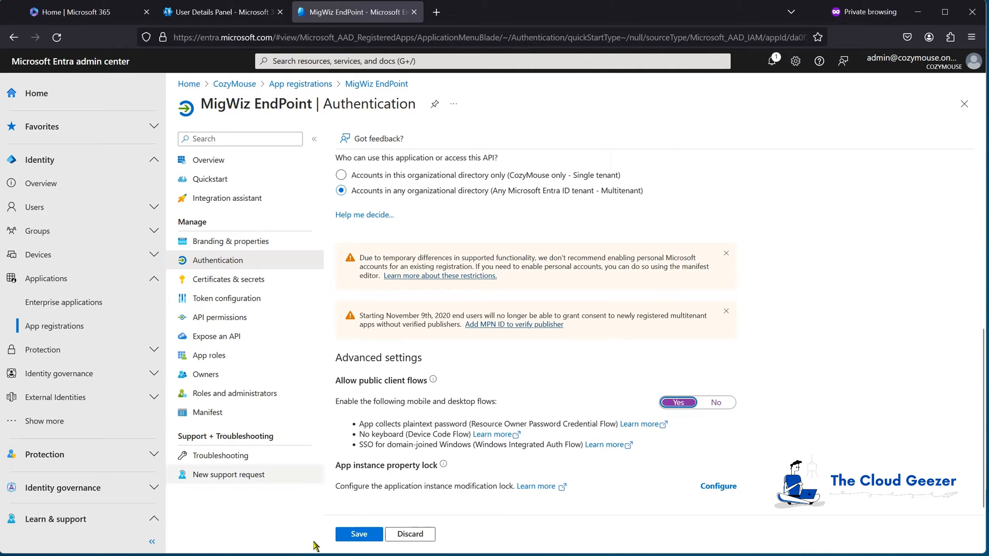
click(360, 534)
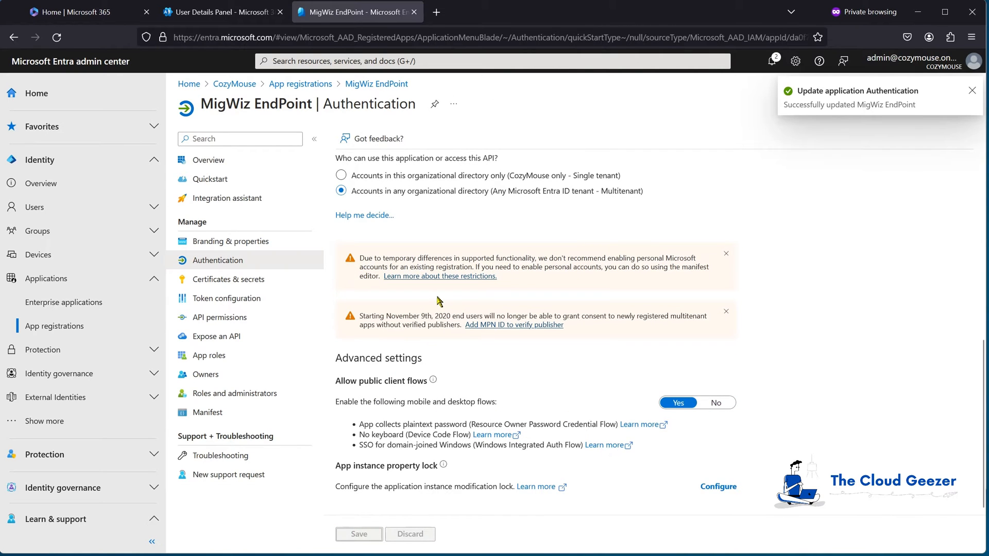
click(223, 319)
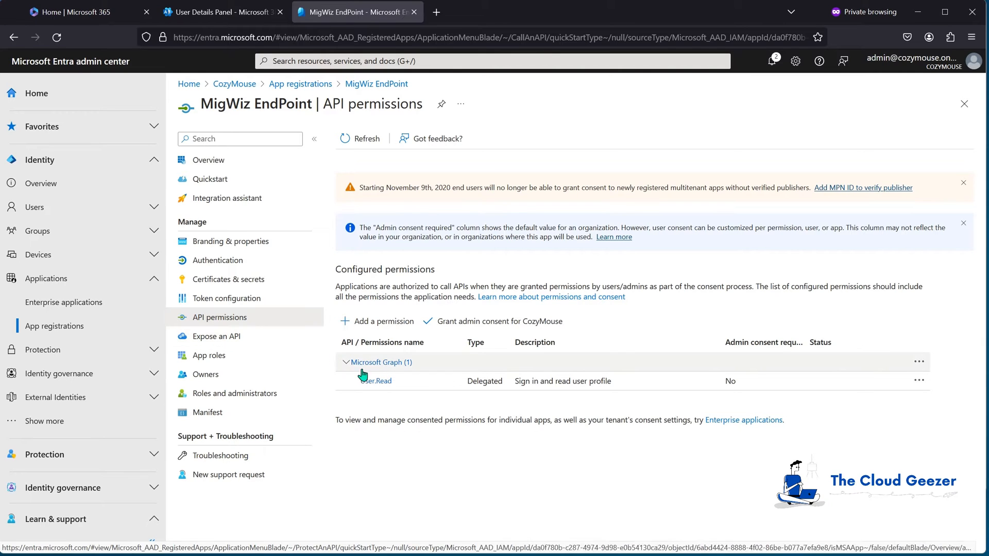
- Add a permission from Office 365 Exchange Online under APIs my organization uses
click(378, 323)
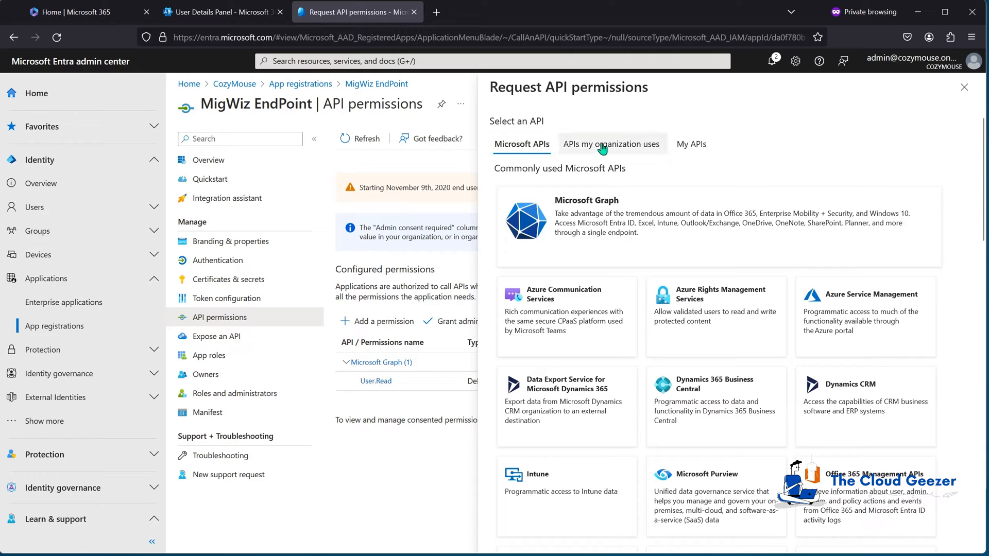
click(624, 150)
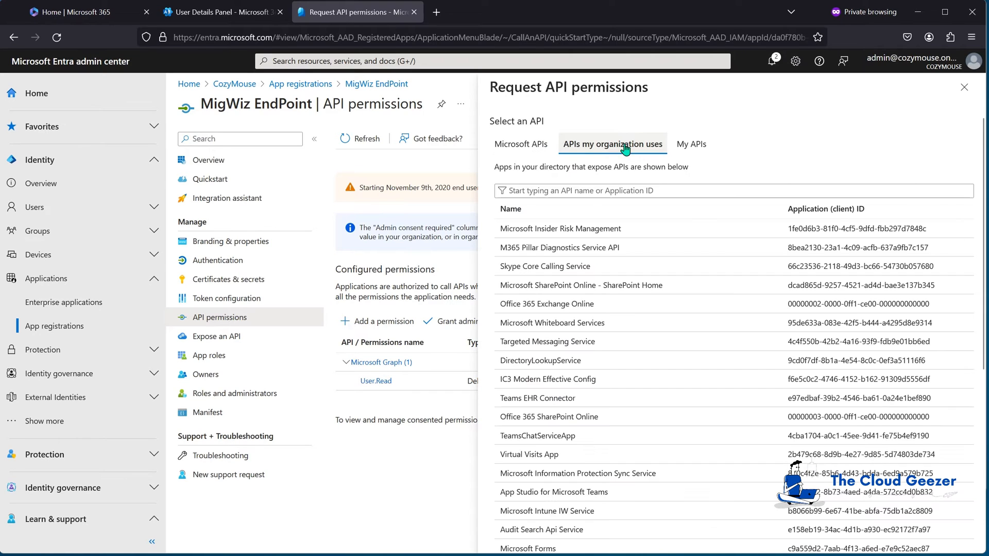
click(563, 192)
text(office)
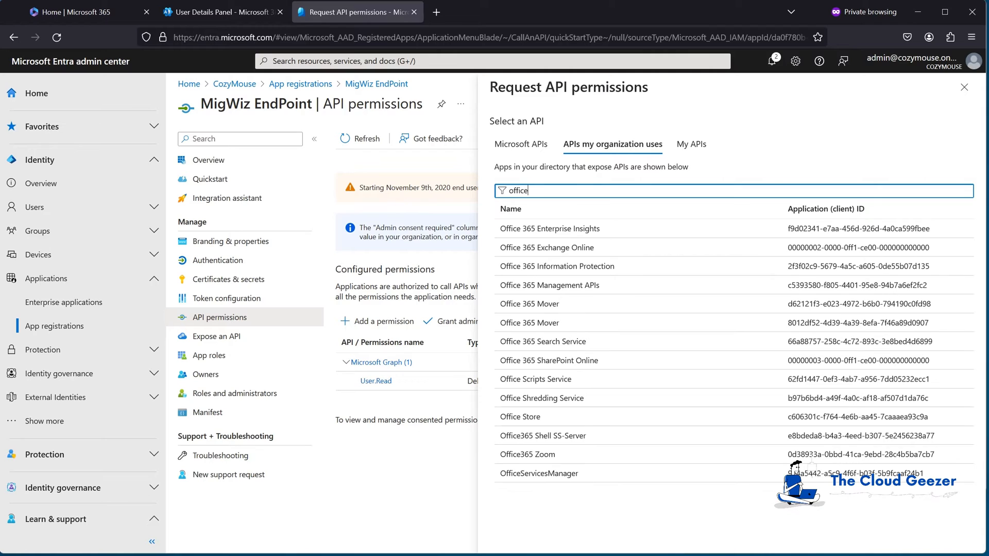
click(573, 254)
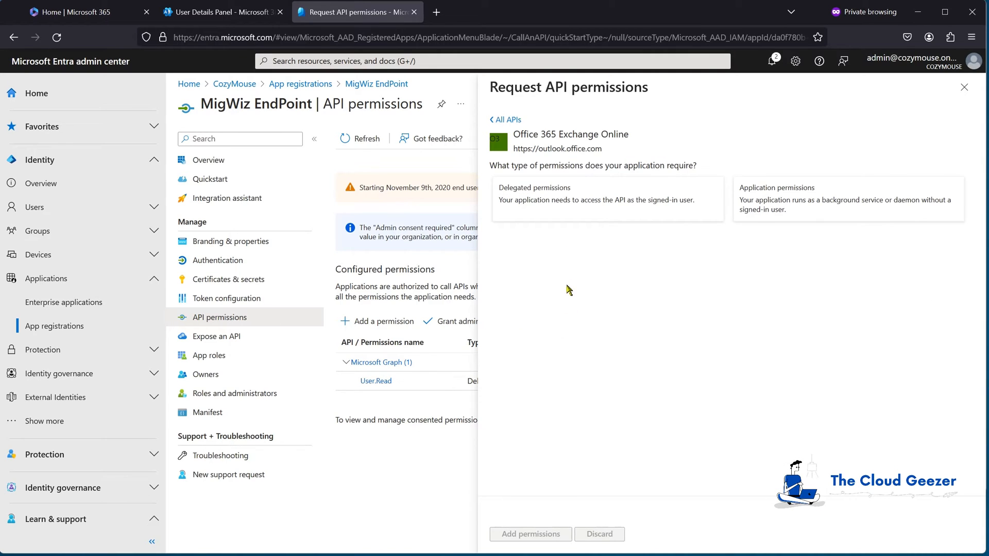
- Add delegated EWS.AccessAsUser.All and grant admin consent for CozyMouse
click(568, 203)
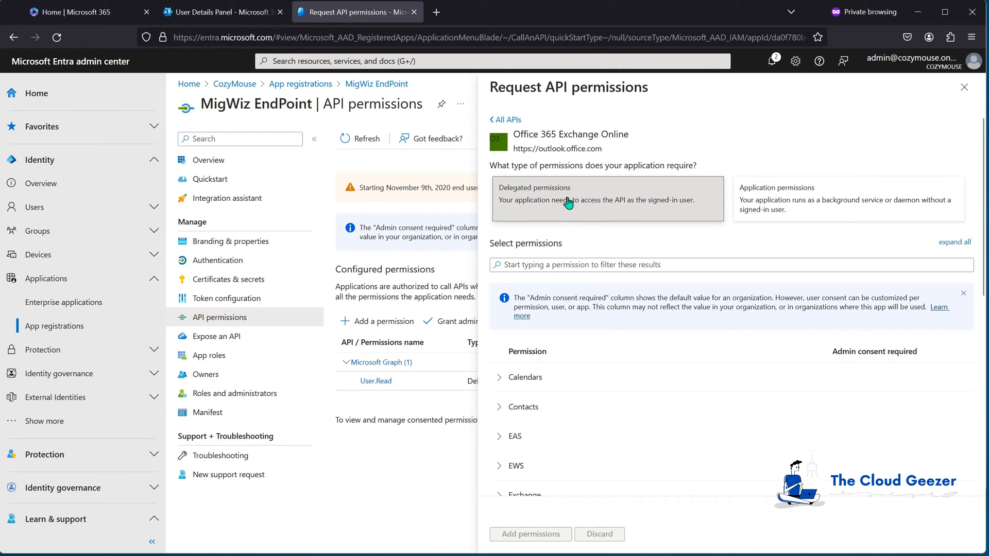
scroll(571, 339, down, 3)
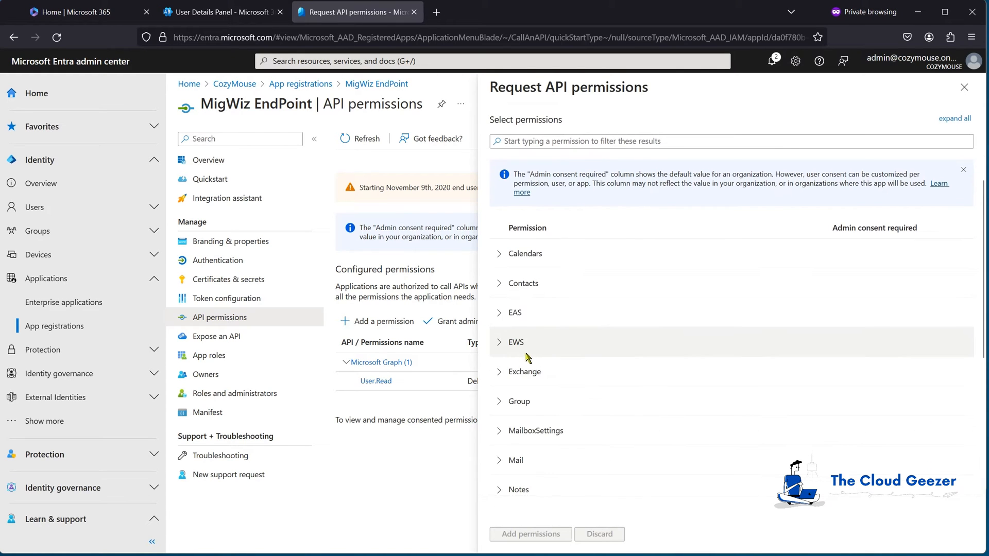
click(498, 343)
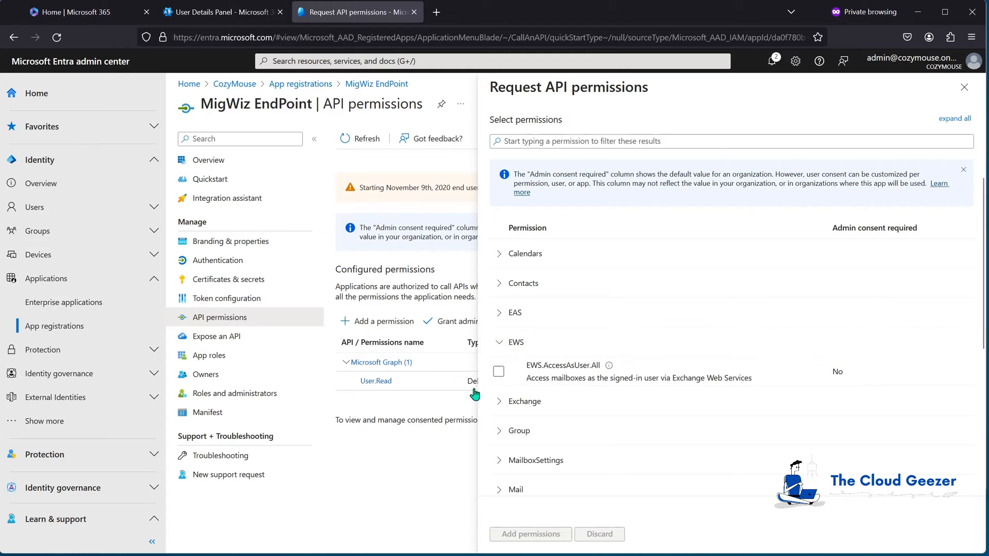
click(497, 371)
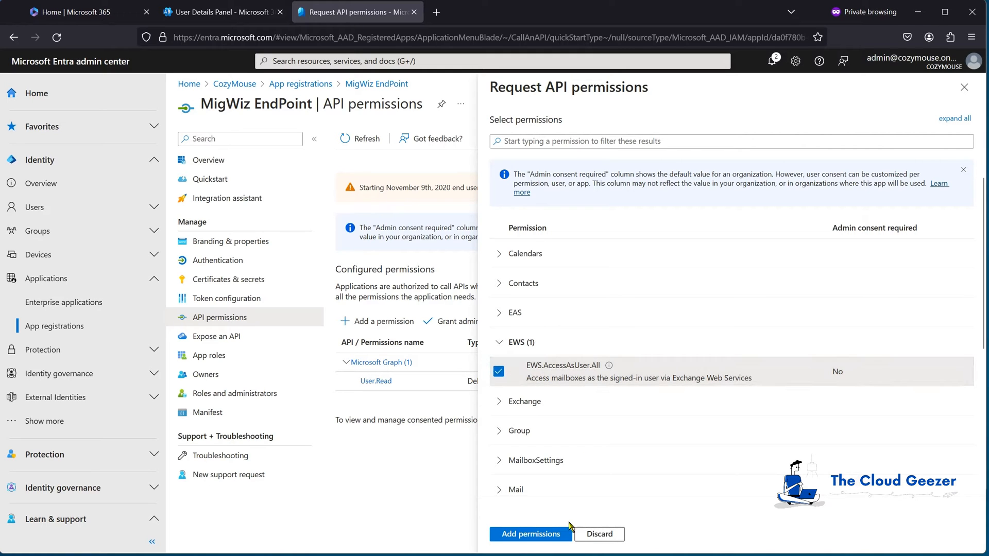
click(542, 536)
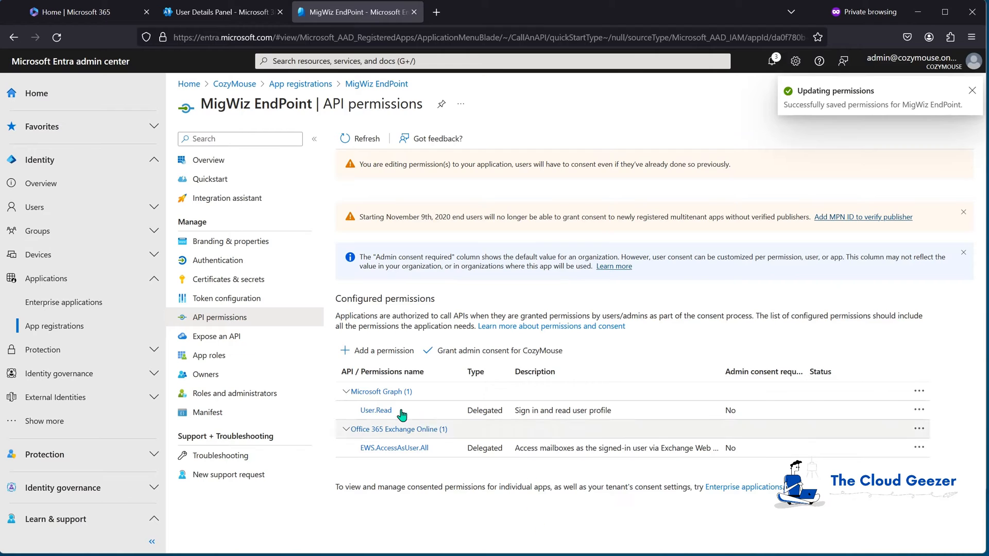
click(450, 352)
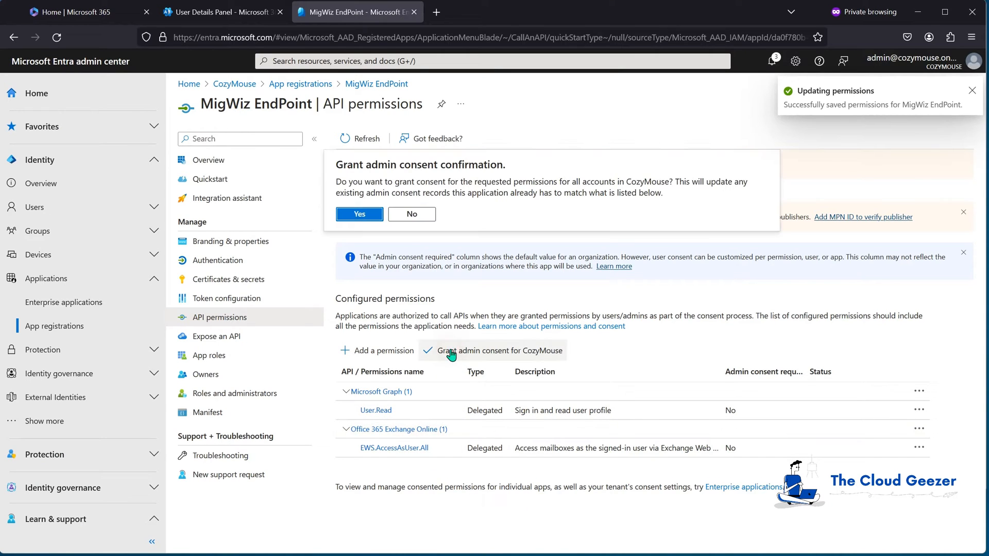
click(360, 214)
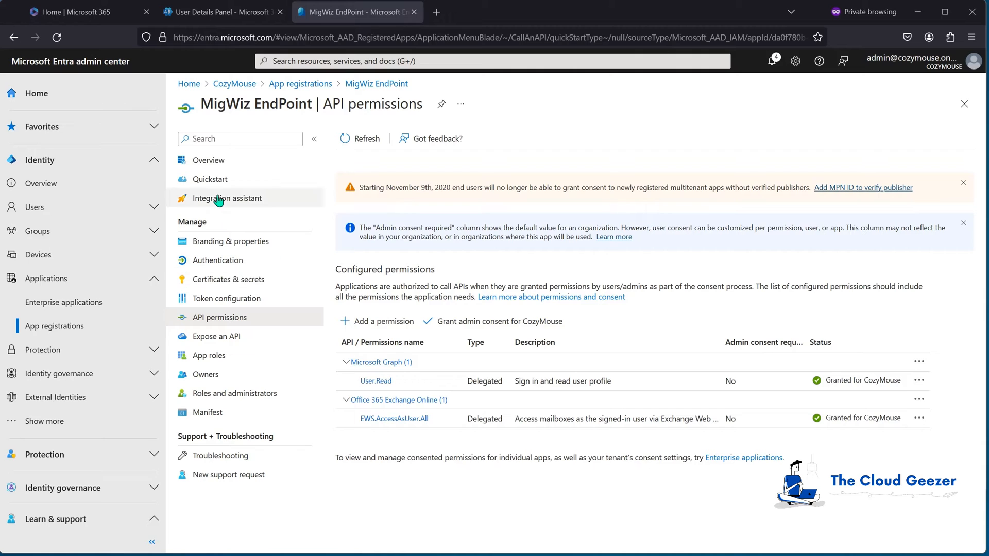
- Copy MigWiz EndPoint's Application (client) ID and Directory (tenant) ID from its Overview page
click(214, 162)
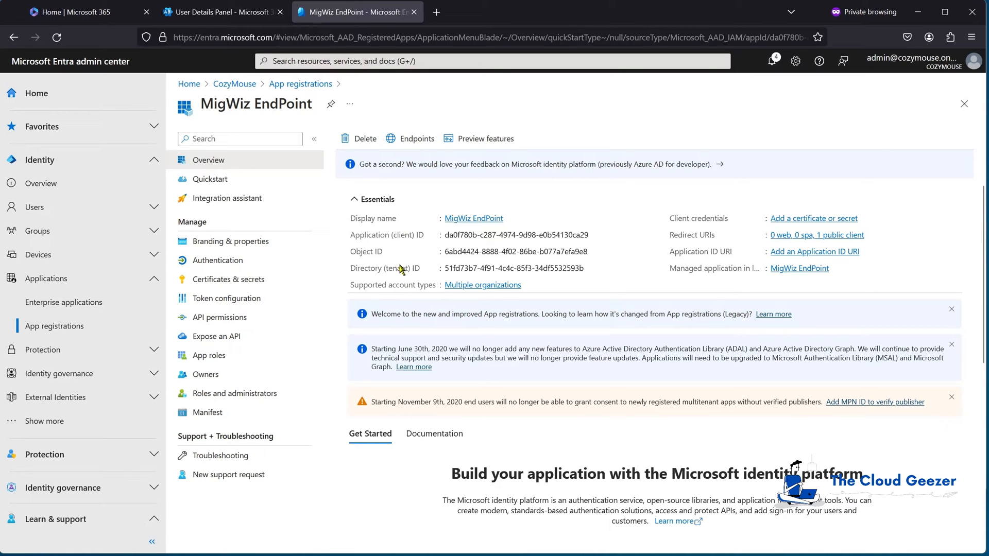
click(596, 235)
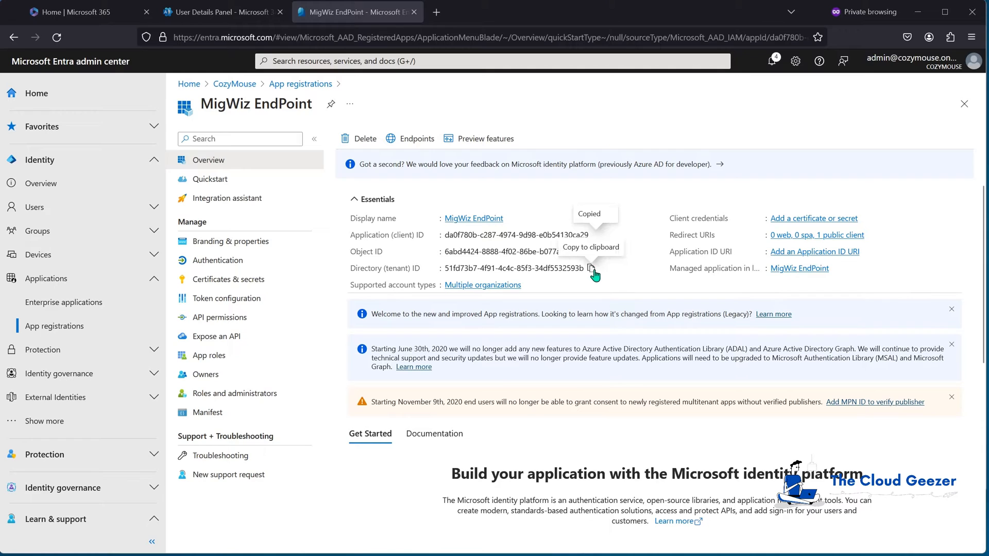
click(592, 269)
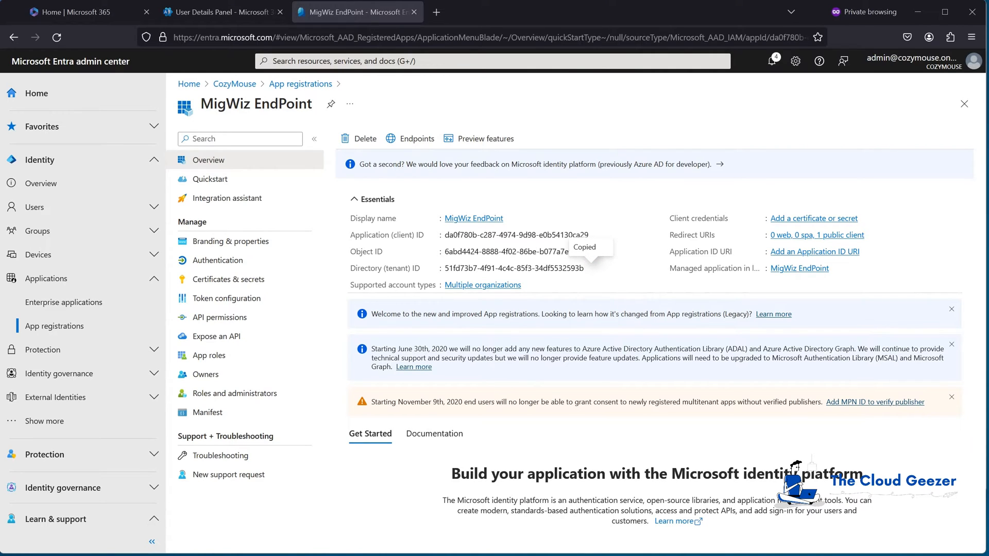
drag(520, 555, 577, 250)
click(204, 12)
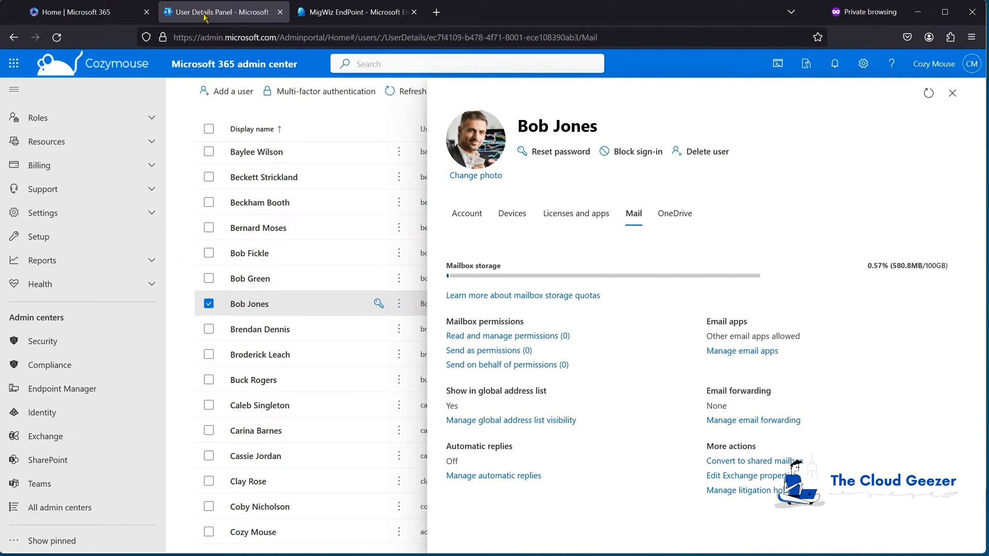
click(209, 304)
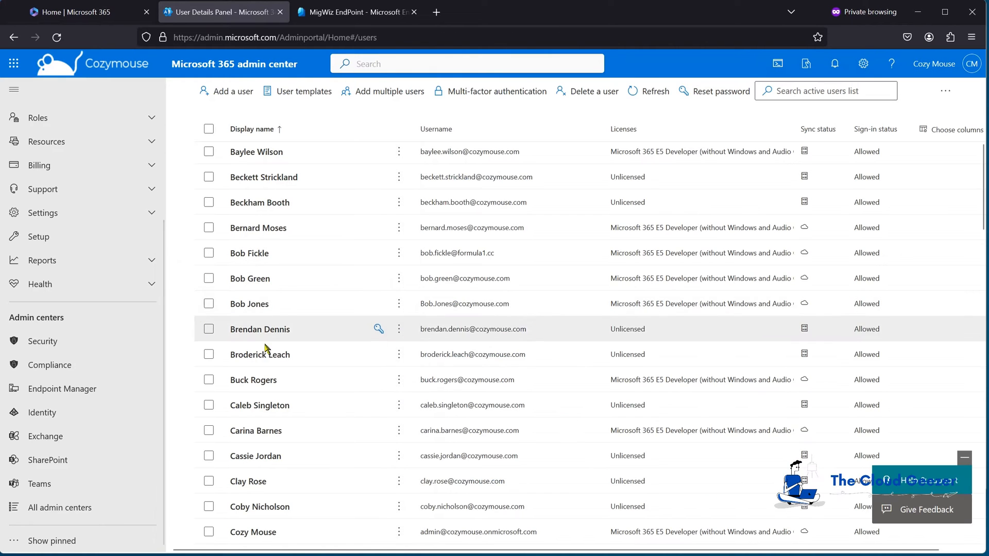
scroll(265, 329, down, 6)
scroll(264, 346, down, 10)
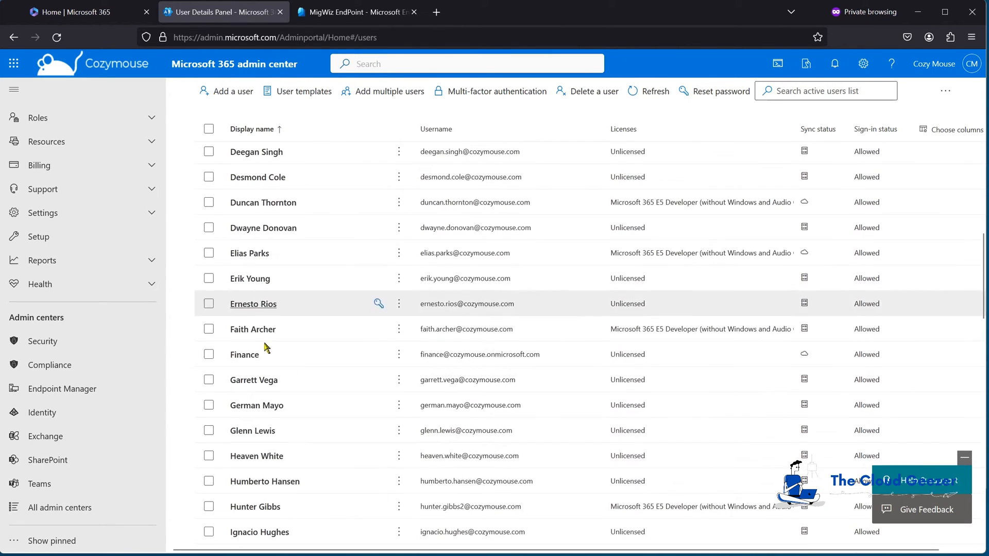
scroll(265, 345, down, 5)
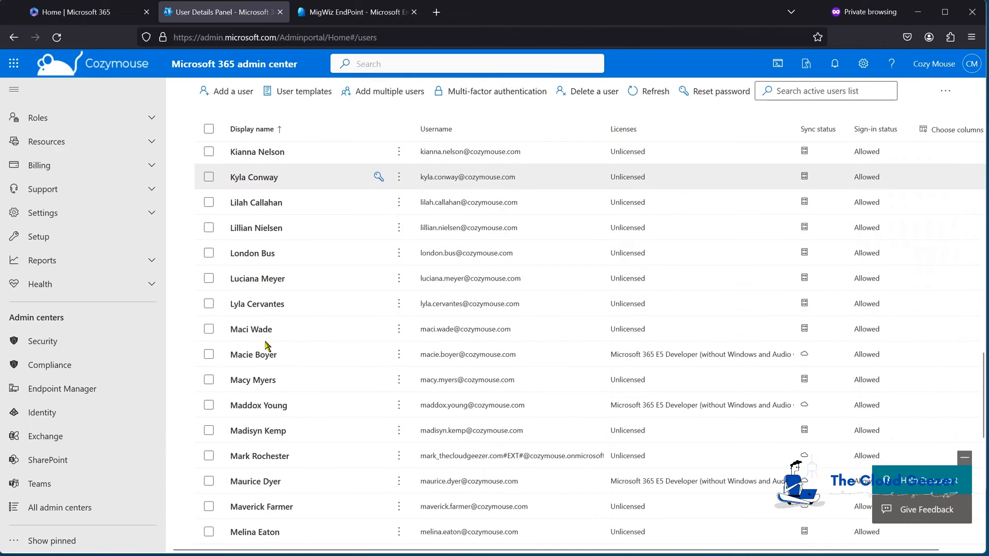
scroll(265, 345, down, 1)
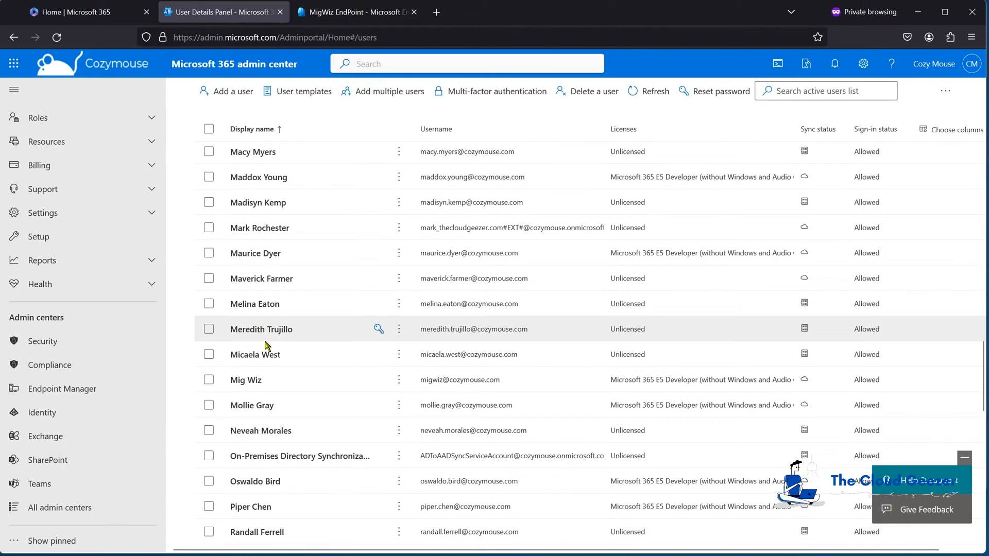
click(323, 382)
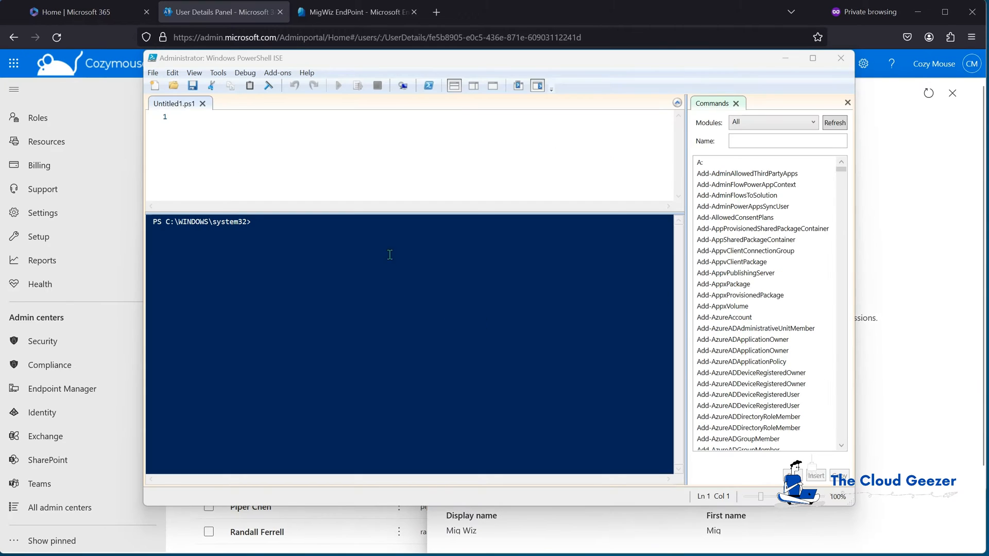
- Run Connect-ExchangeOnline, cancel the account picker, and clear the console with cls
click(383, 237)
text(connect-ex)
key(Tab)
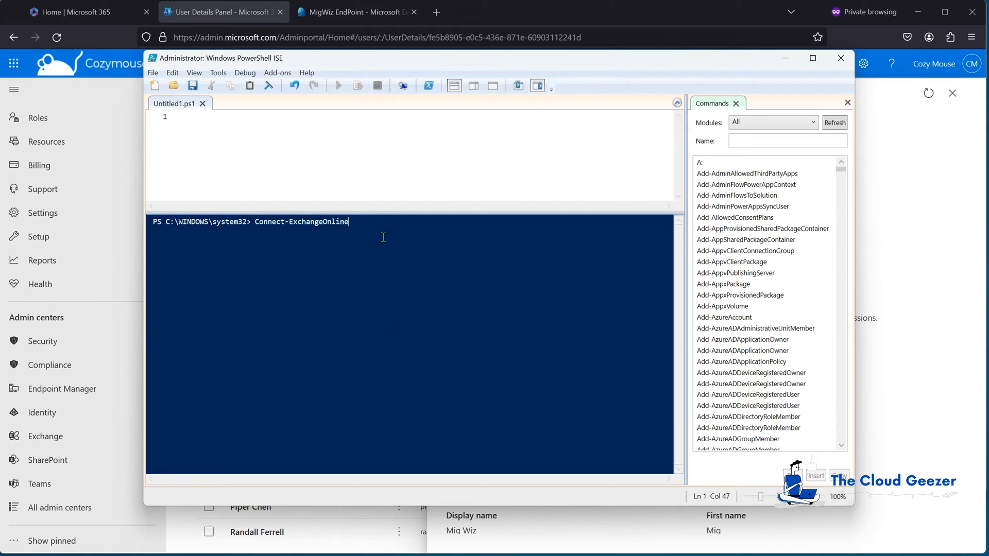
key(Return)
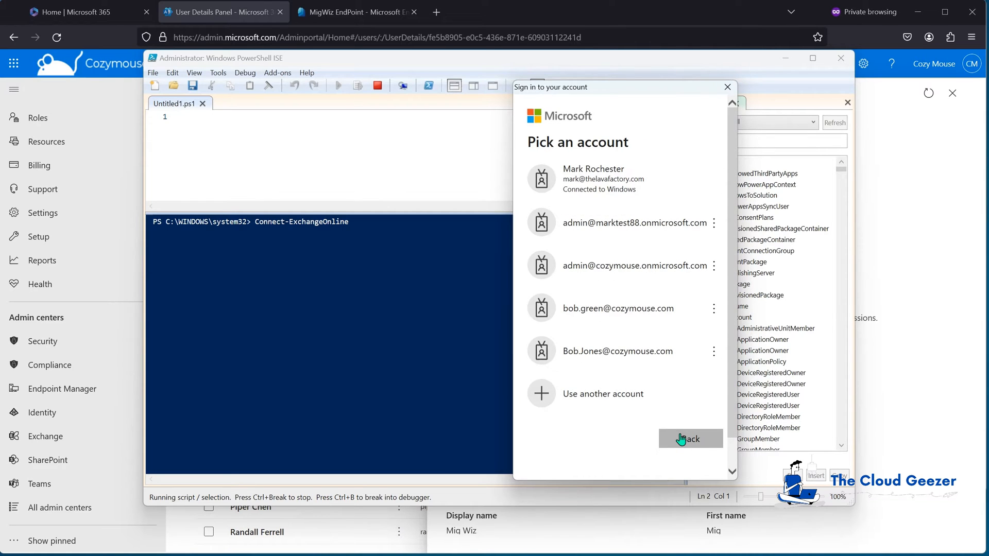
click(727, 87)
text(c)
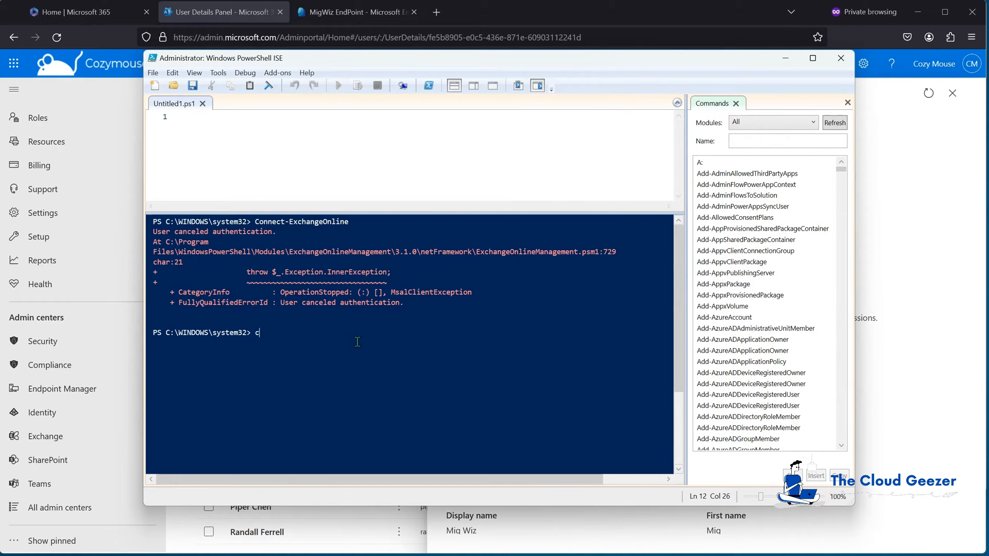
text(ls)
key(Return)
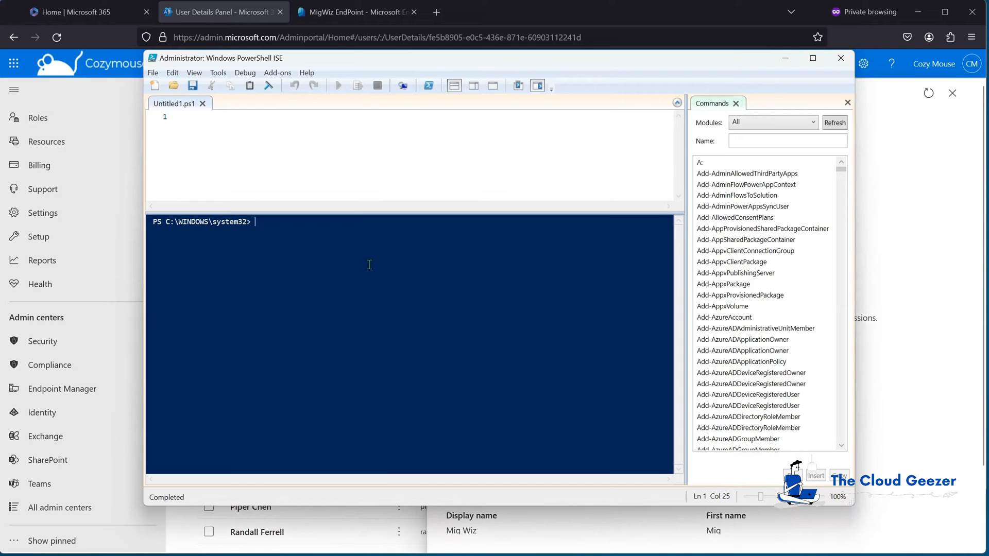
- Run Connect-ExchangeOnline again and complete the sign-in
text(connect-e)
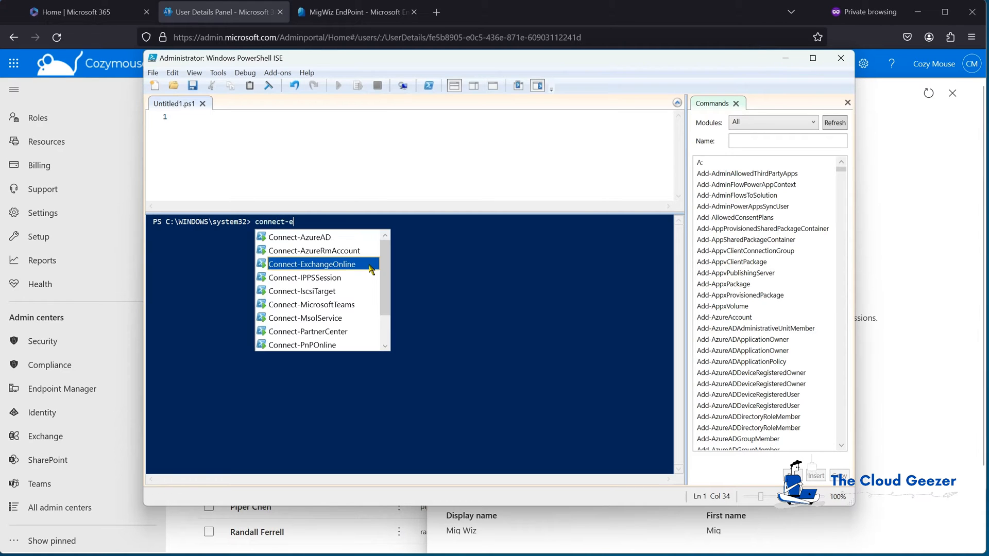
double_click(368, 264)
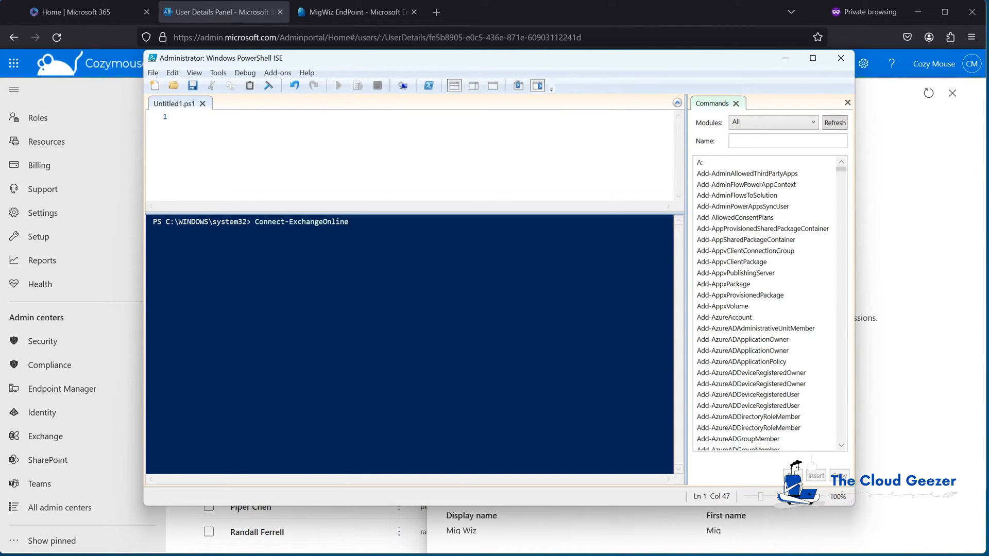
key(Return)
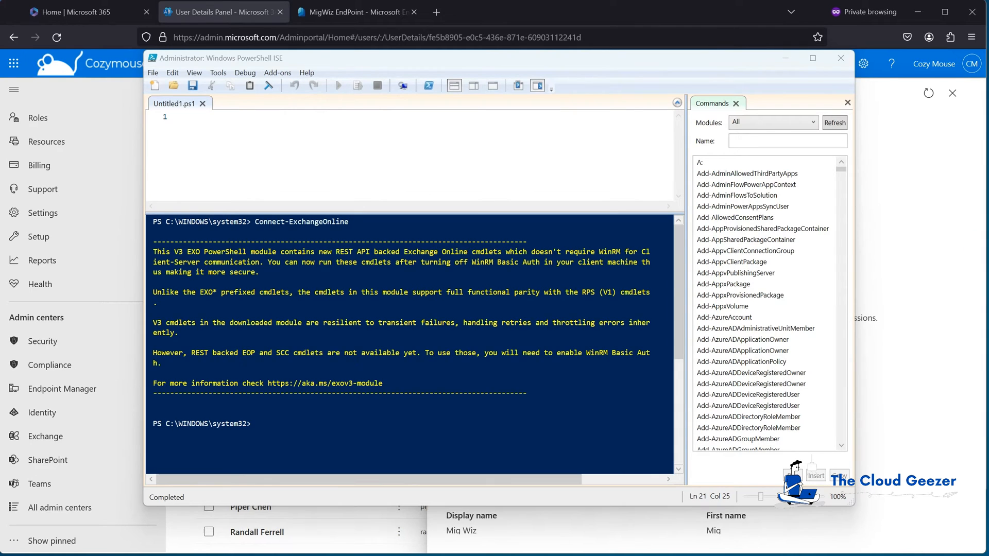
click(273, 425)
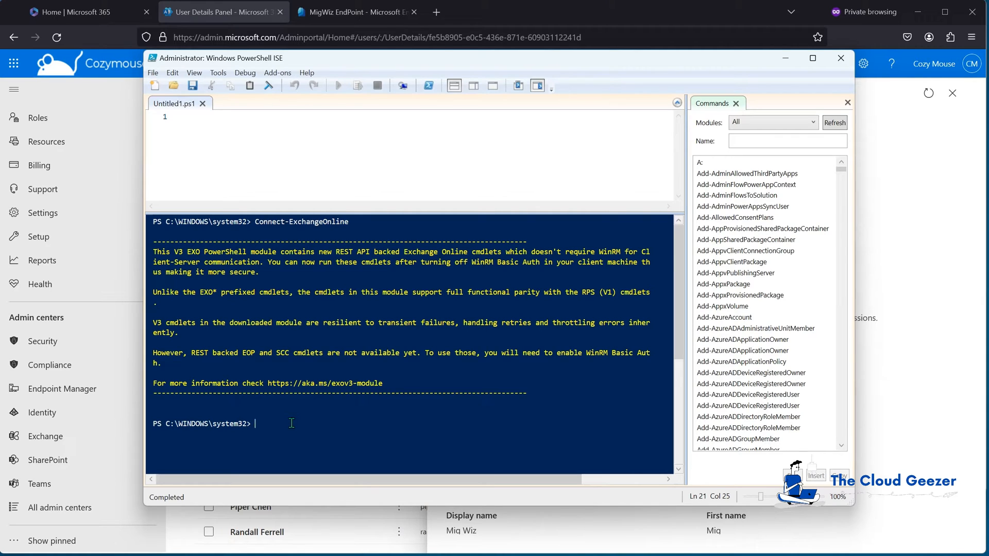
click(300, 122)
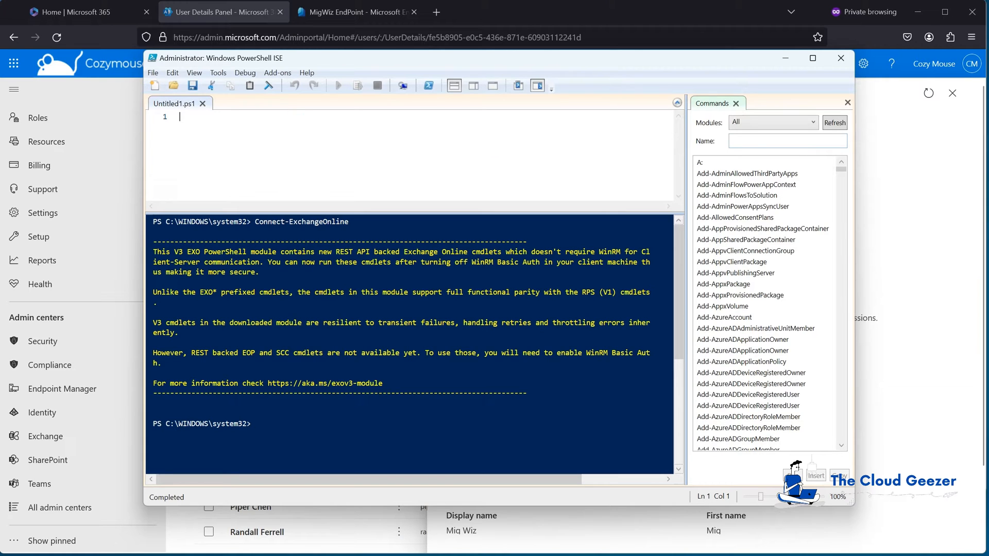
- Paste the Exchange setup script and run the Enable-OrganizationCustomization line alone
key(ctrl+v)
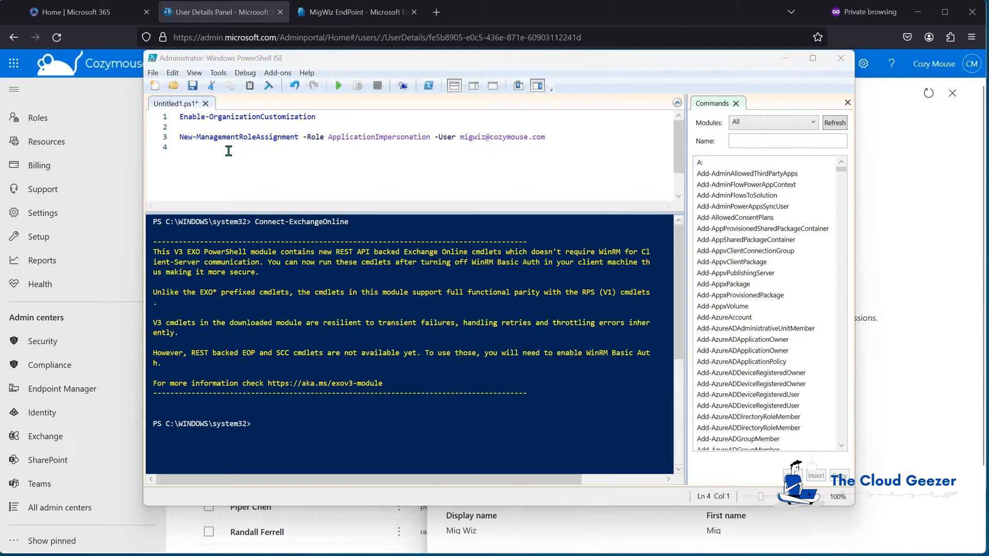
click(165, 120)
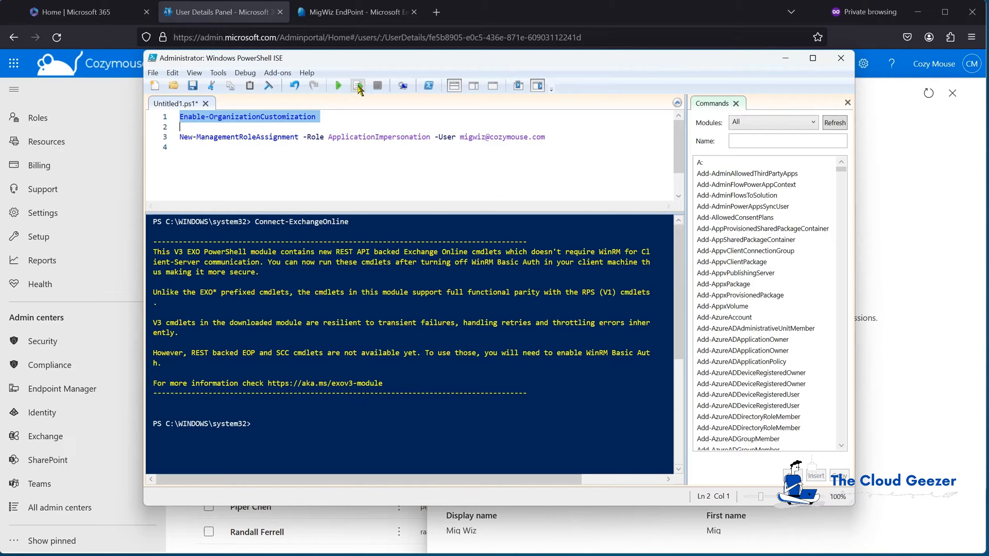
click(358, 87)
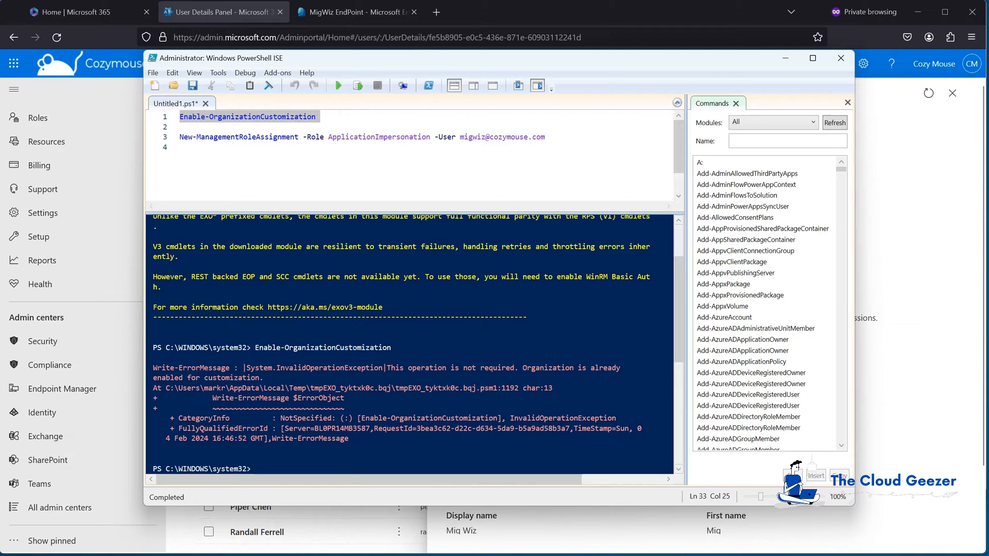
- Run New-ManagementRoleAssignment to give the Mig Wiz account ApplicationImpersonation, then minimize ISE
drag(179, 137, 246, 151)
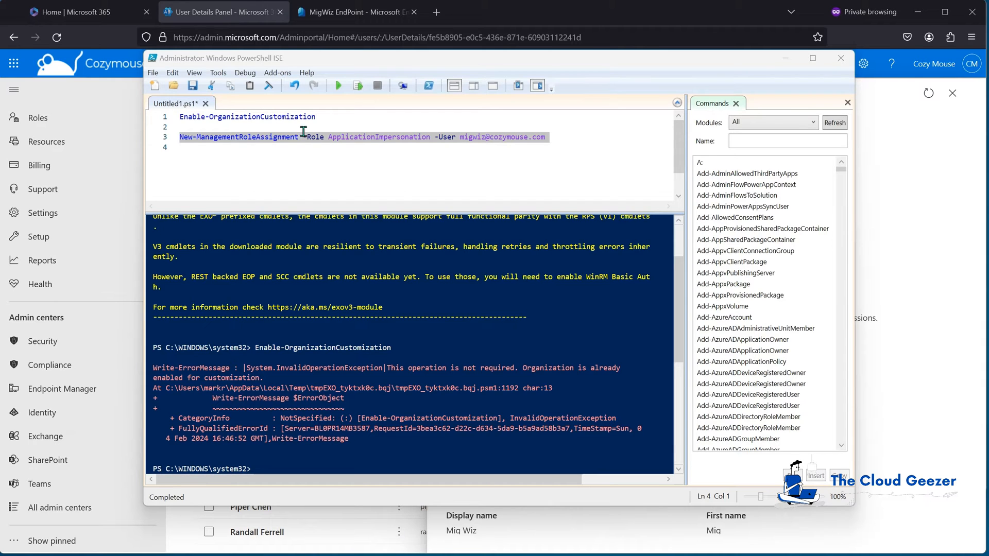
click(359, 86)
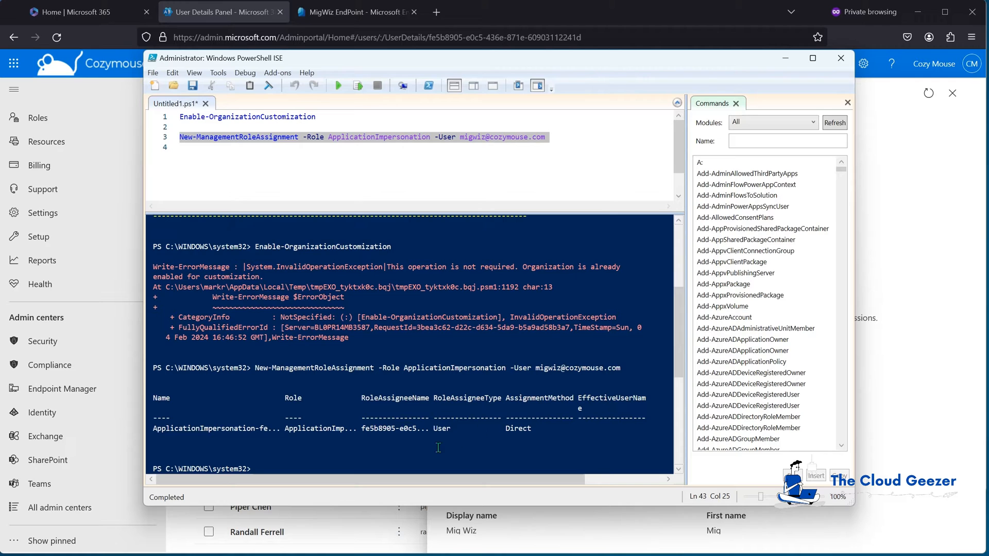
click(784, 63)
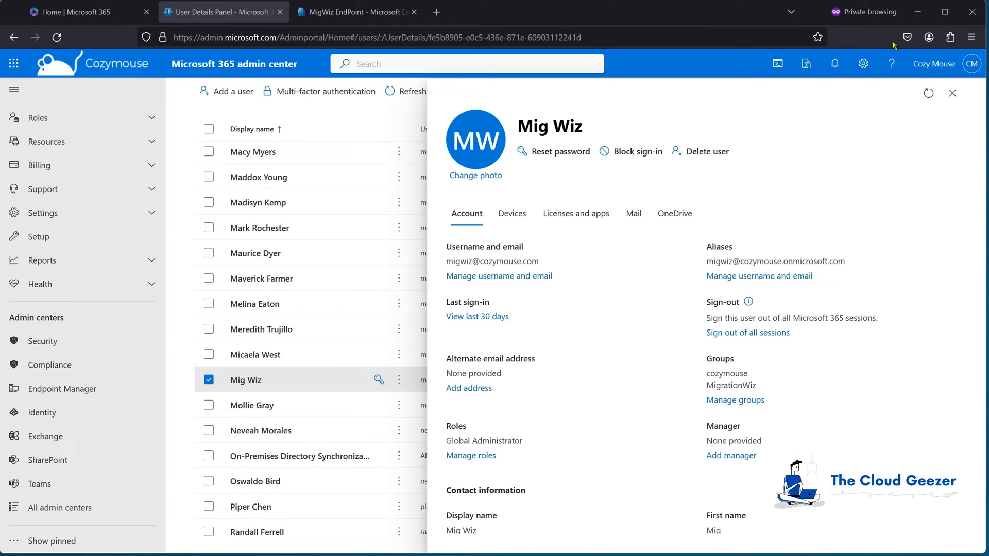
- Set aside the Microsoft 365 window and load console.developers.google.com in a new browser tab
click(919, 15)
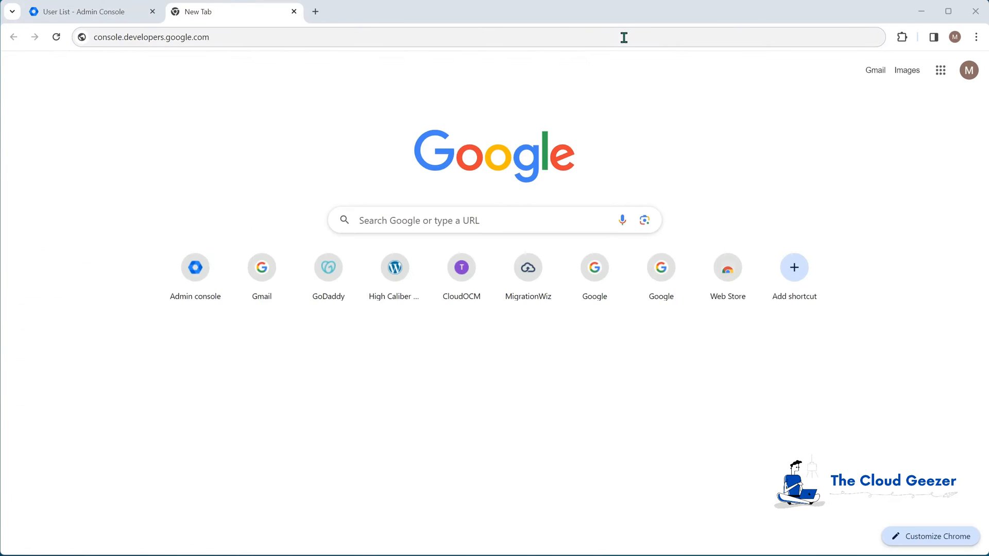
click(624, 37)
key(Return)
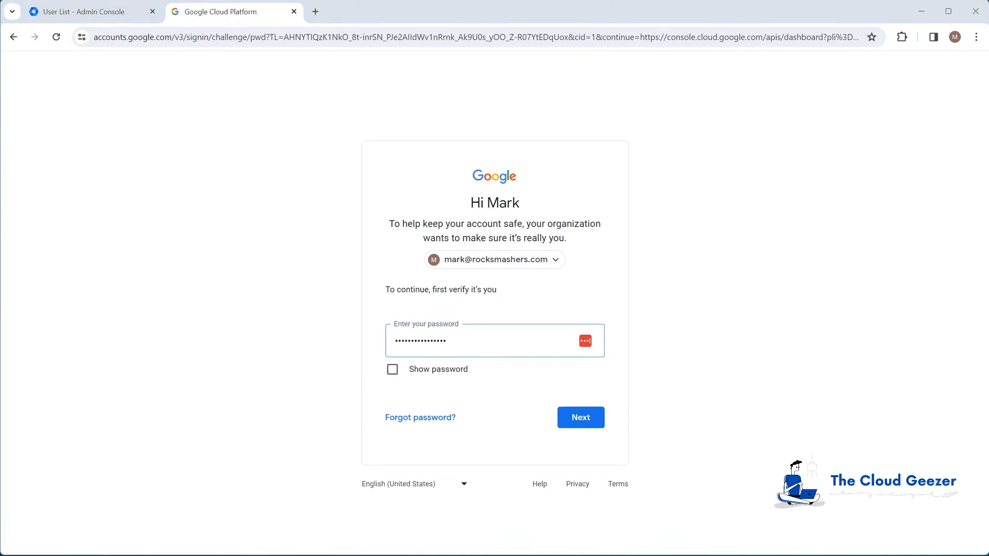
- Submit the admin password and open the Google Cloud project selector
click(598, 420)
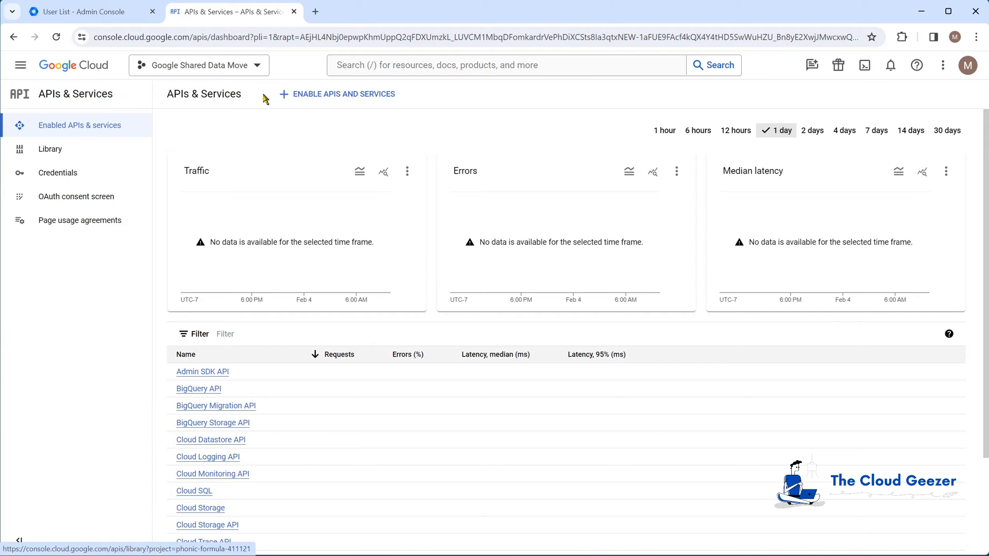
click(257, 66)
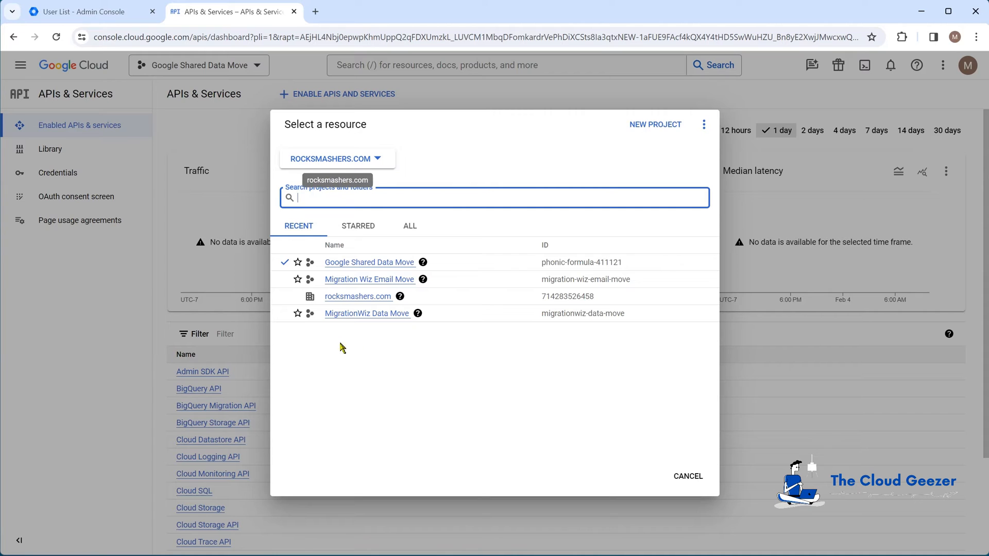
- Create the project 'M365 to Google' and make it the active project
click(649, 126)
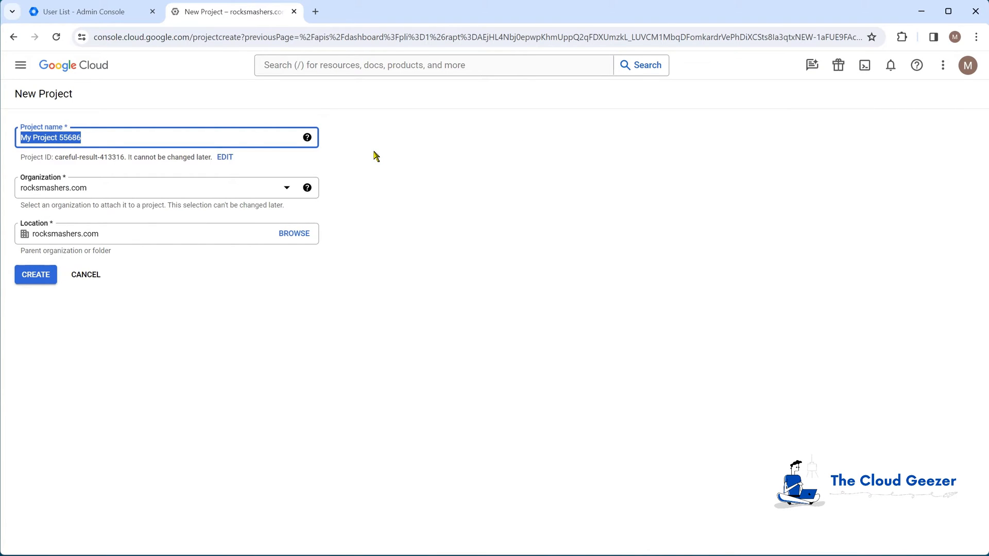
text(M365 to Google)
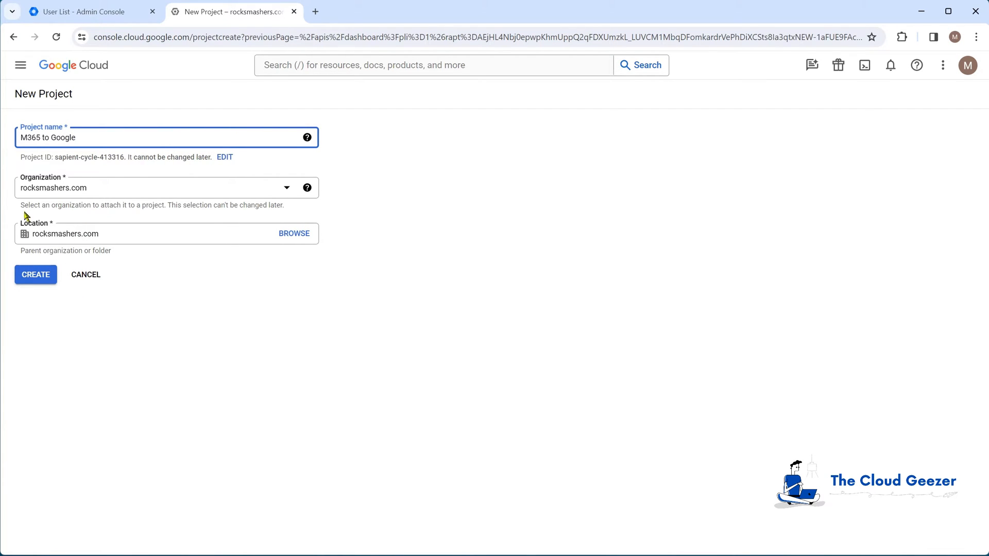
click(39, 278)
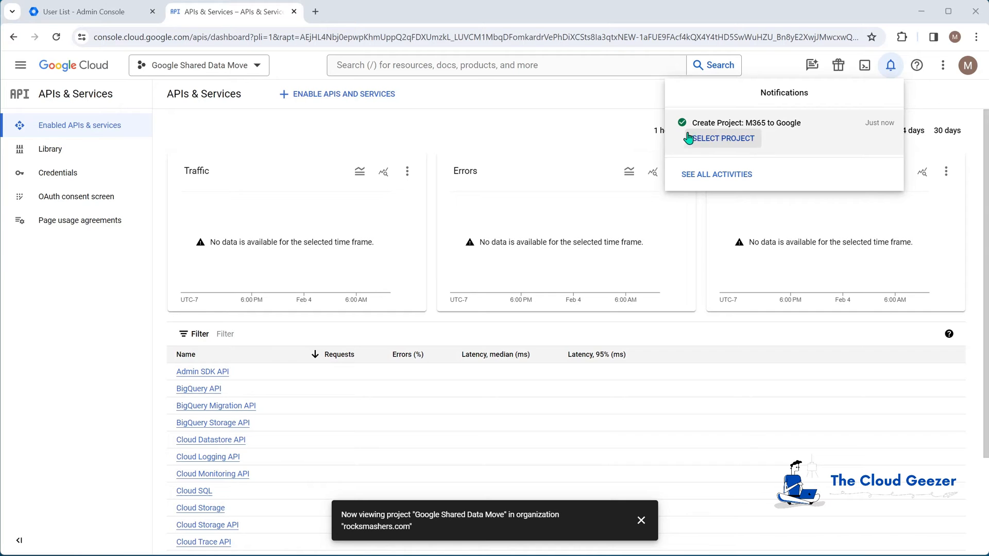
click(720, 138)
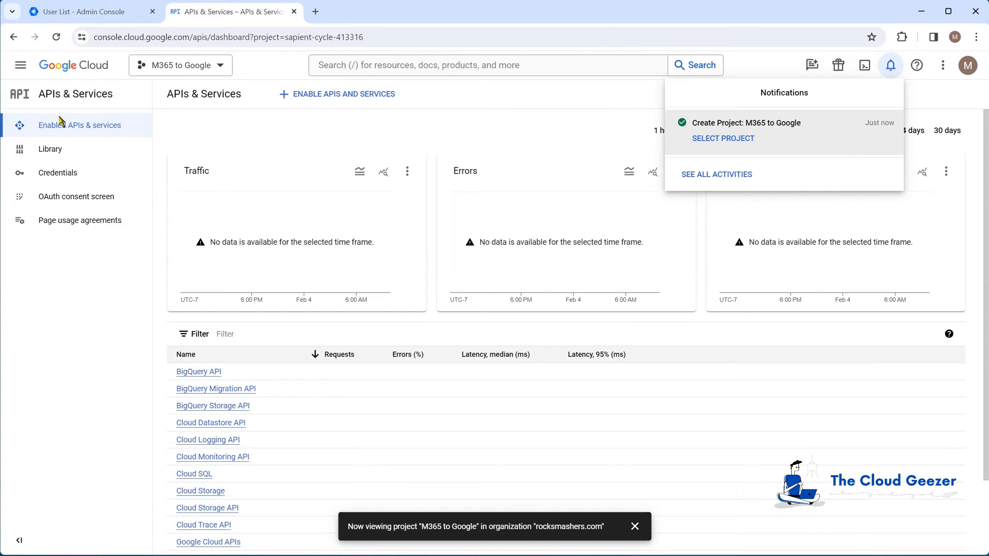
- Search the API Library for 'google cal' and enable the Google Calendar API
click(54, 150)
click(54, 150)
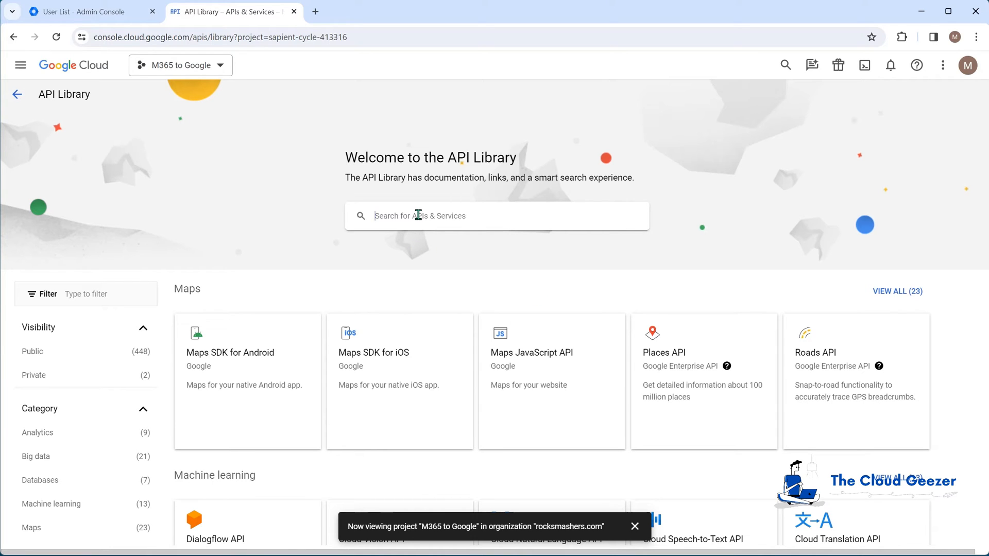
text(go)
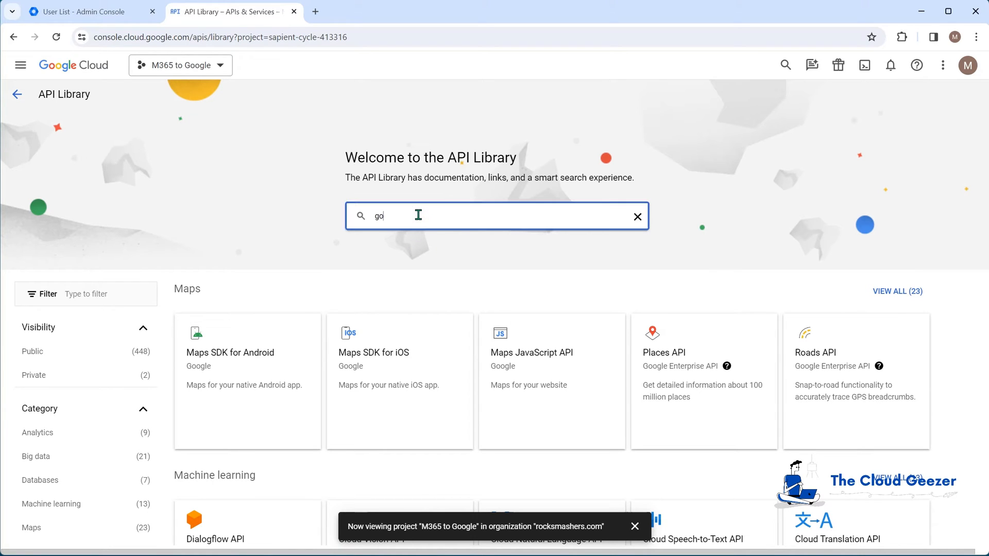
text(ogle cal)
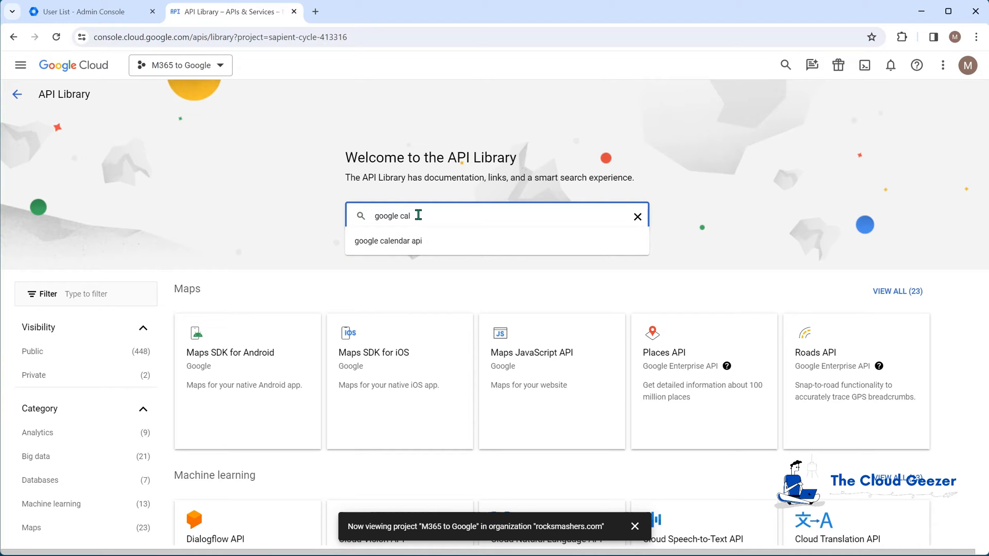
click(399, 246)
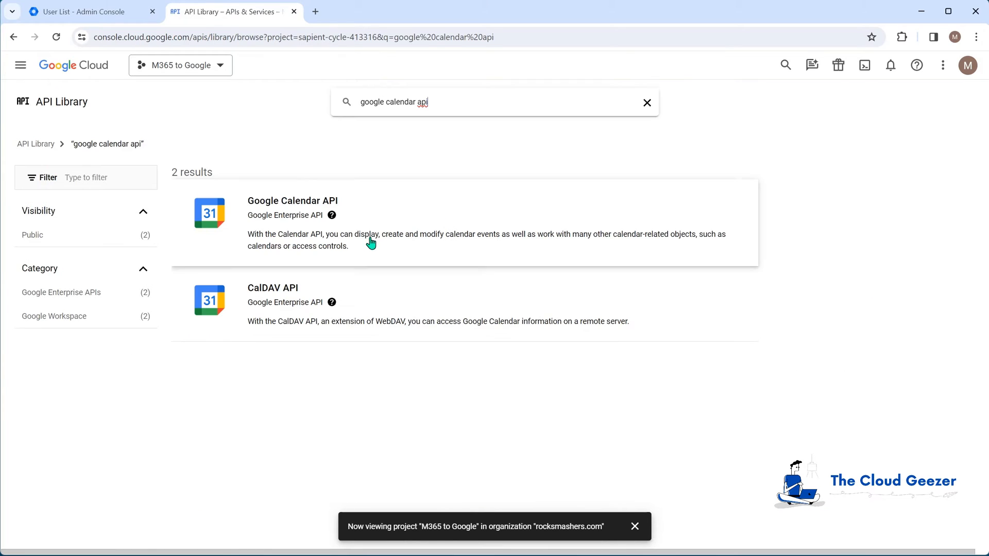
click(297, 202)
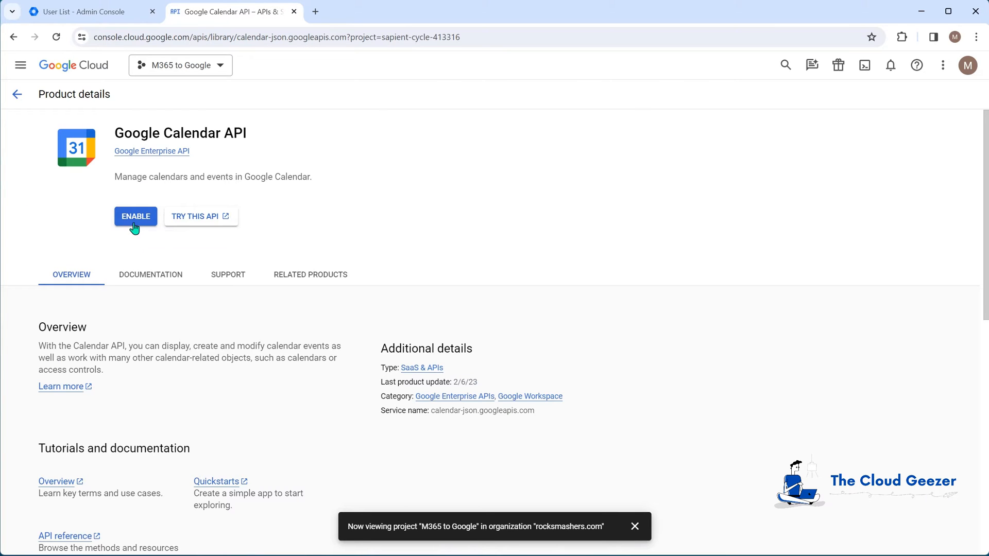
click(143, 220)
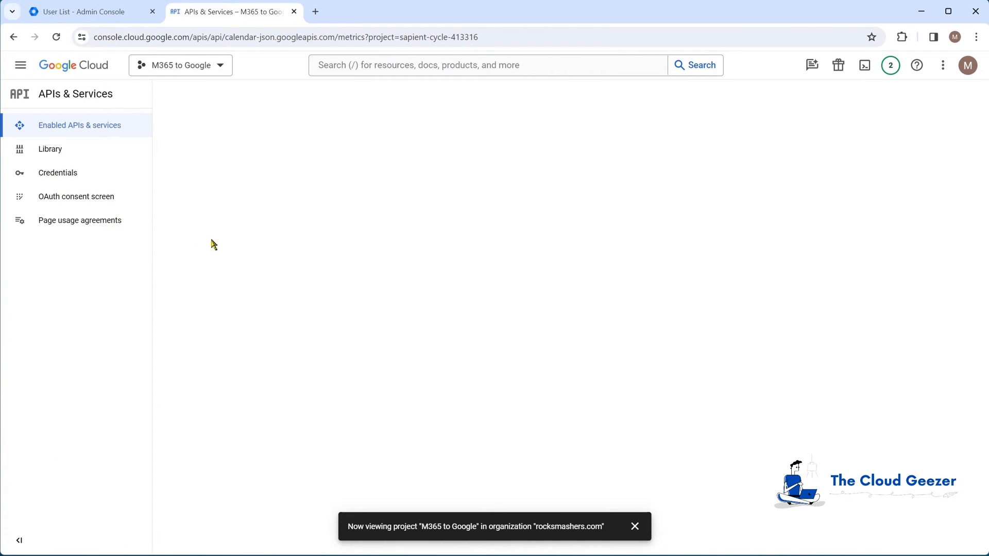
- Search the API Library for 'gmail' and enable the Gmail API
click(77, 151)
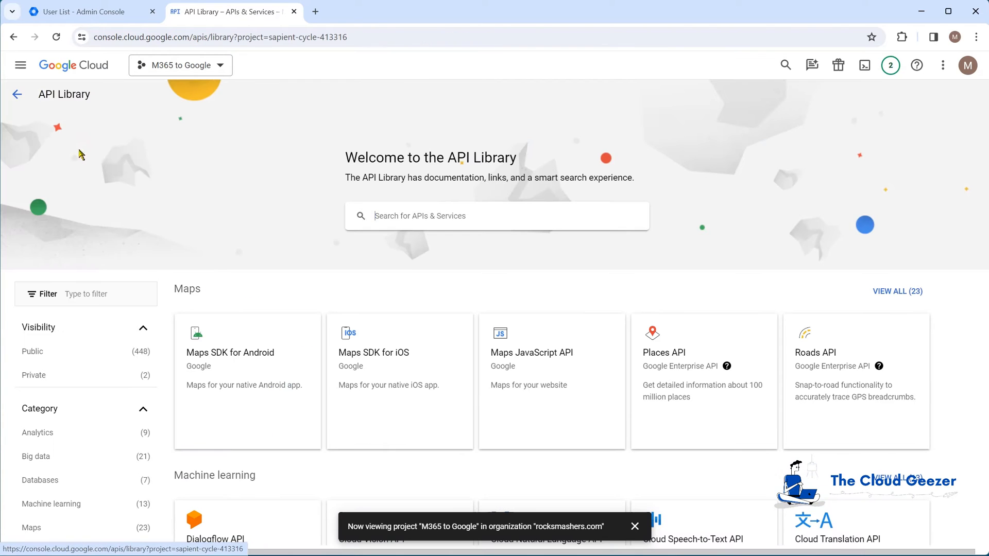
click(420, 216)
text(gmail)
click(419, 242)
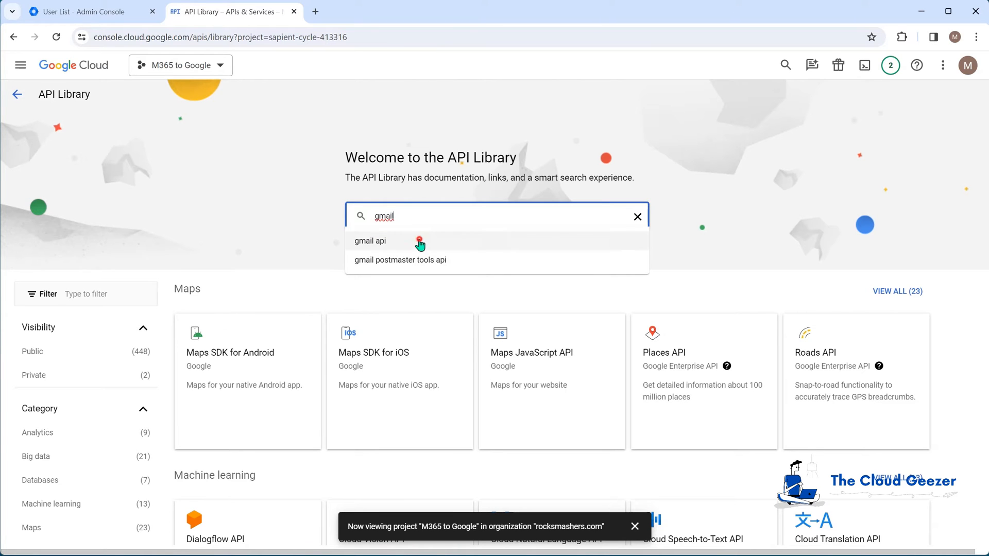
click(332, 208)
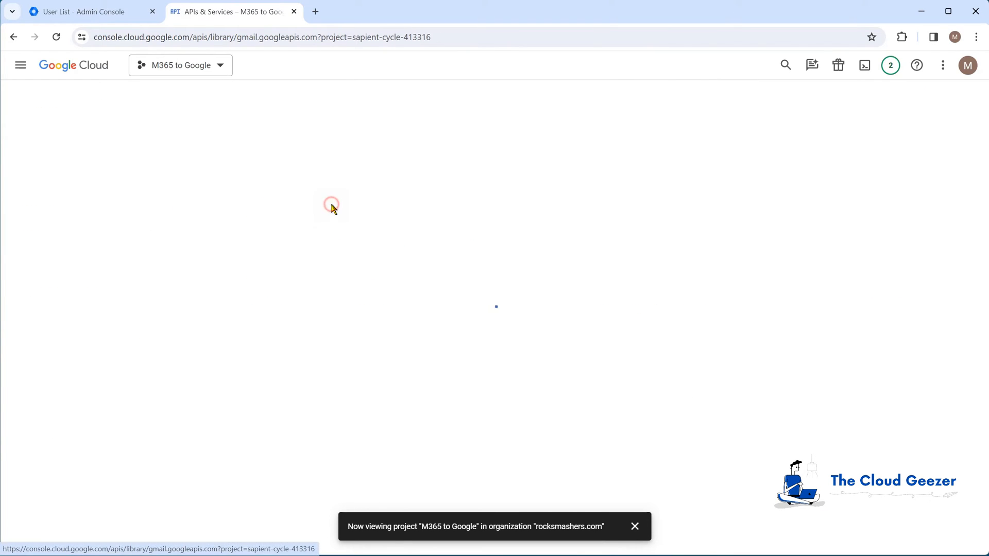
click(133, 217)
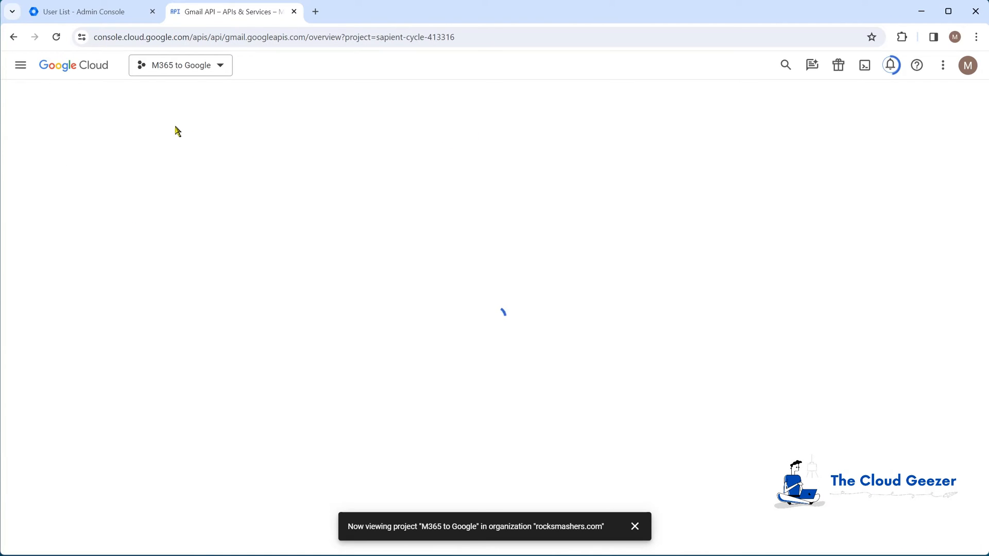
- Search the API Library for 'contacts' and enable the Contacts API
click(88, 150)
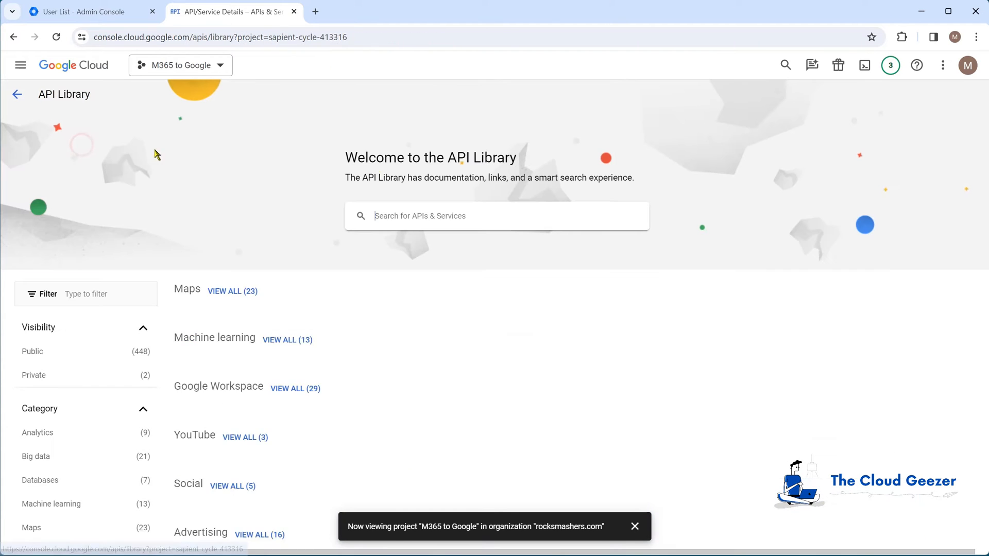
click(426, 216)
text(contac)
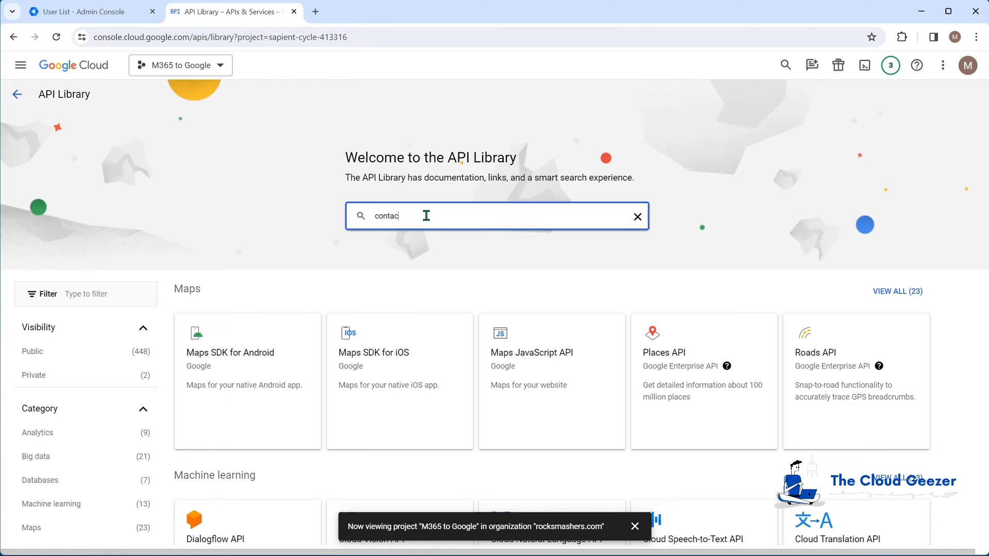
text(ts)
click(366, 246)
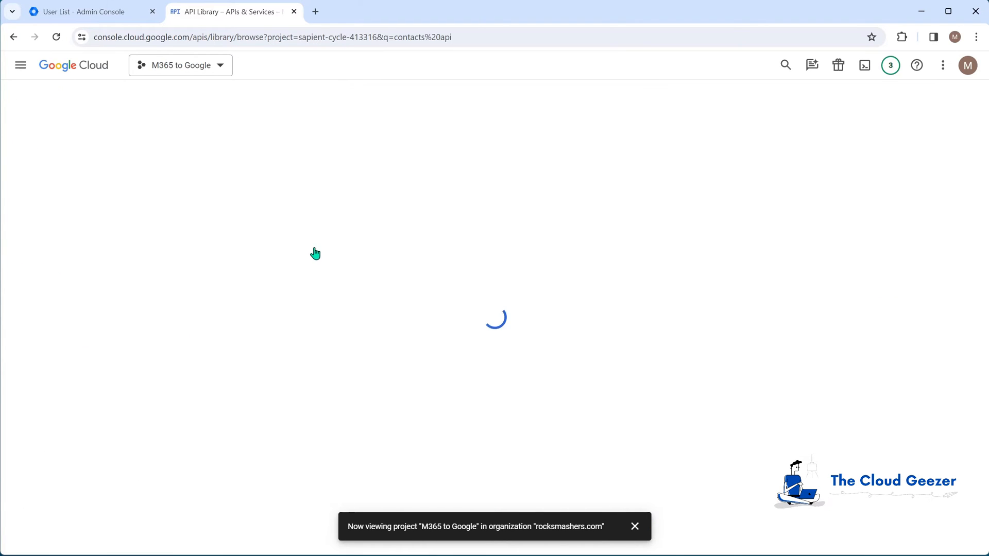
click(253, 200)
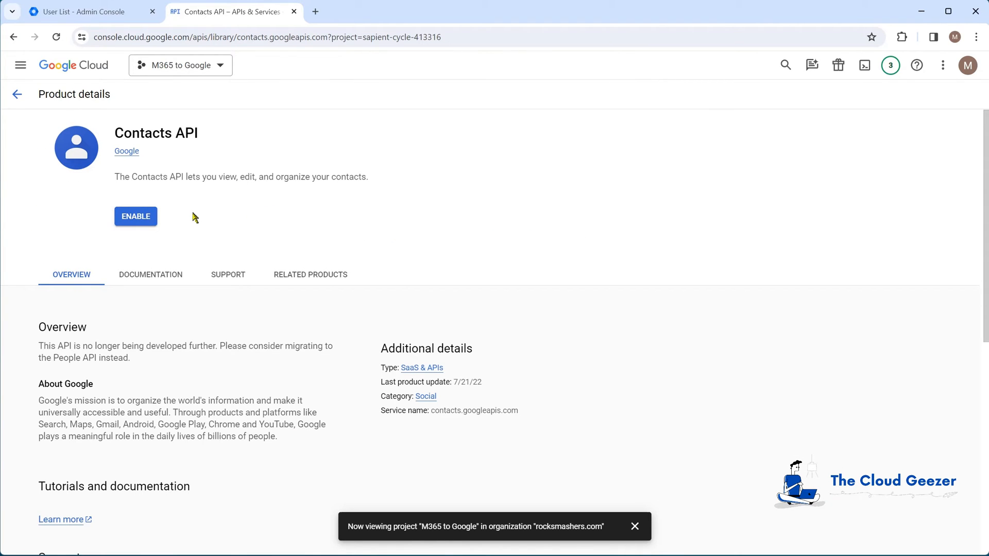
click(140, 216)
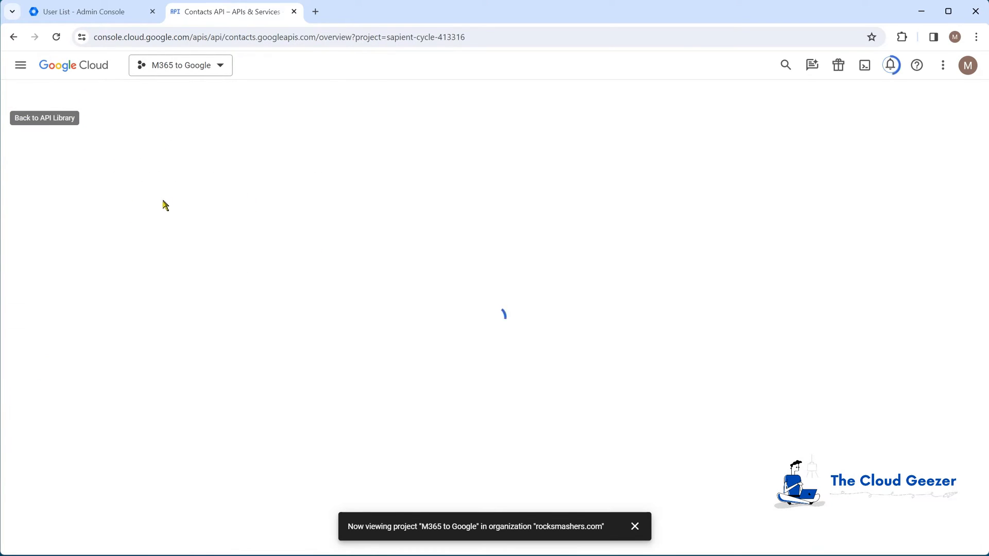
click(72, 149)
click(393, 210)
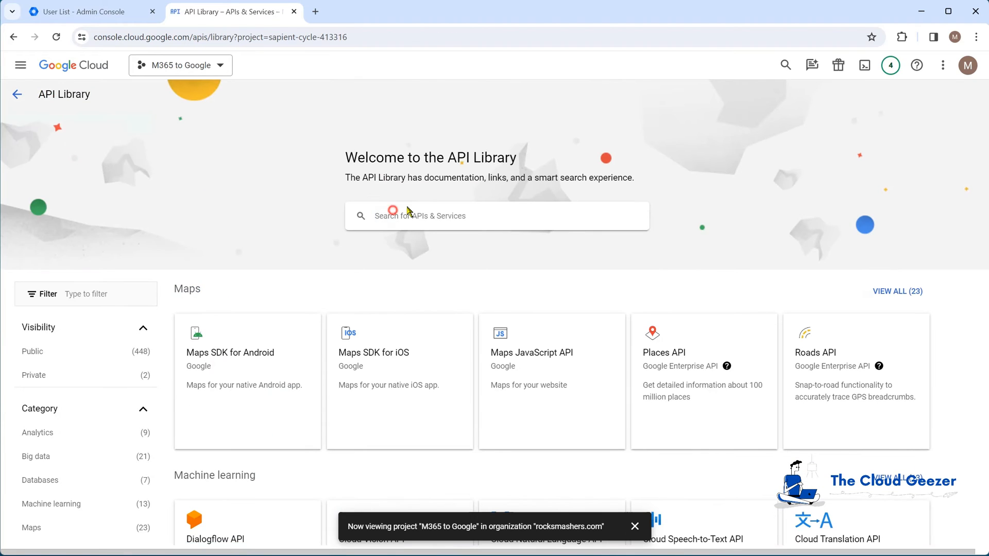
- Search the API Library for 'peopl' and enable the Google People API
text(people)
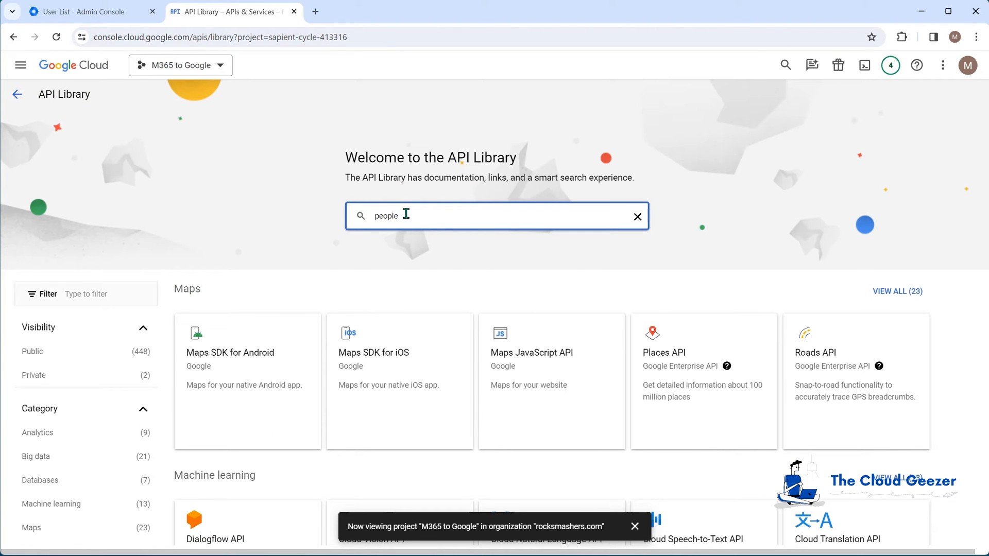
key(Return)
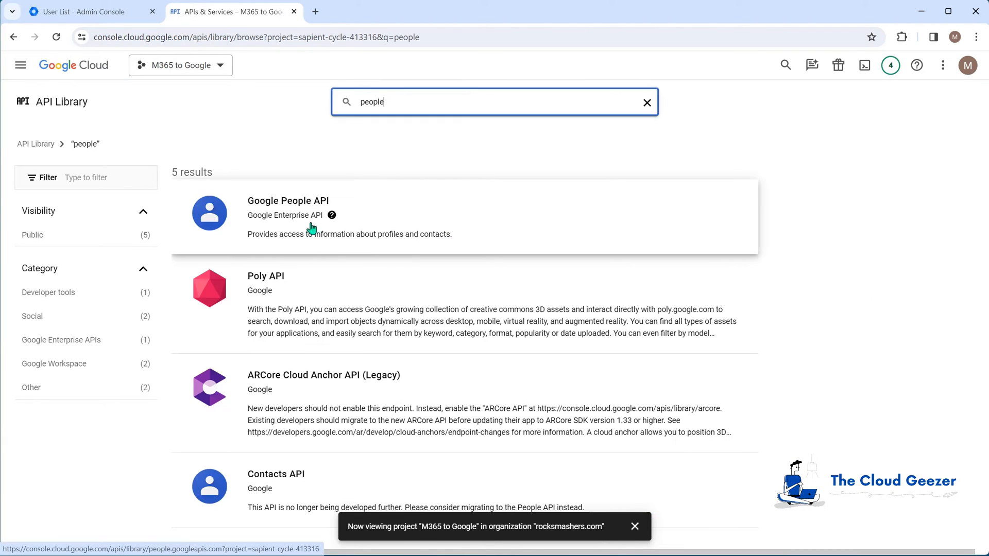
click(296, 209)
click(137, 217)
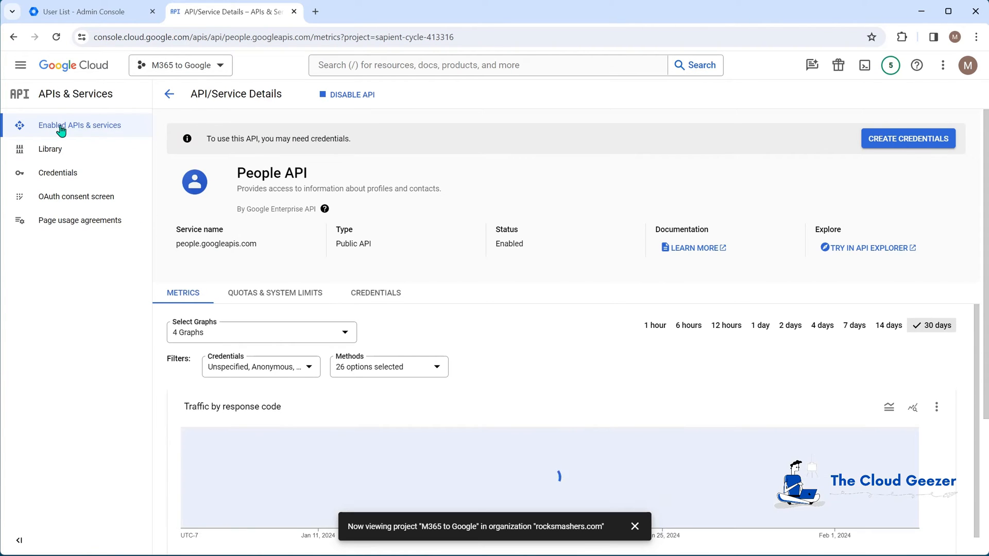
- Search the API Library for 'admin s' and enable the Admin SDK API
click(57, 150)
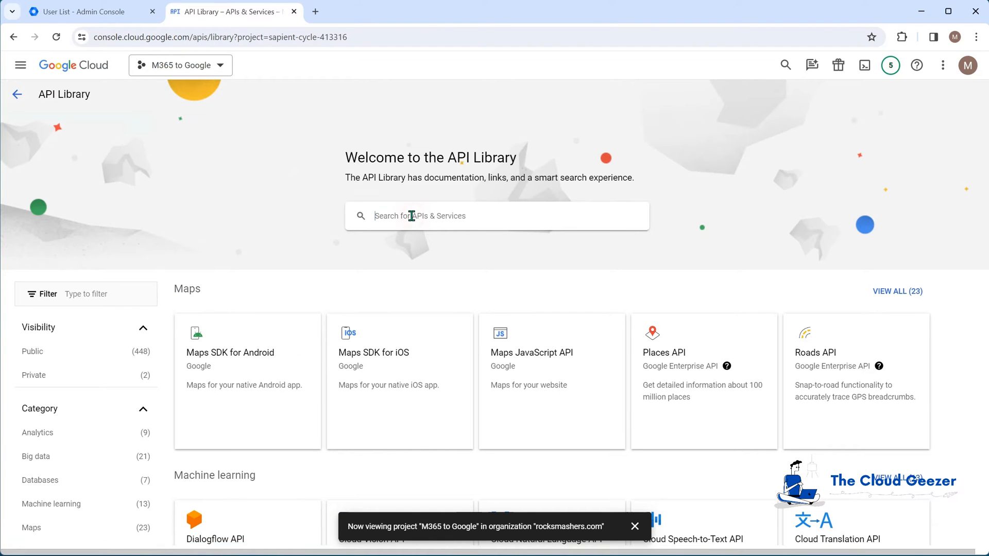
click(411, 216)
text(admin s)
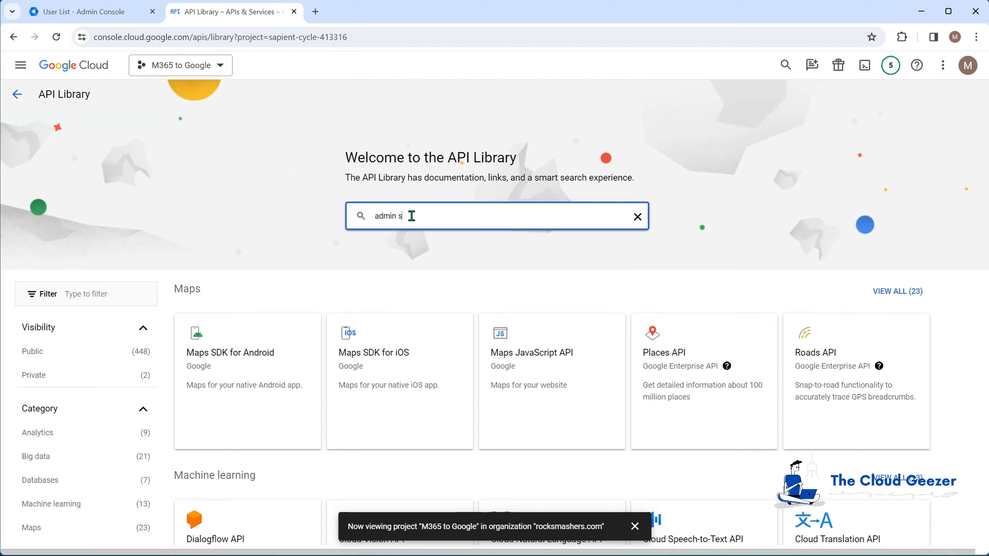
click(404, 242)
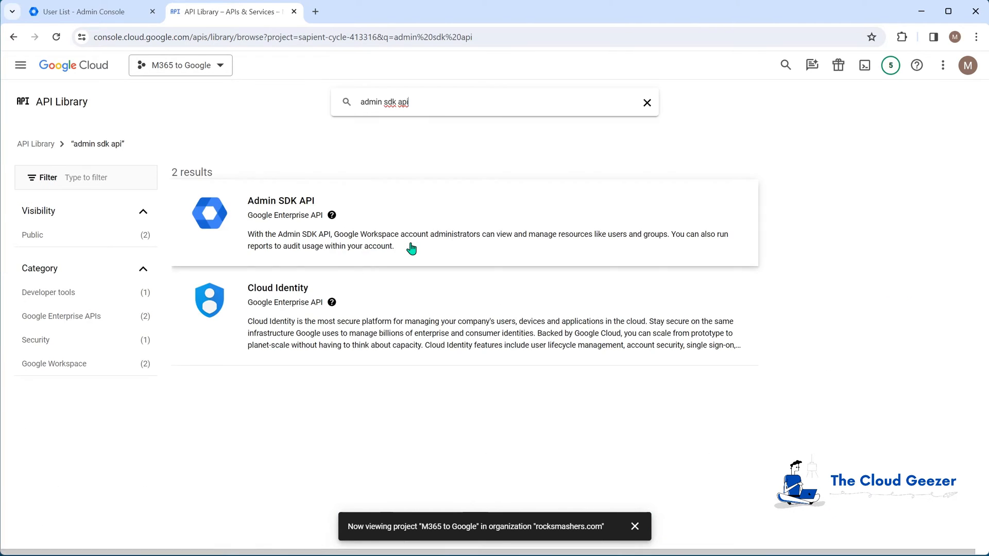
click(291, 213)
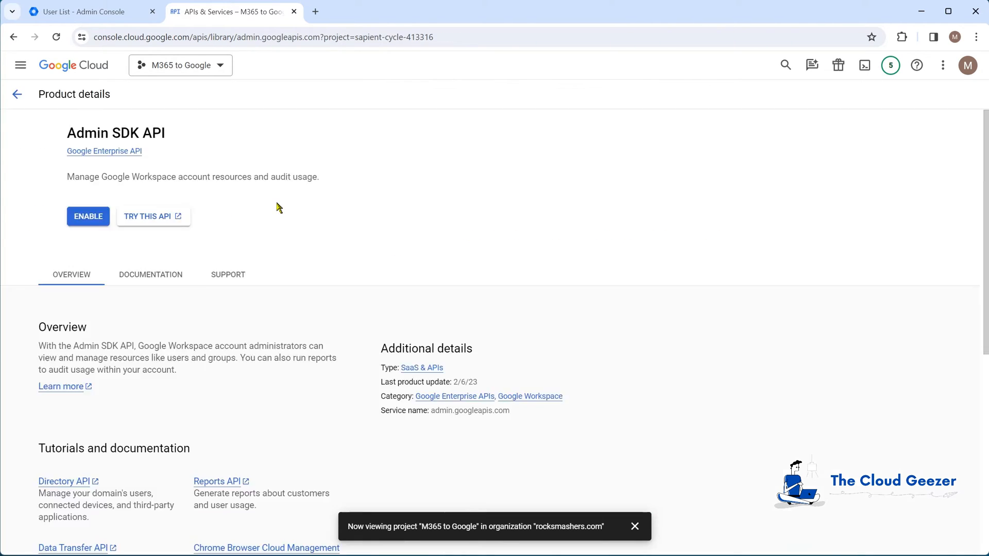
click(137, 216)
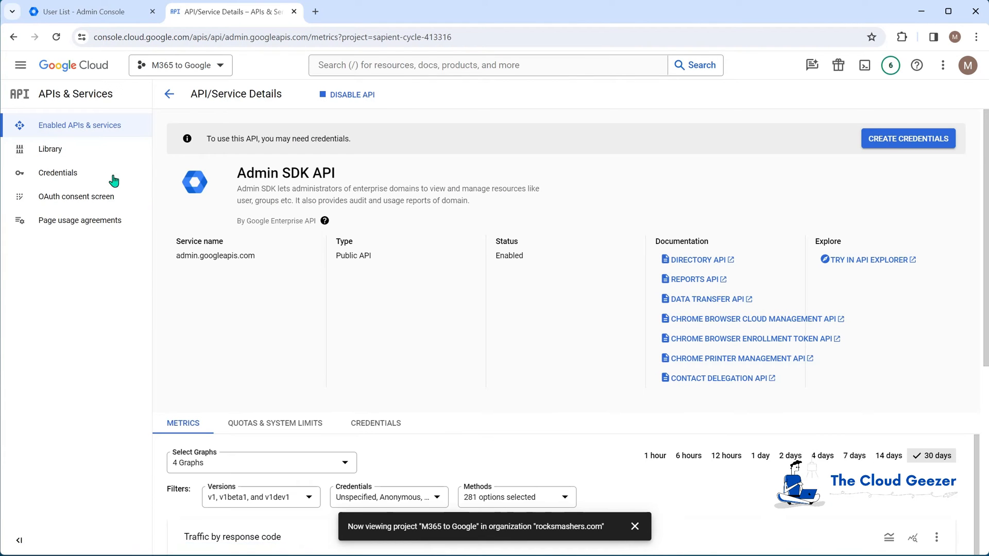
- Back on the APIs & Services dashboard, scroll the enabled APIs list to confirm all five
scroll(366, 280, down, 1)
scroll(366, 280, down, 2)
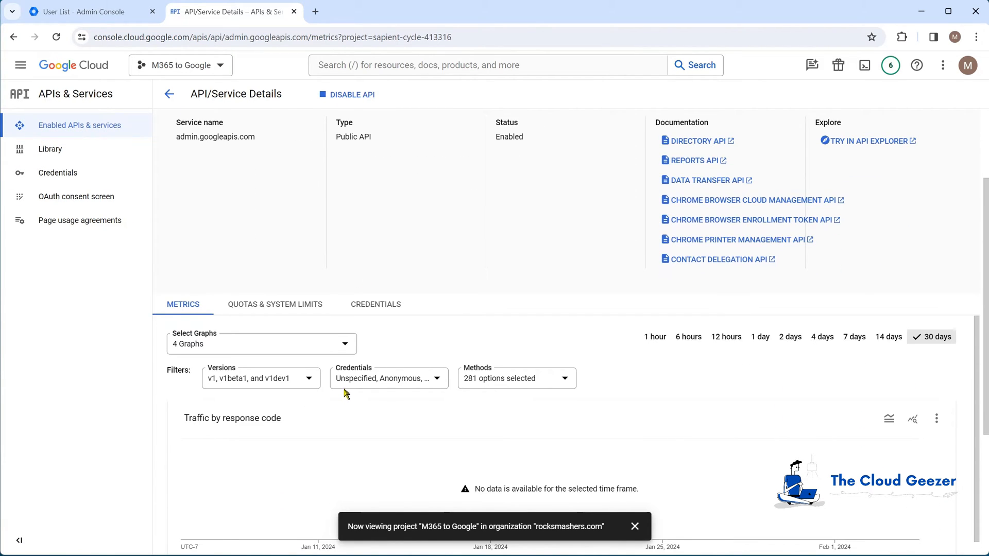
scroll(328, 342, up, 1)
scroll(304, 342, down, 1)
scroll(257, 258, up, 2)
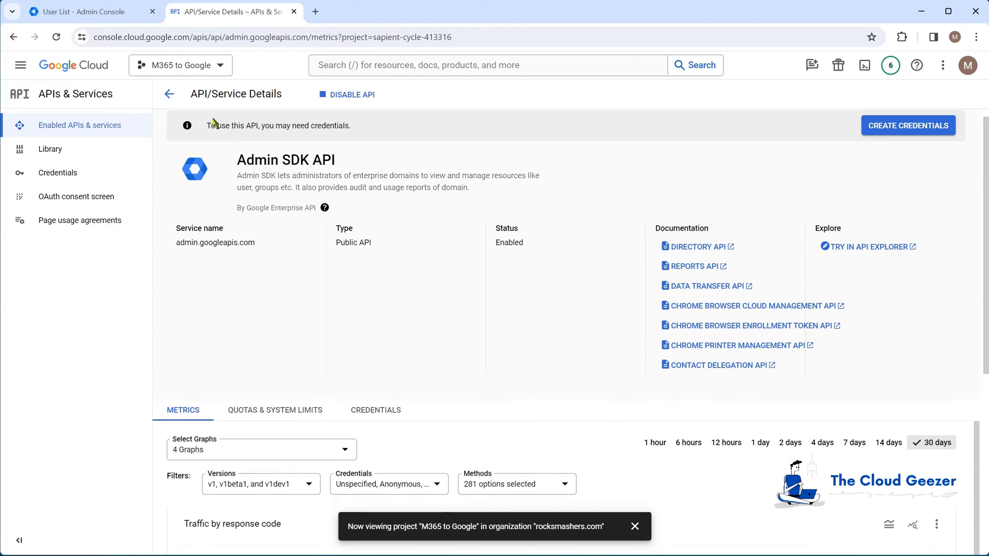
click(169, 94)
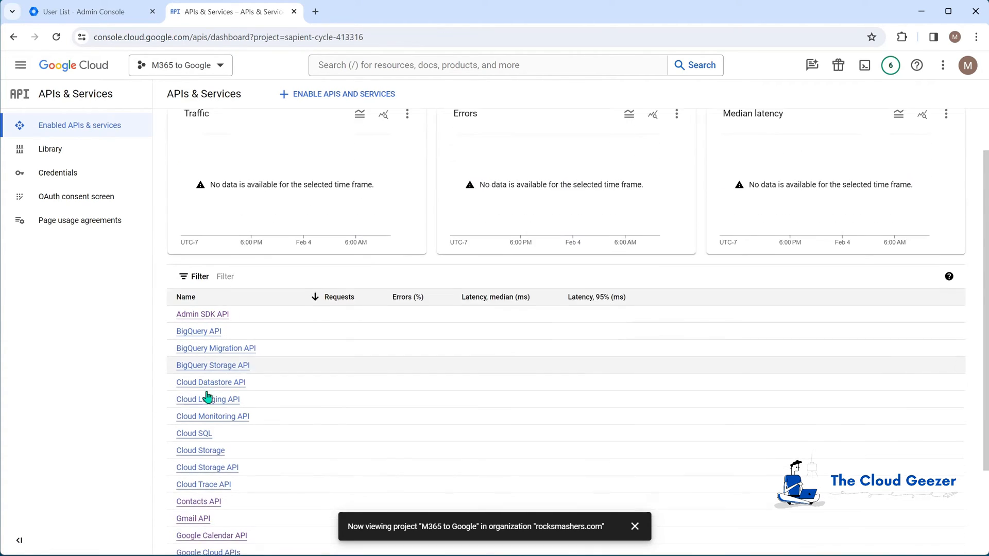
scroll(206, 399, down, 3)
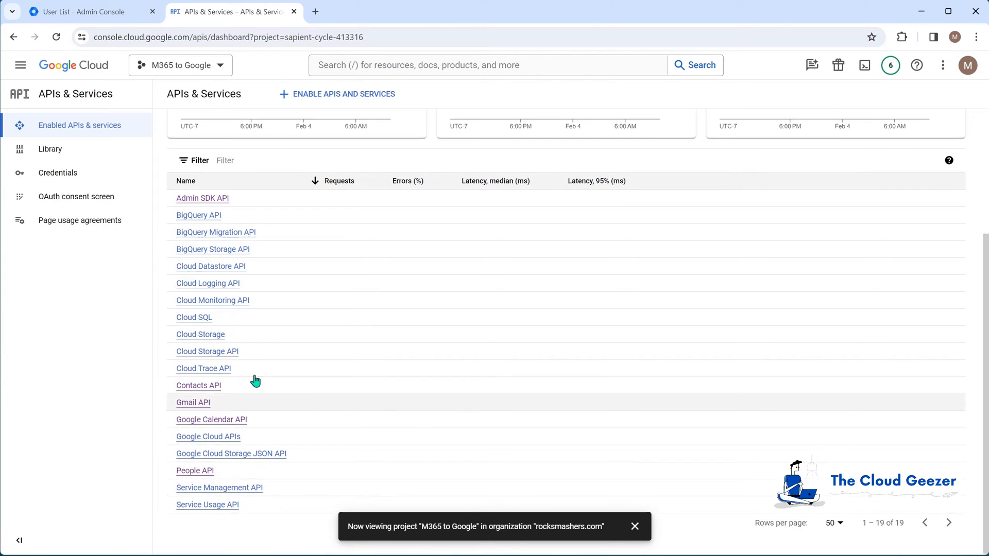
scroll(247, 276, up, 3)
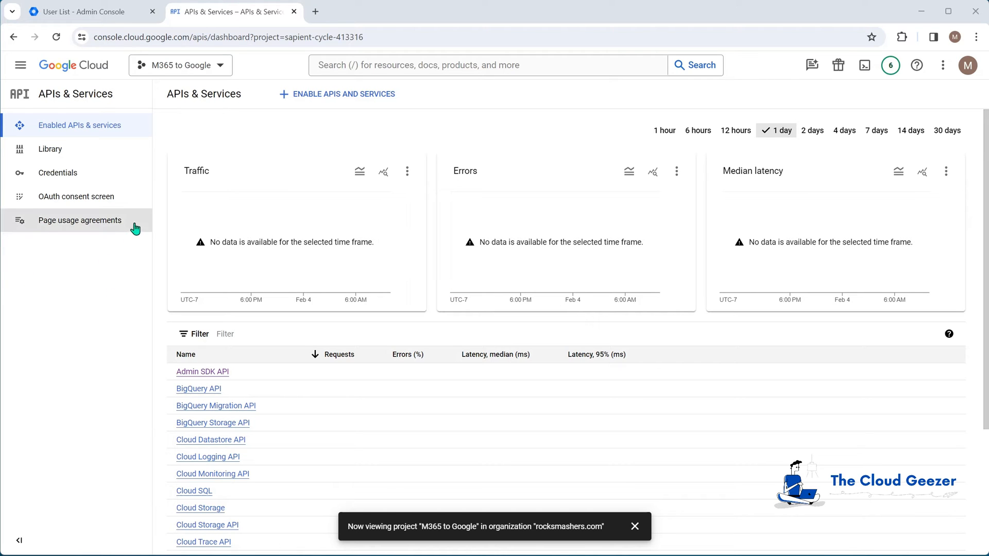
- Go to IAM & Admin > Service Accounts for the M365 to Google project
click(20, 68)
mouse_move(62, 247)
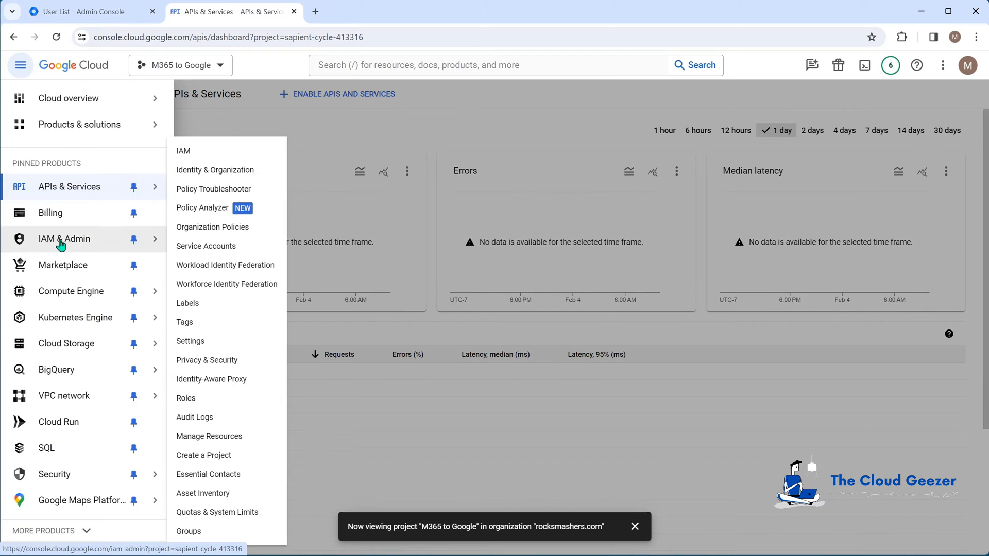
click(61, 240)
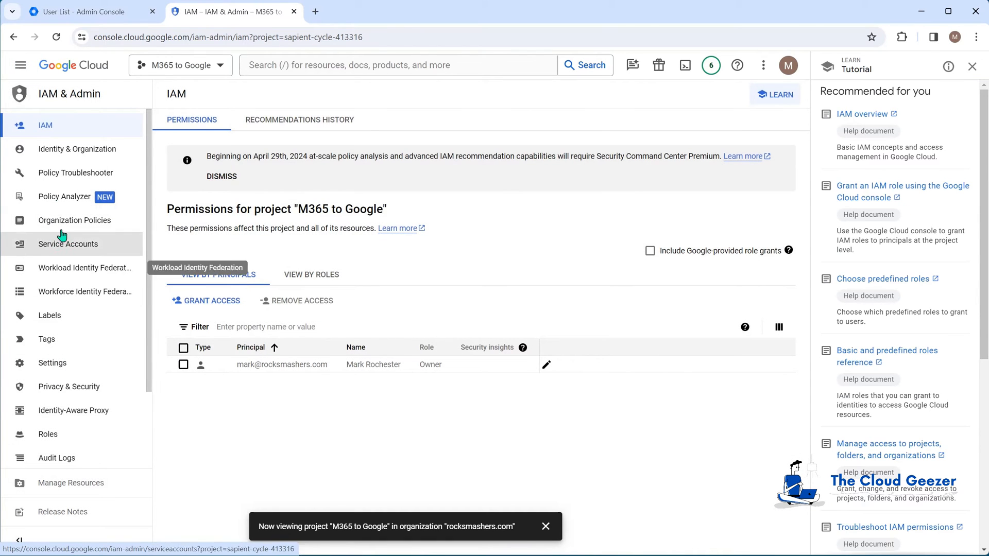
click(60, 250)
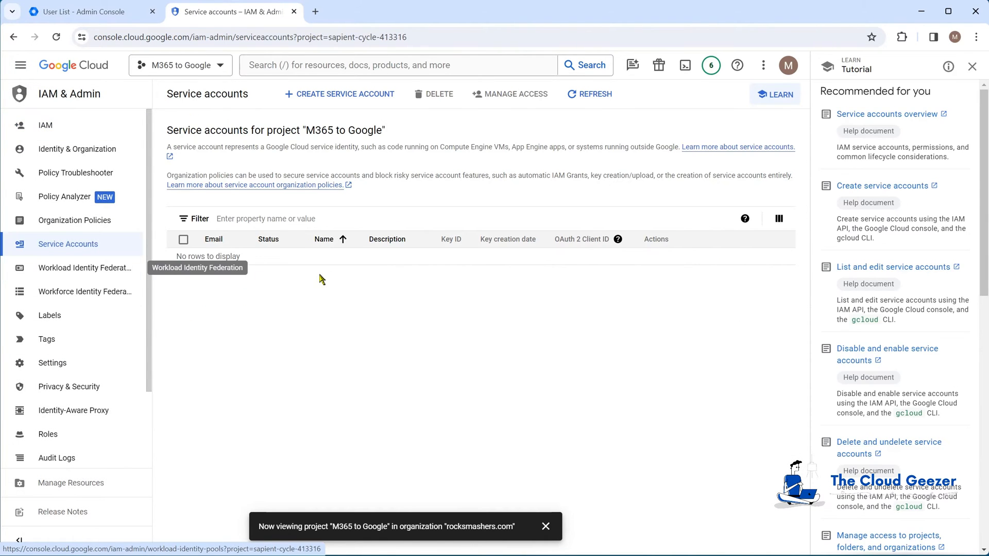
- Create the service account MigWizM365toGoogle and grant it the Owner role
click(330, 98)
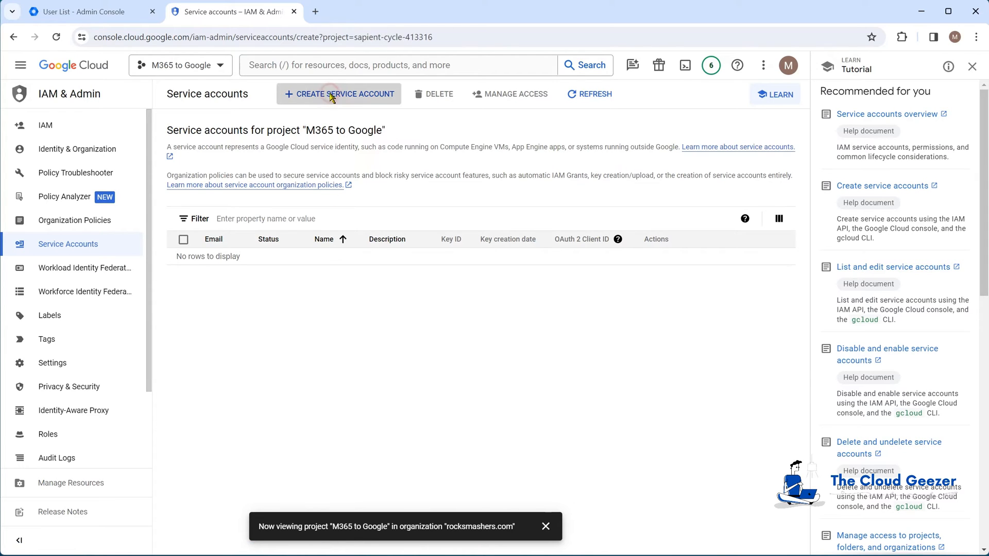
click(279, 161)
text(MigWiz)
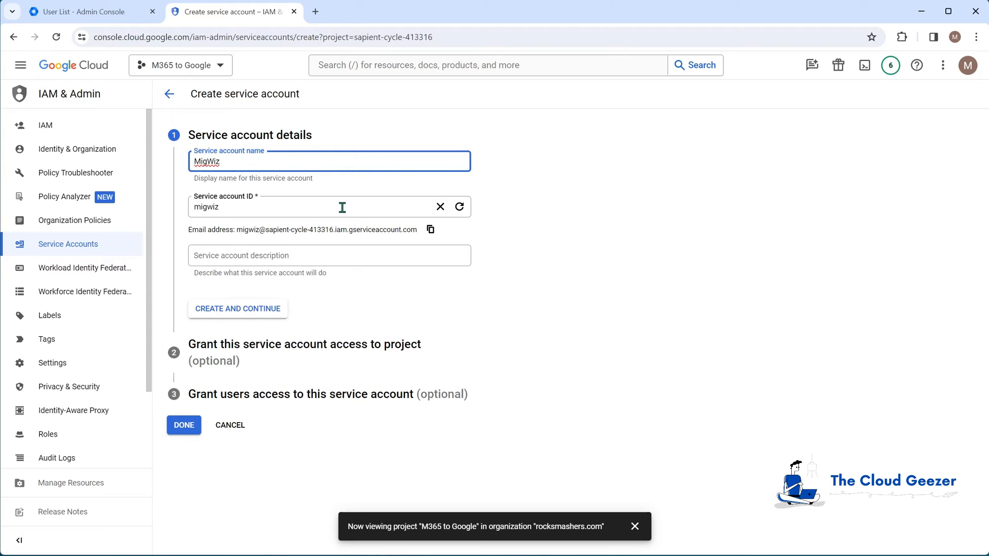
text(M365toGo)
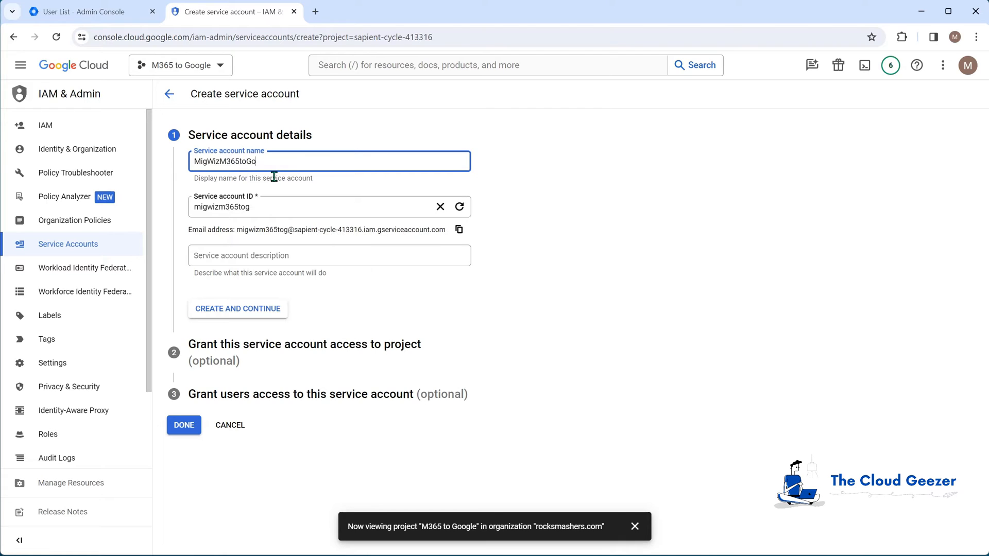
text(ogle)
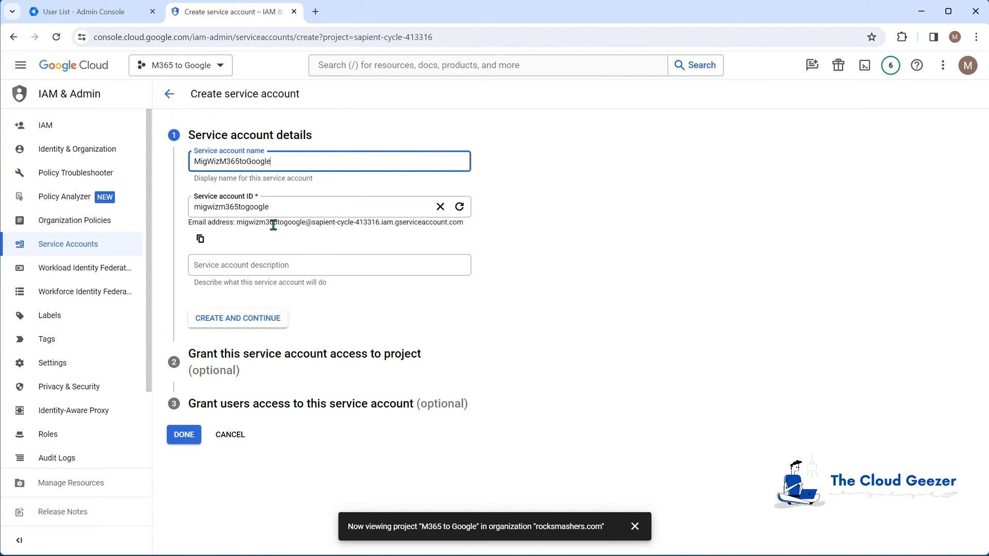
click(254, 318)
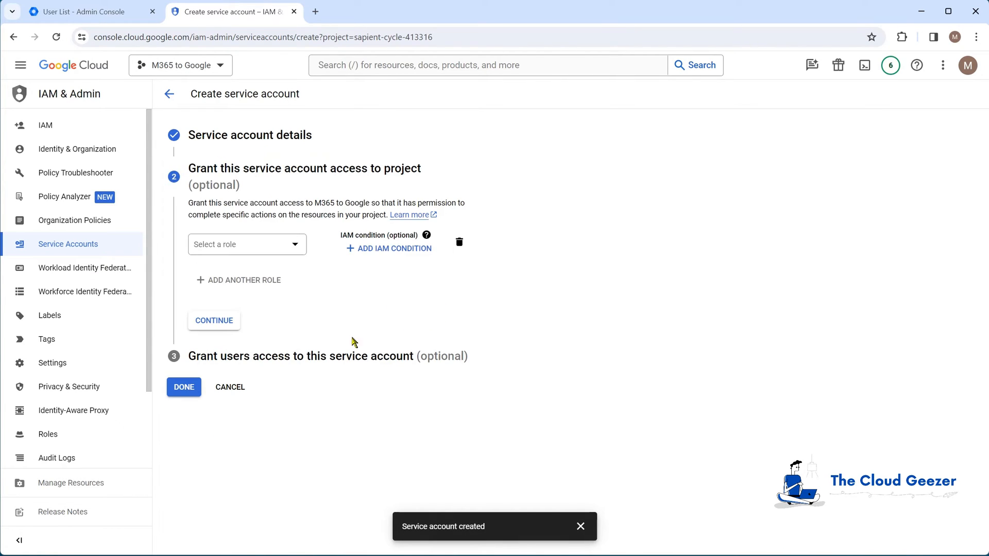
click(297, 244)
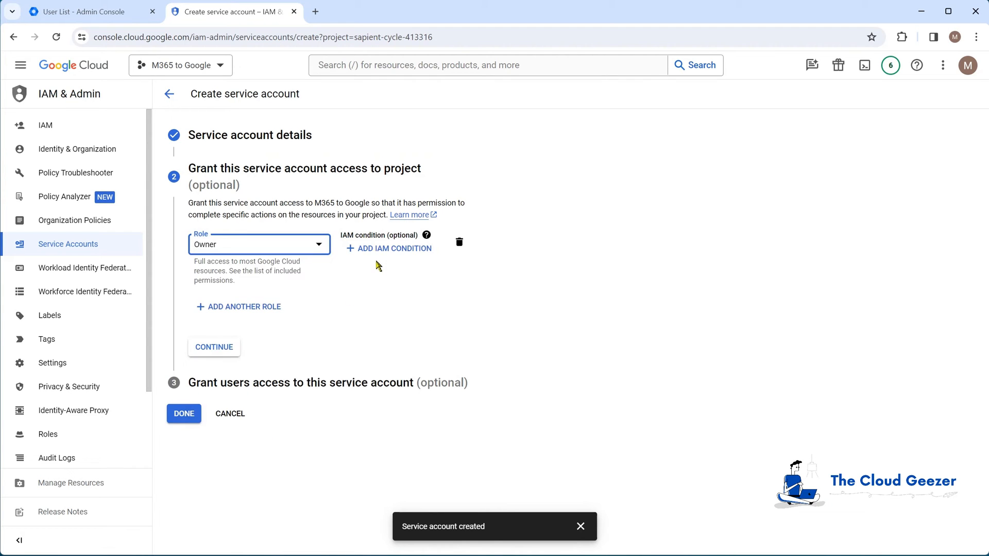
click(231, 346)
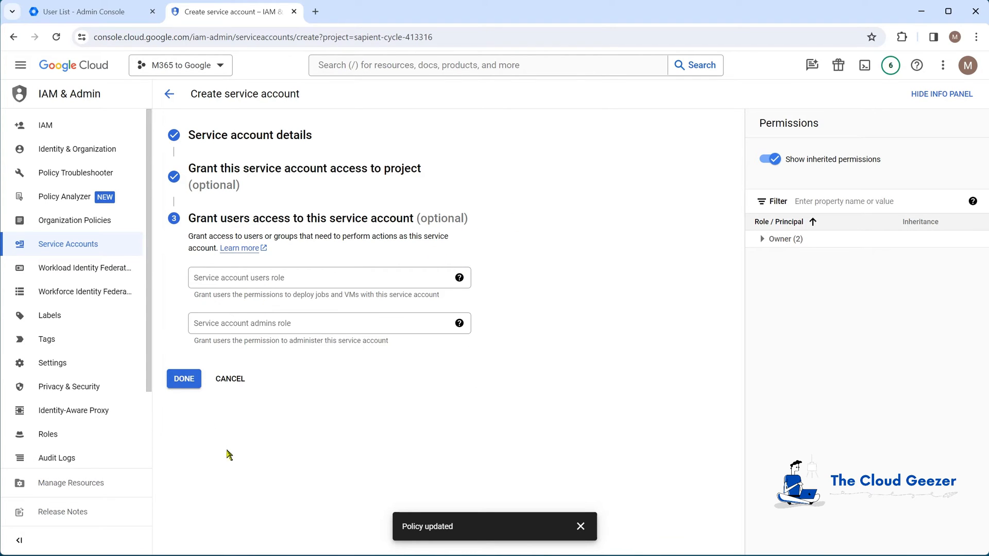
click(191, 378)
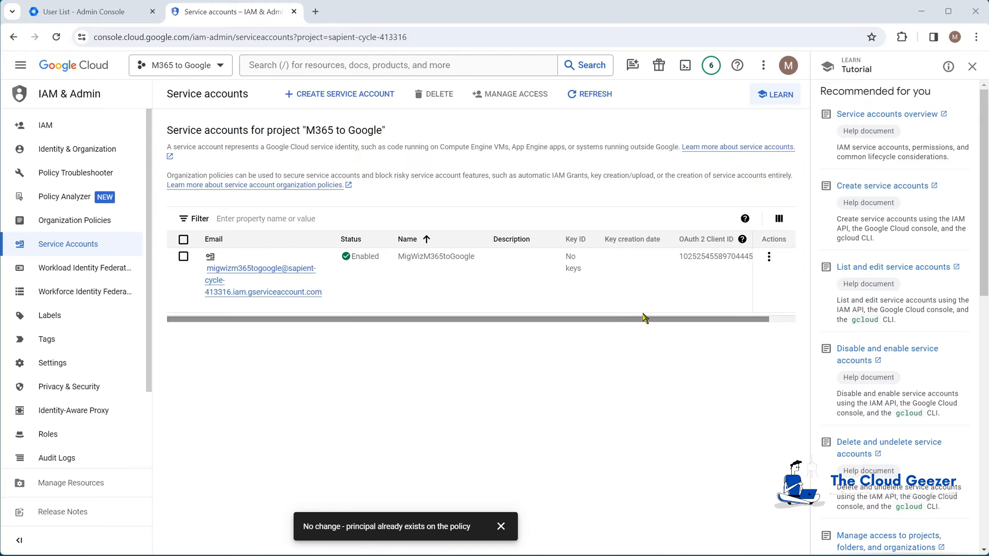
- Create and download a new JSON private key for MigWizM365toGoogle
click(769, 258)
click(788, 328)
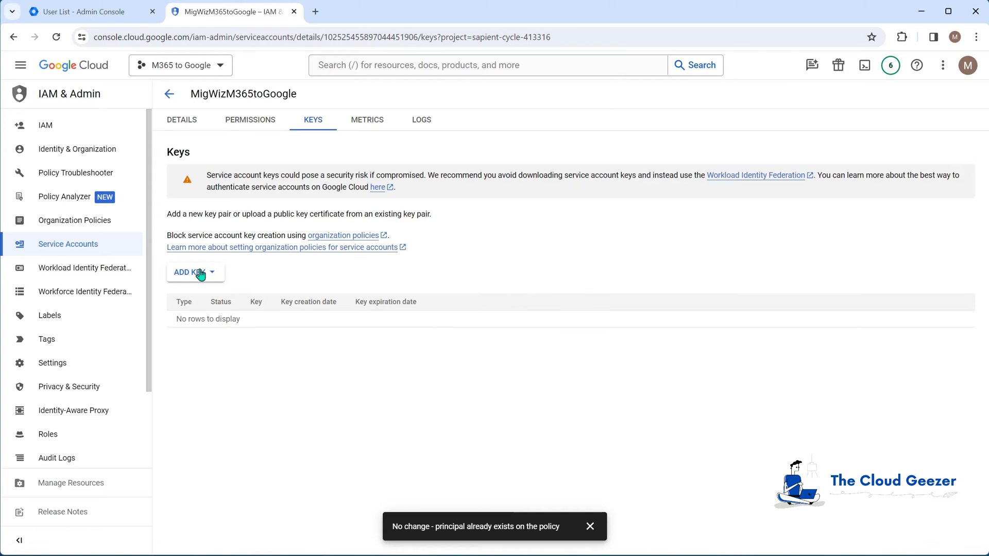
click(200, 273)
click(226, 295)
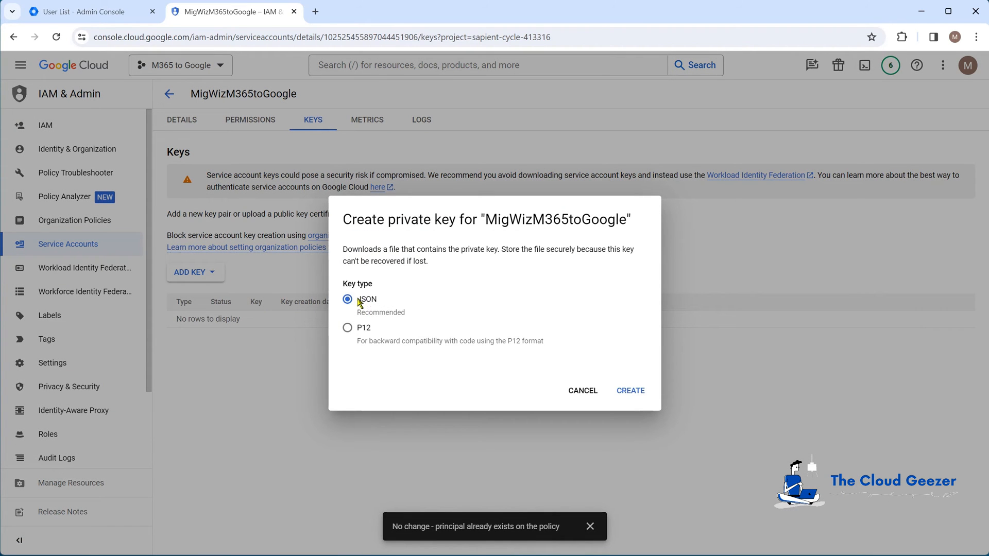
click(631, 391)
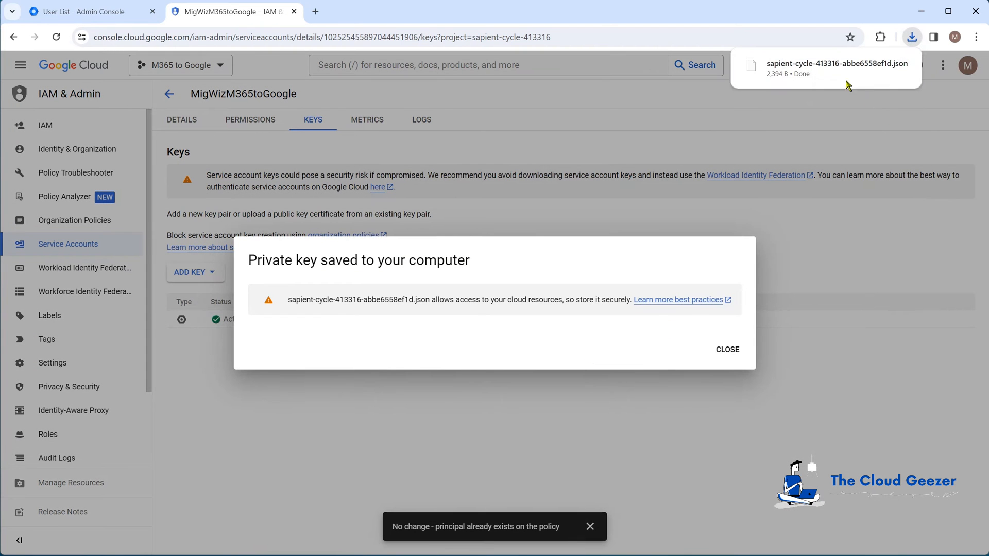
mouse_move(803, 71)
click(731, 349)
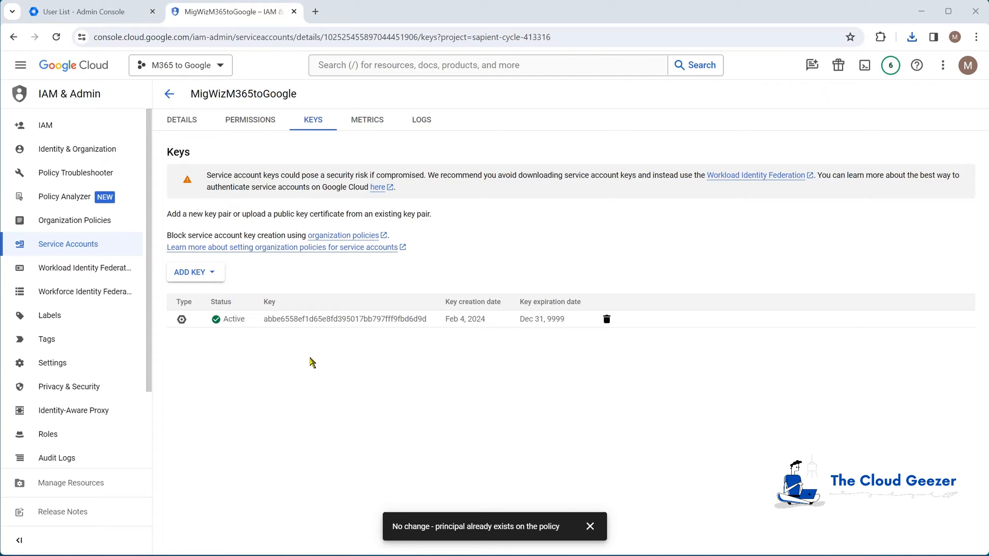
- Return to the service accounts list and copy the OAuth 2 client ID
click(167, 96)
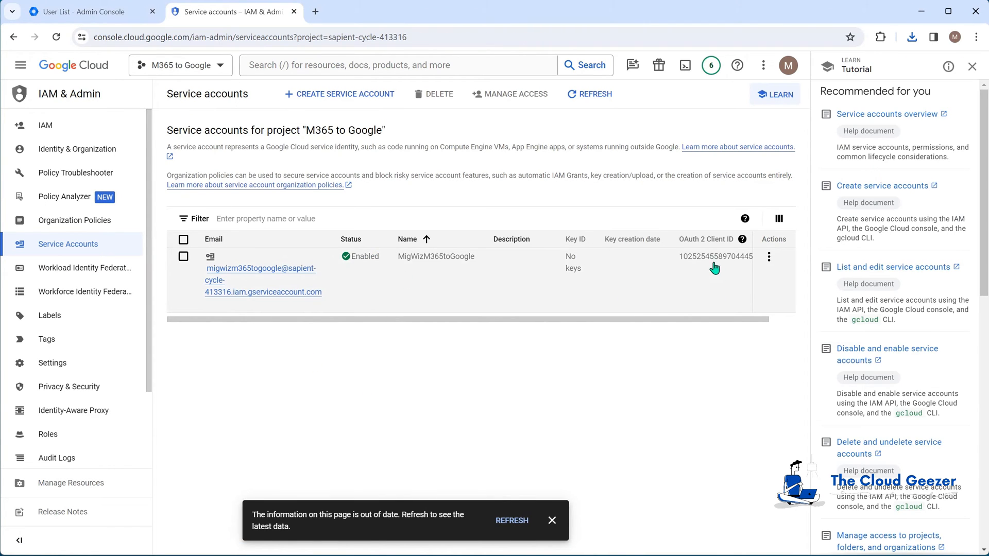
mouse_move(713, 259)
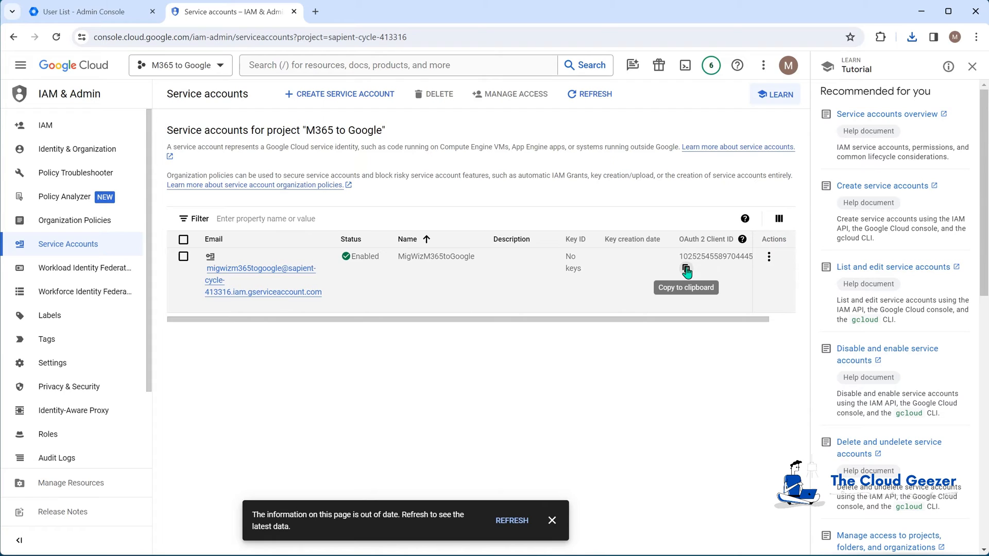
click(686, 270)
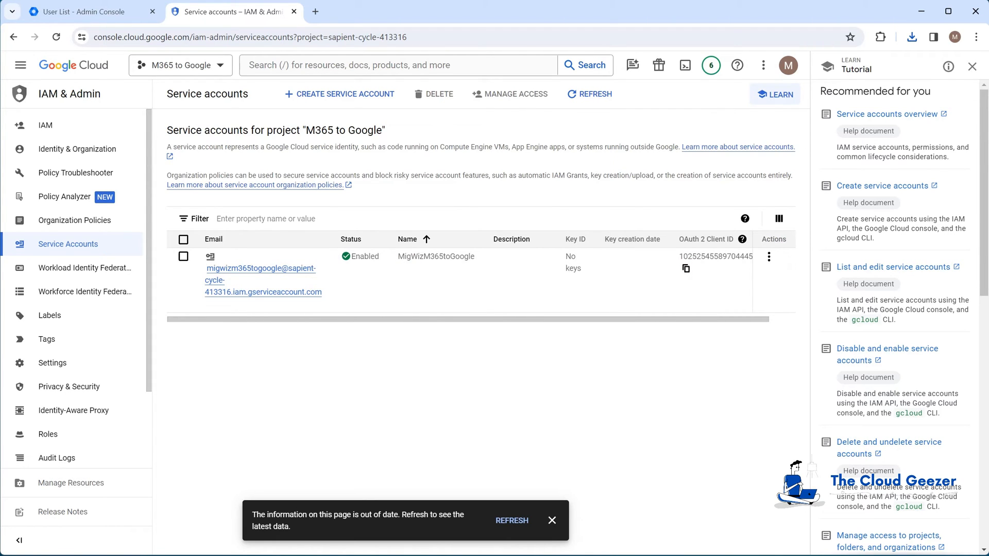
- In the Admin console, go through Security > Access and data control > API controls to Manage Domain Wide Delegation
click(94, 16)
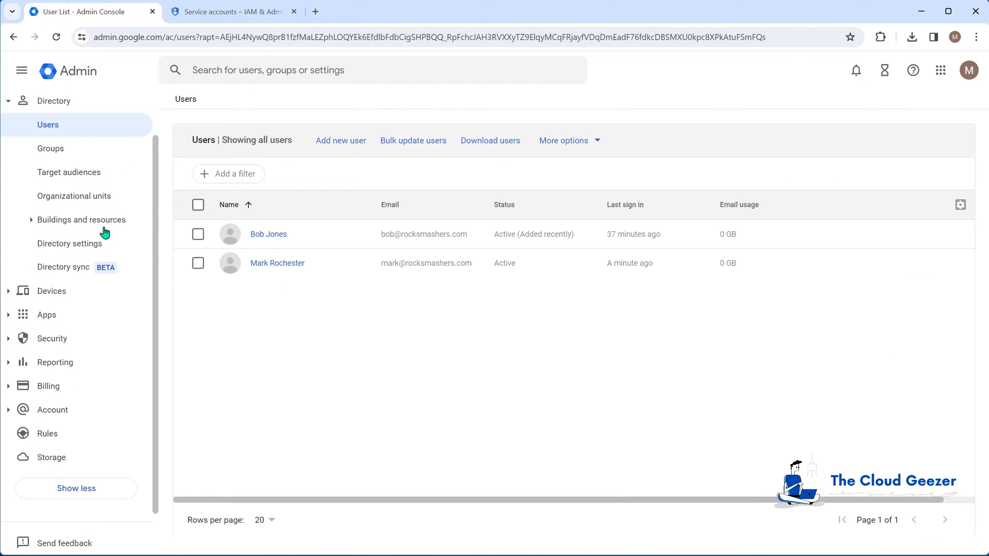
click(49, 340)
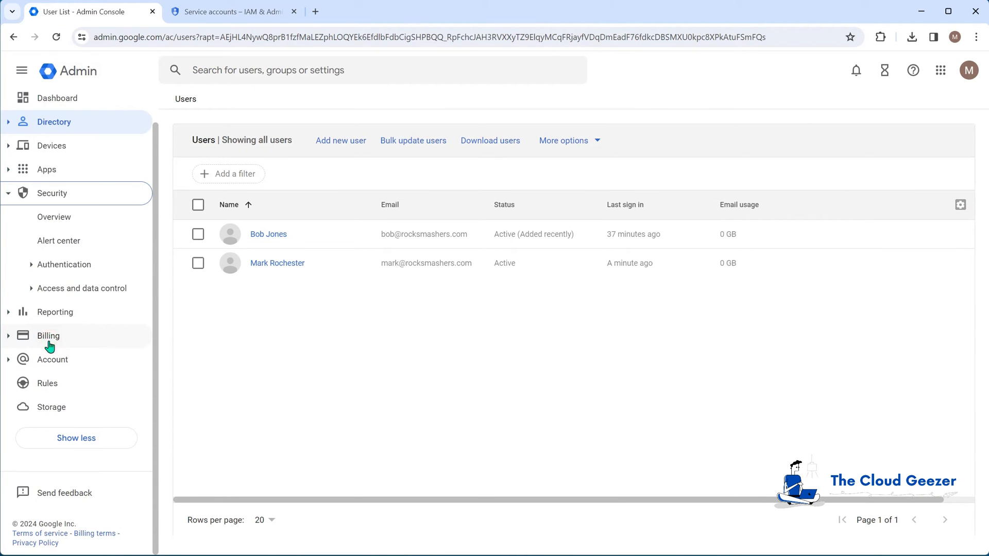
click(58, 293)
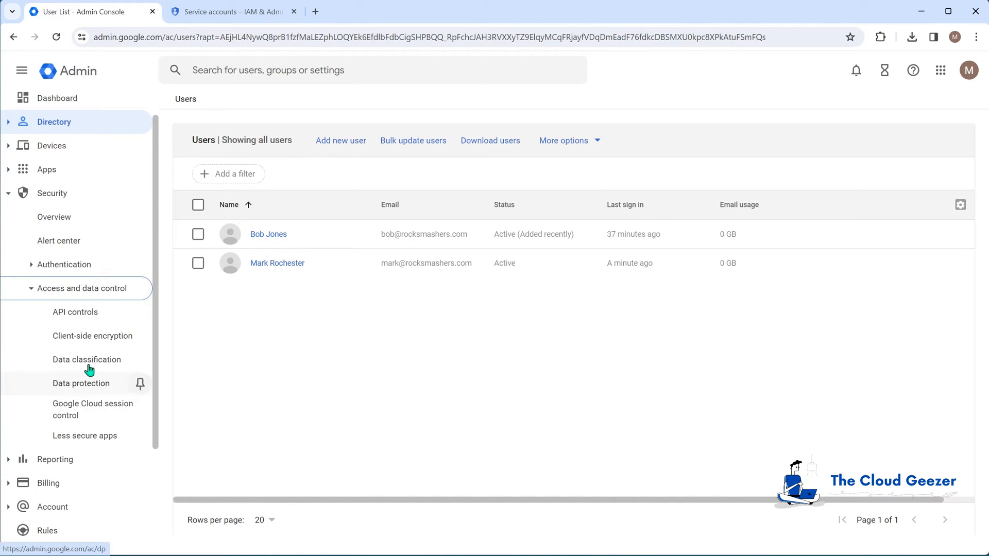
click(76, 312)
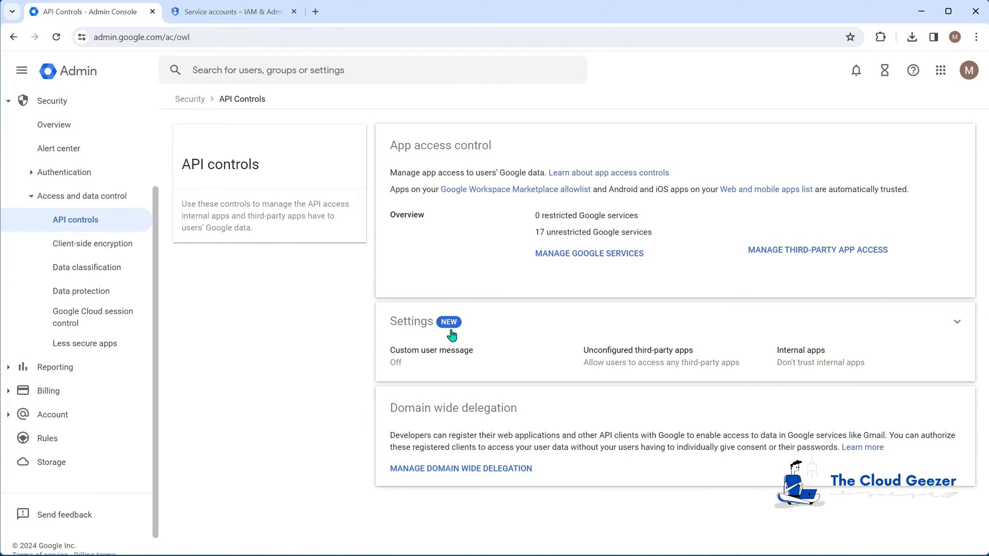
click(472, 469)
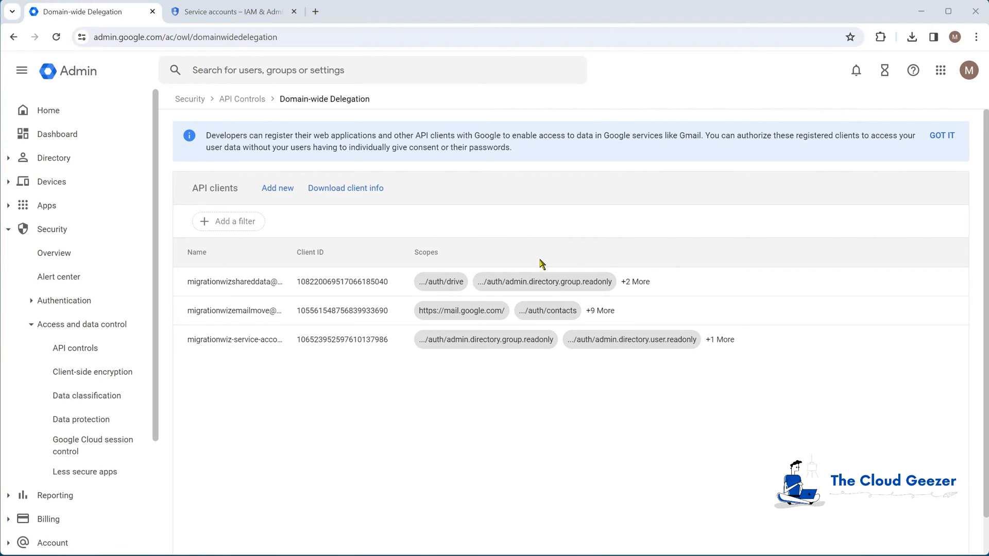
- Add the service account's client ID under Domain-wide Delegation with the Gmail and Google API scopes from the notes, and authorize it
click(278, 191)
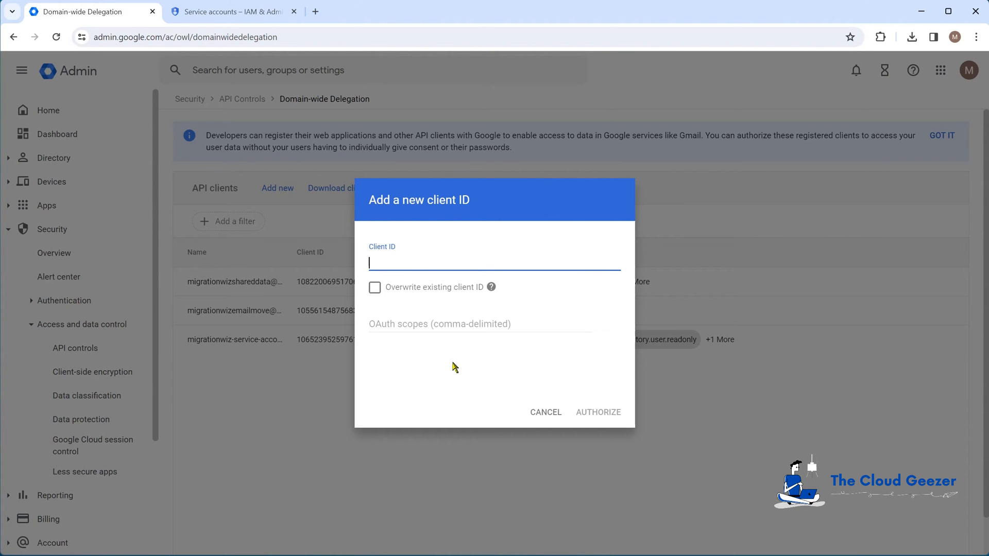
key(ctrl+v)
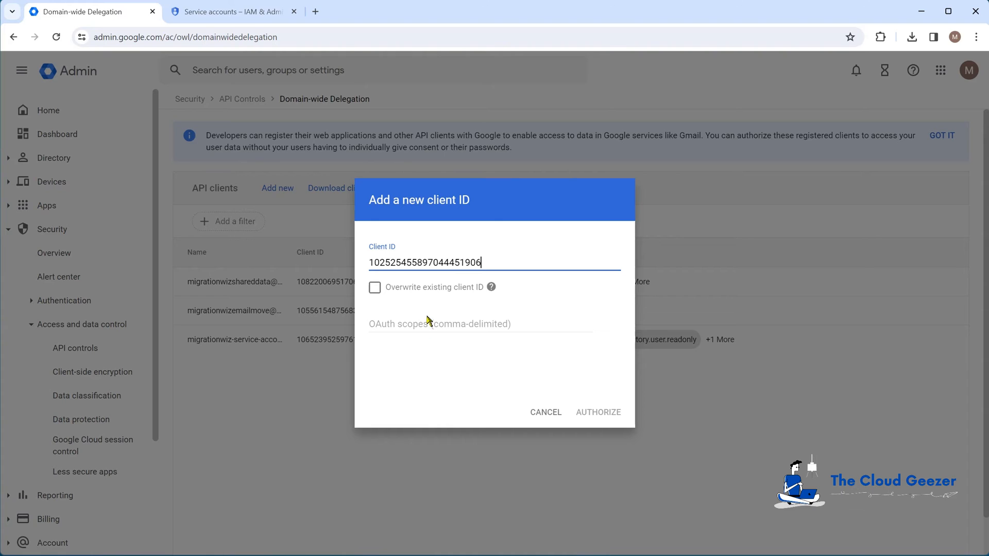
click(400, 325)
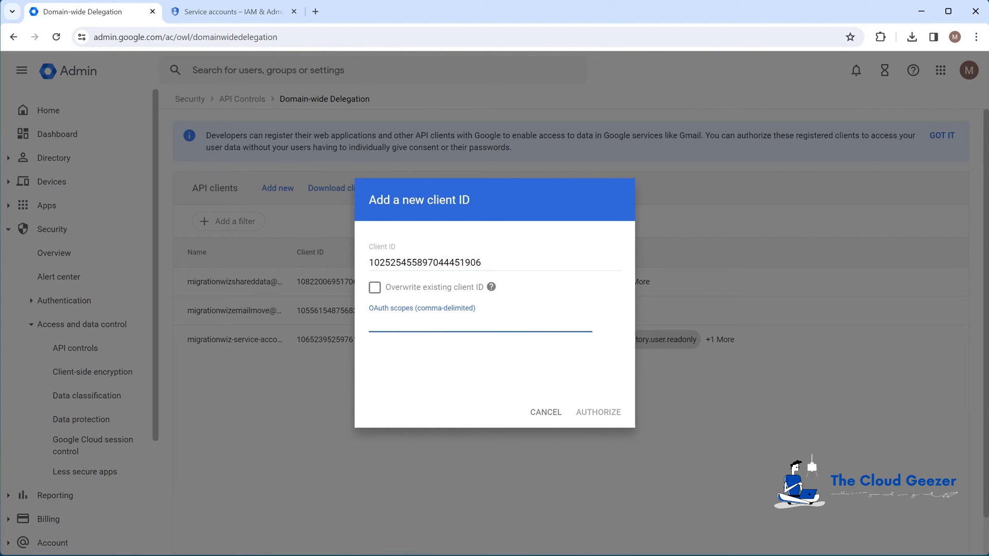
click(619, 553)
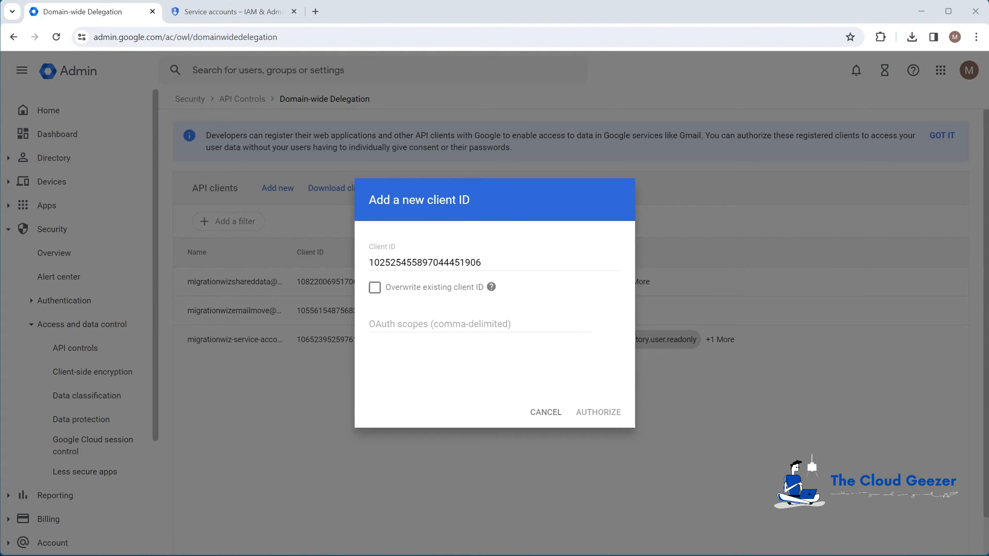
drag(438, 554, 644, 212)
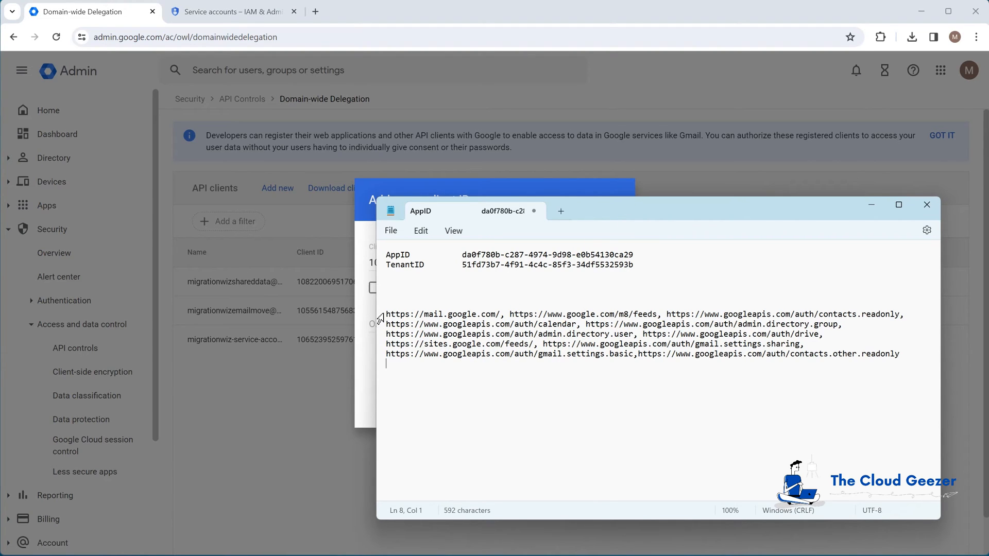
drag(386, 315, 941, 353)
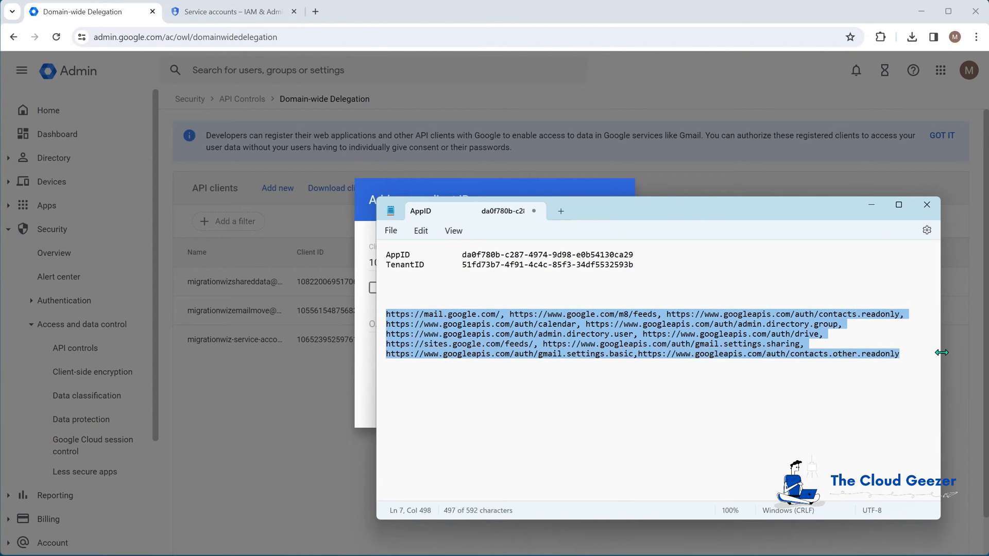
drag(592, 210, 497, 555)
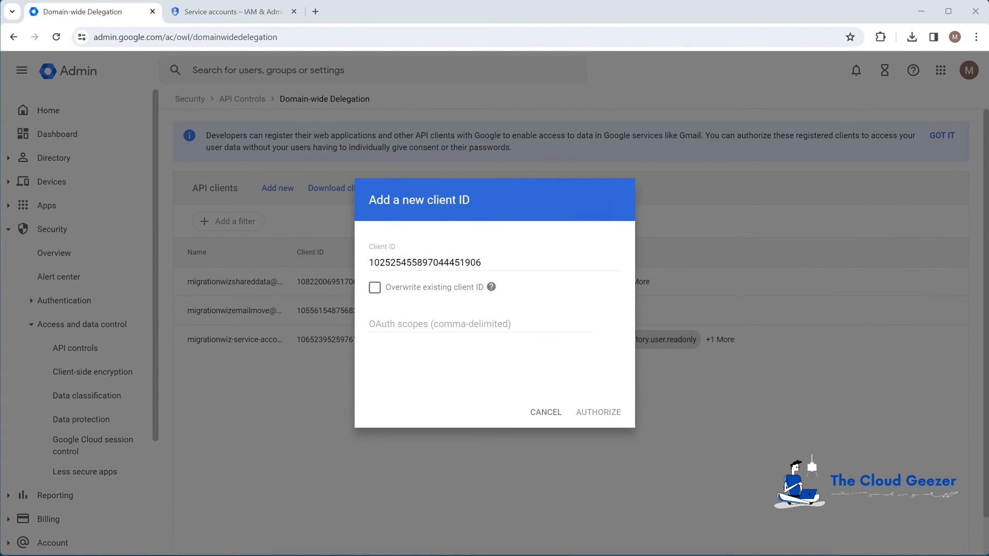
click(415, 325)
key(ctrl+v)
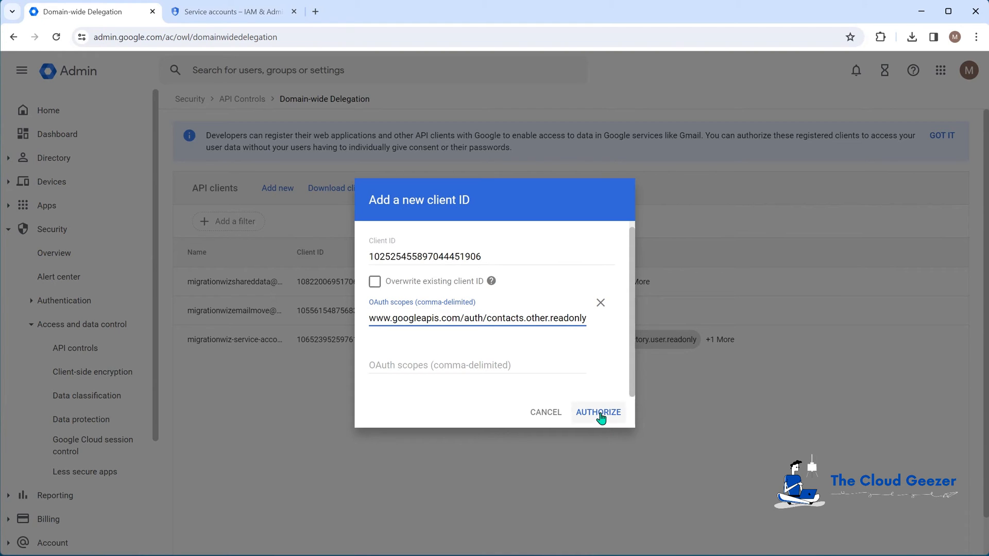
click(599, 414)
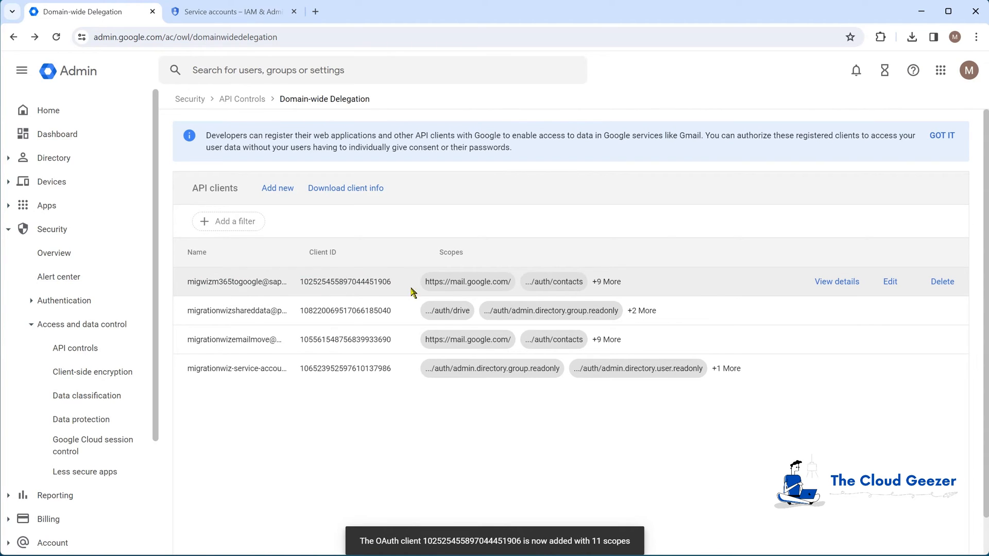
- Review the new API client's full scope list, close its details, and minimize the Admin console
click(852, 281)
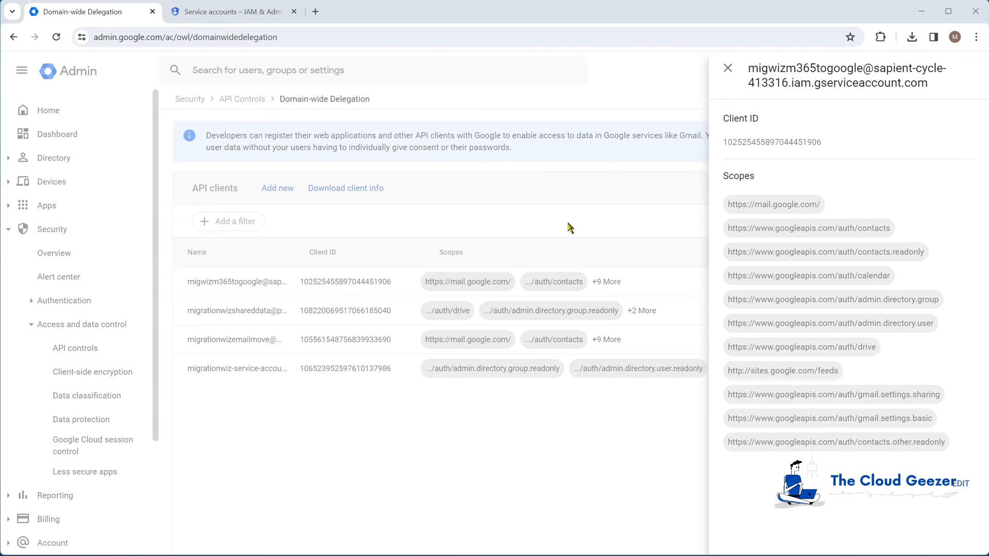
click(728, 68)
click(923, 12)
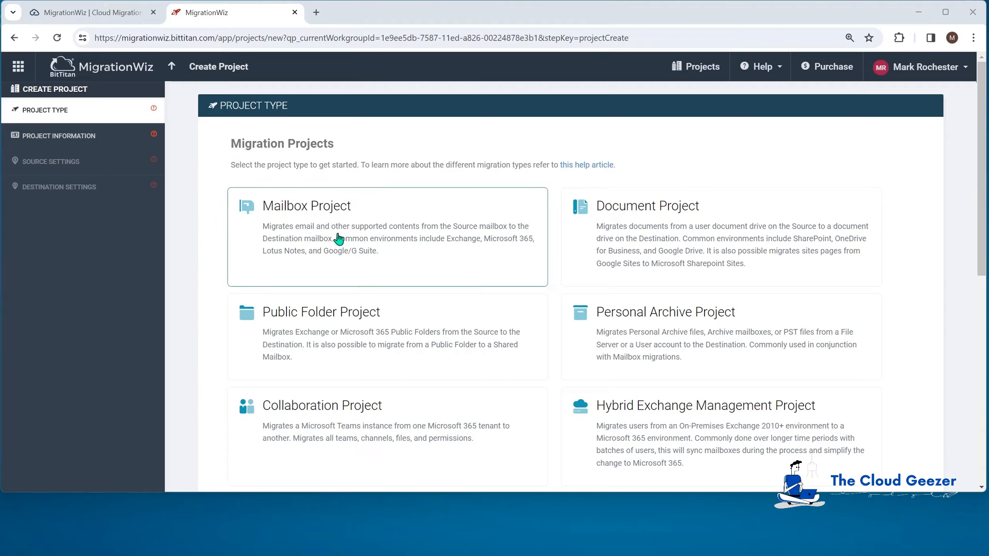
- Create Mailbox Project 'CozyMouse to Rocksmashers' for customer CozyMouse and continue to Source Settings
click(406, 232)
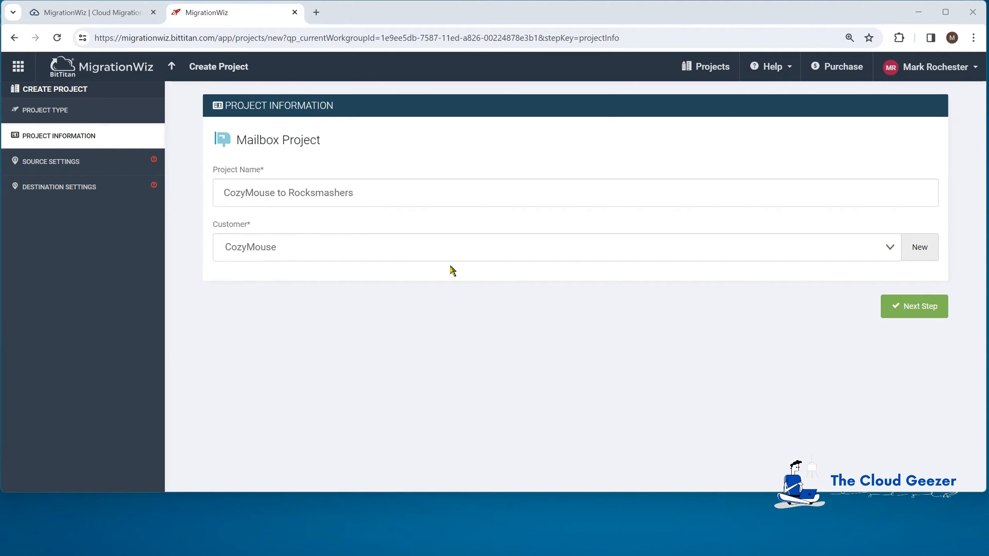
click(921, 252)
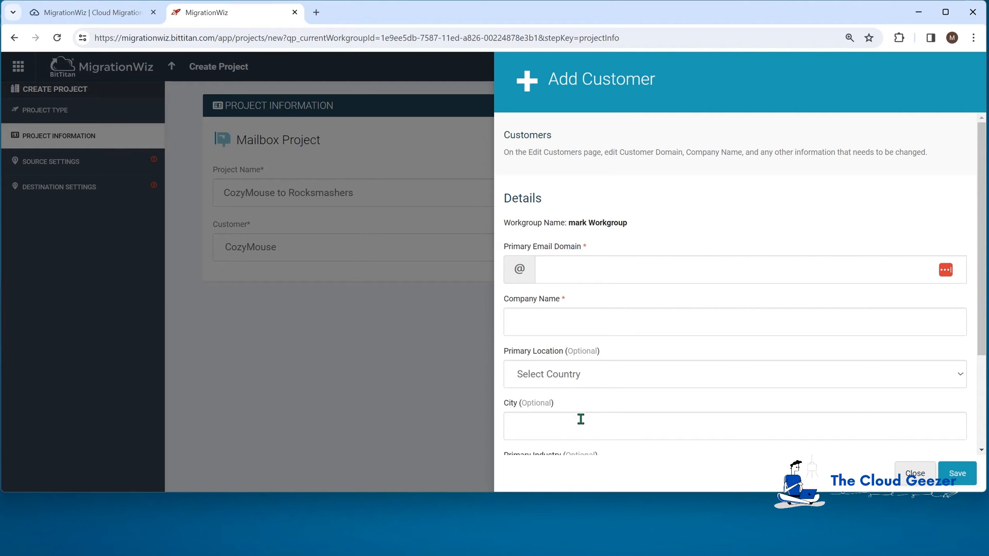
click(914, 474)
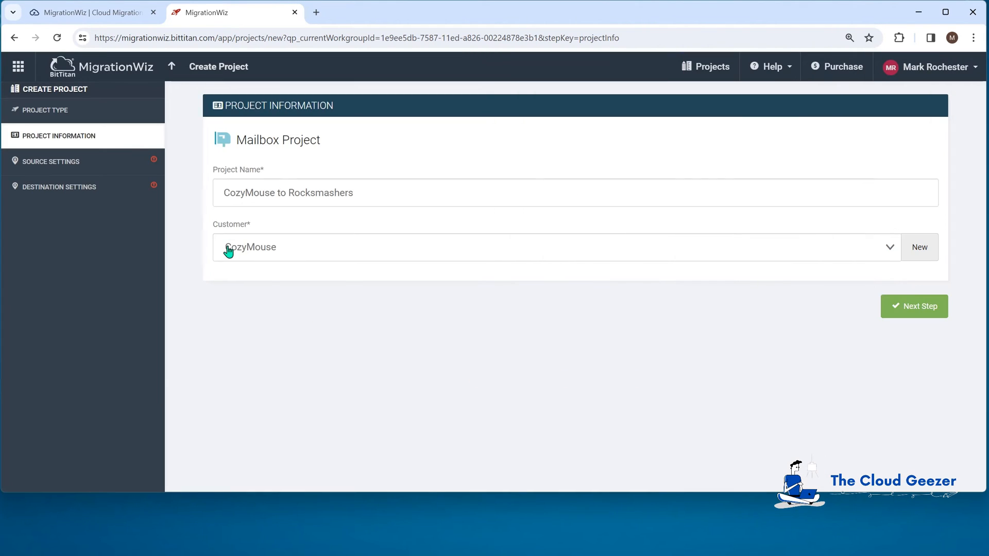
click(922, 307)
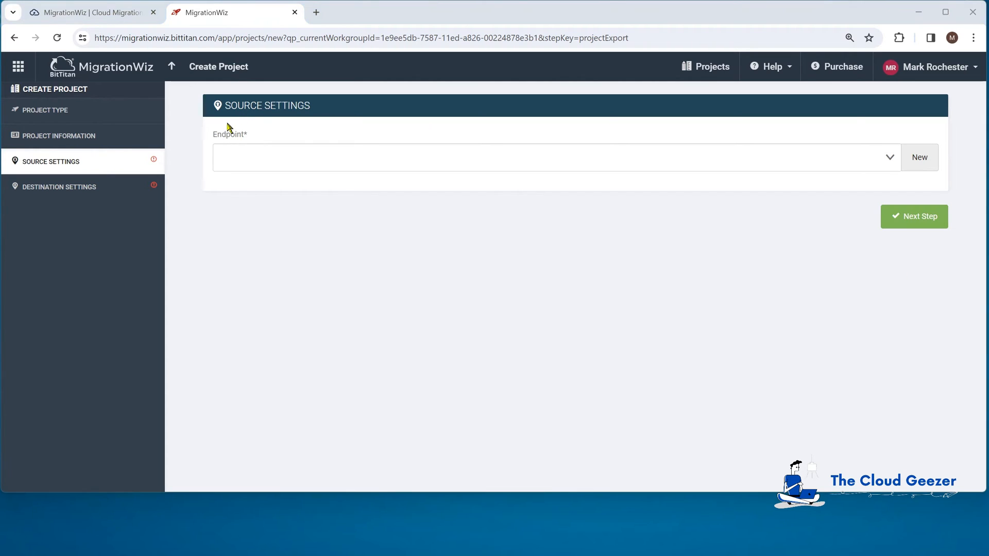
- Add a Microsoft 365 source endpoint 'M365 Cozymouse' using the administrator username and password
click(920, 158)
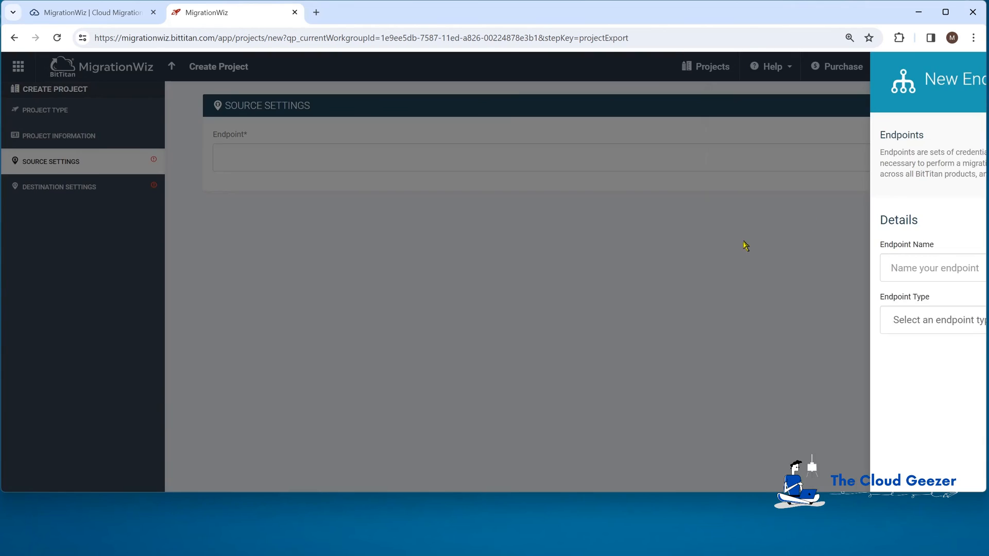
click(652, 270)
text(M365 Cozymouse)
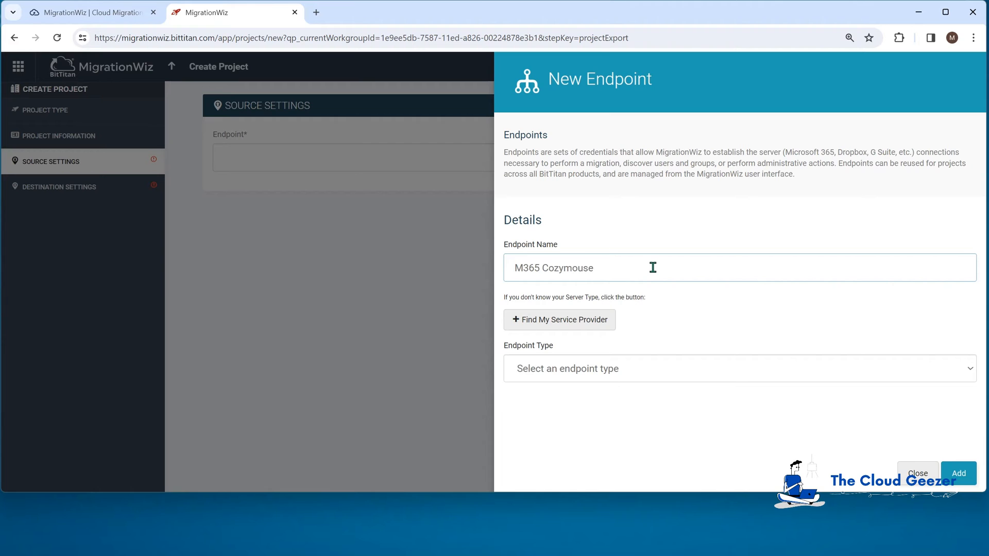
click(625, 368)
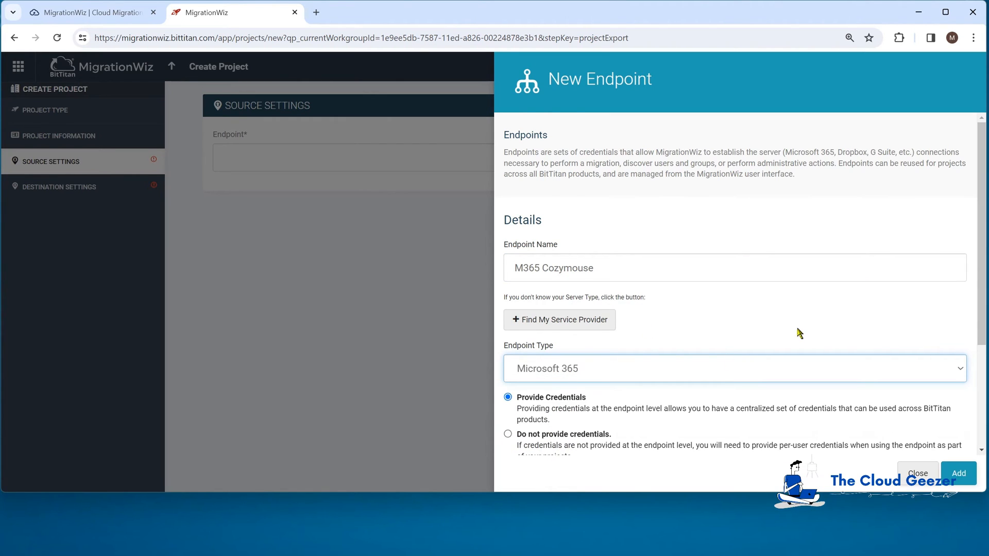
drag(981, 236, 977, 356)
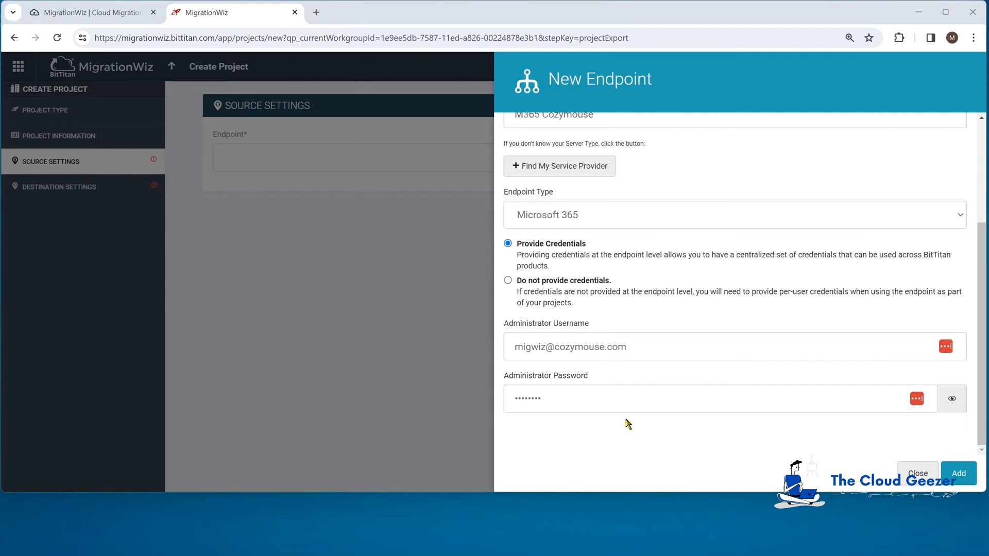
click(959, 473)
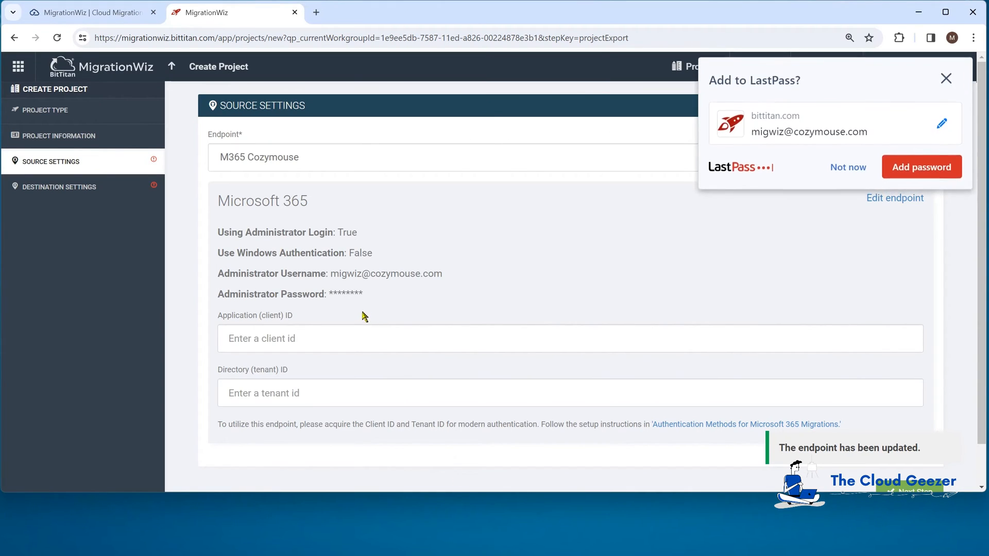
- Fill the source endpoint's application (client) ID and directory (tenant) ID from the notes, then continue to Destination Settings
click(848, 168)
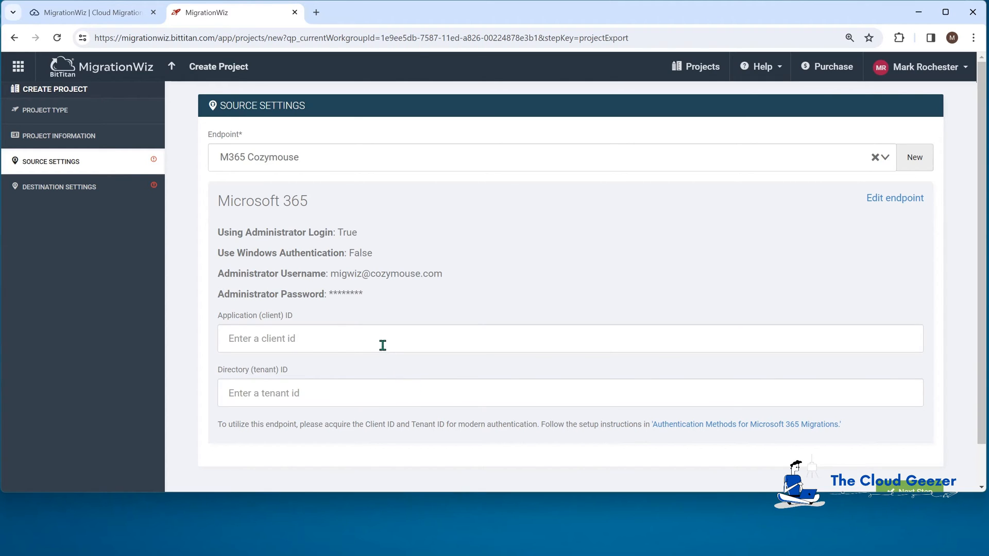
drag(526, 555, 561, 555)
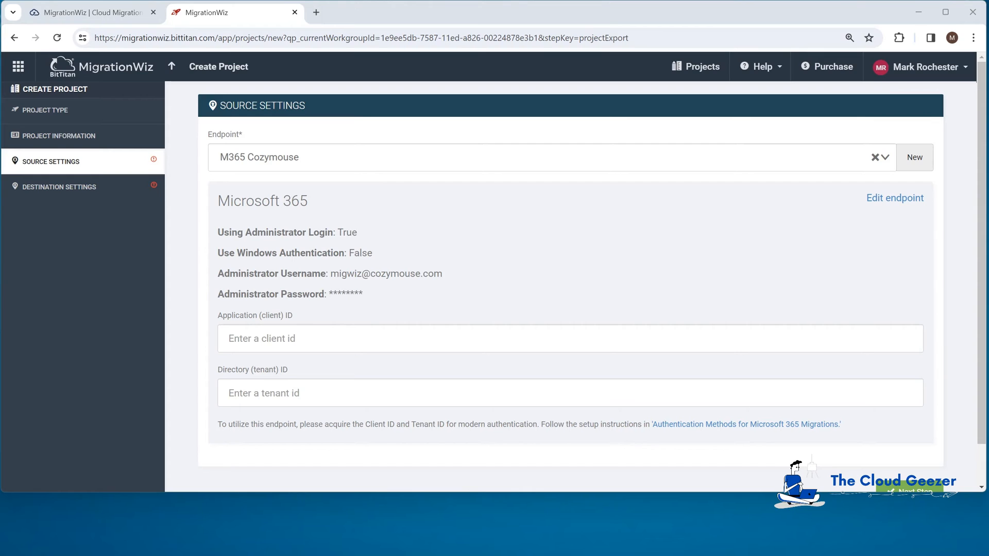
click(370, 338)
text(da0f780b-c287-4974-9d98-e0b54130ca29)
key(alt+Tab)
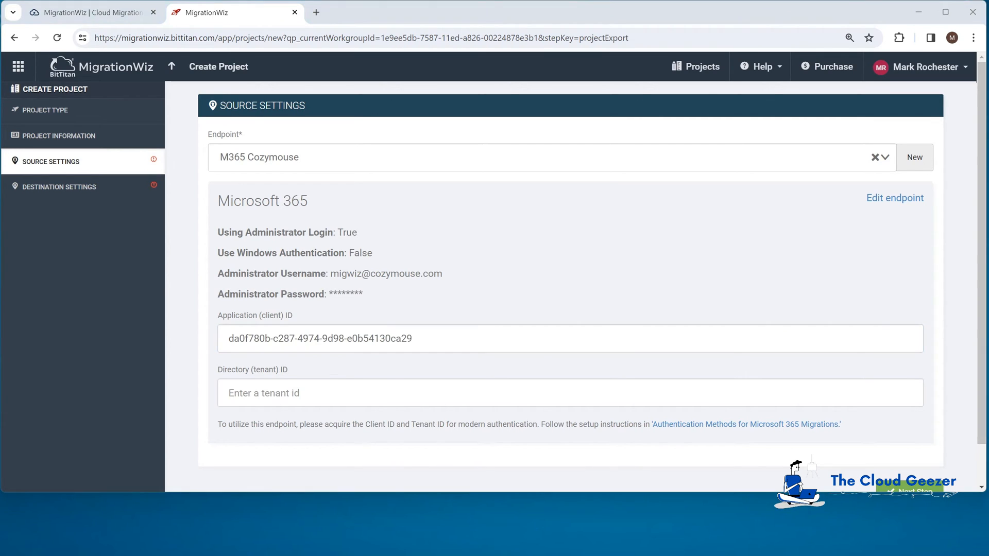
click(344, 398)
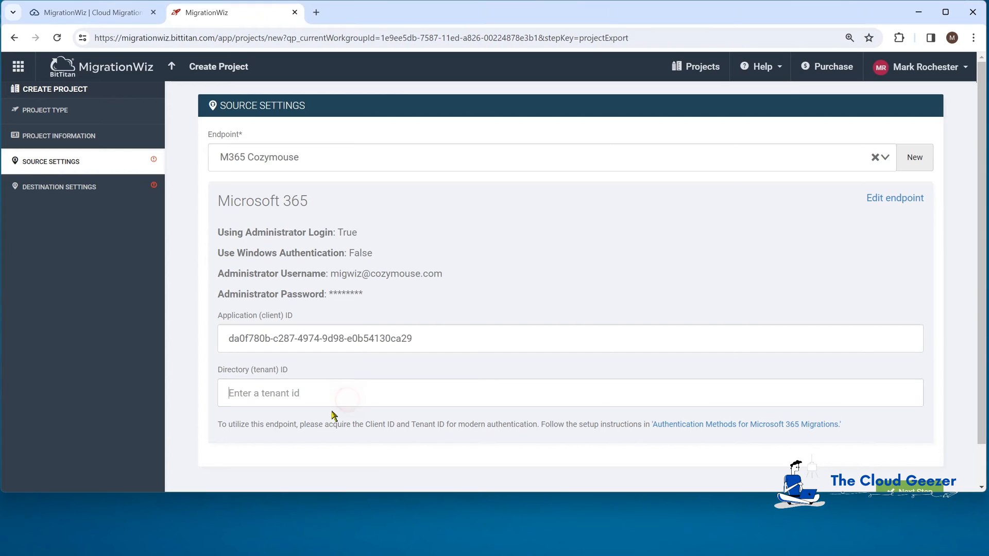
text(51fd73b7-4f91-4c4c-85f3-34df5532593b)
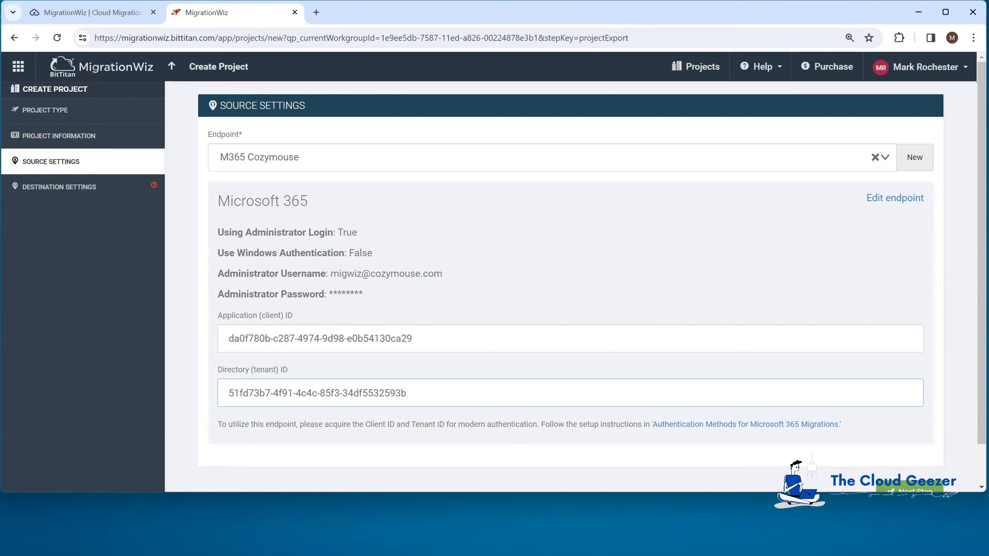
drag(846, 491, 840, 549)
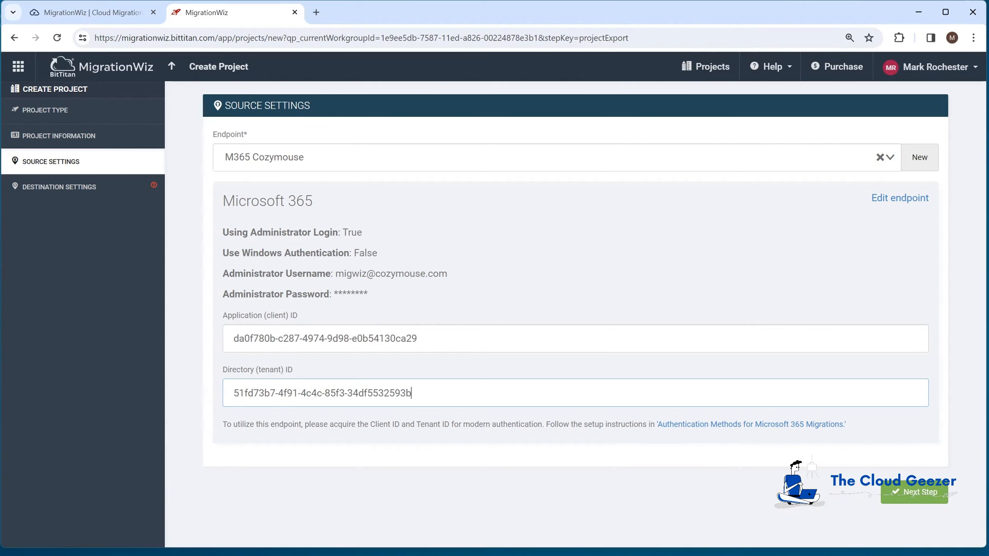
click(919, 493)
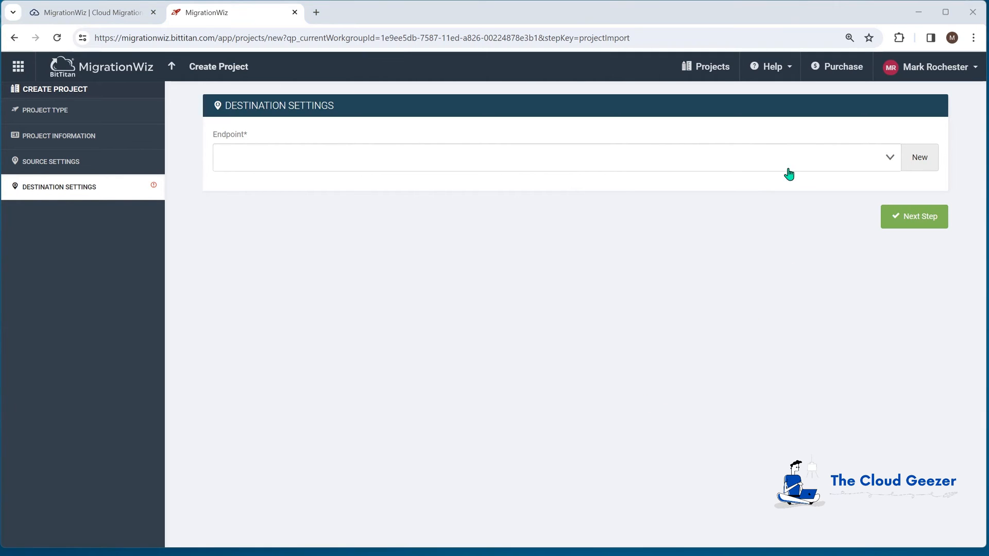
- Add G Suite (Gmail API) destination 'Rocksmashers Google' with sapient-cycle-413316-abbe6558ef1d.json and the super admin username
click(928, 160)
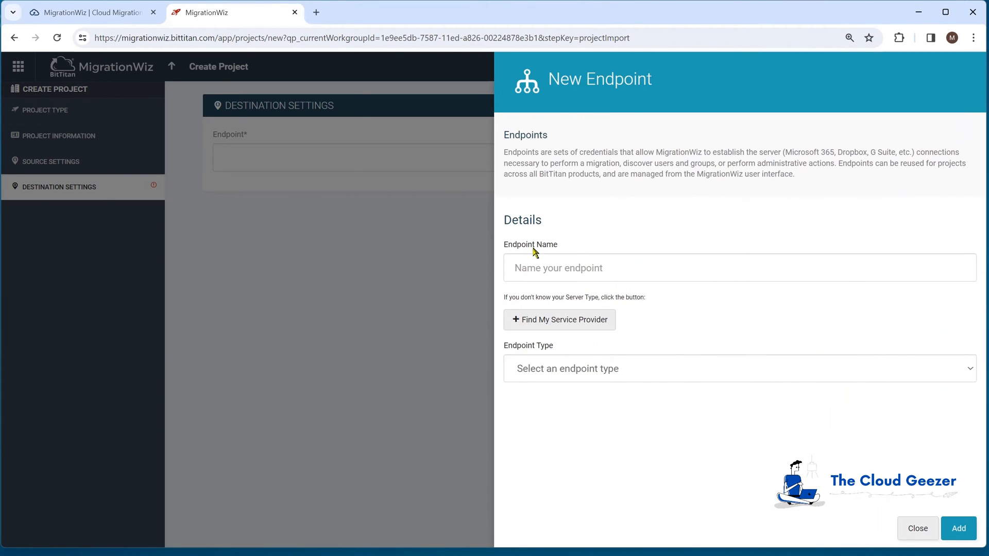
click(543, 269)
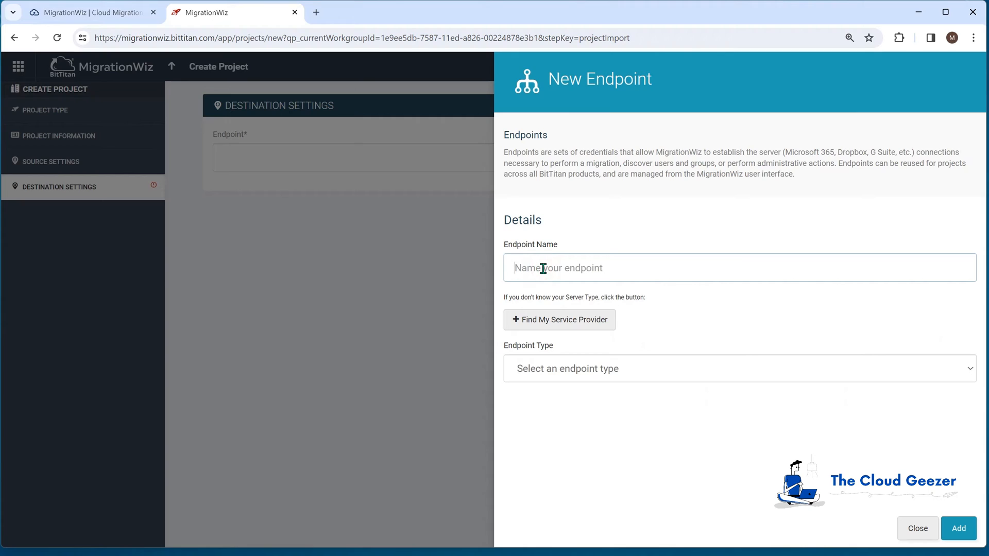
text(Rocksmashers Google)
click(607, 374)
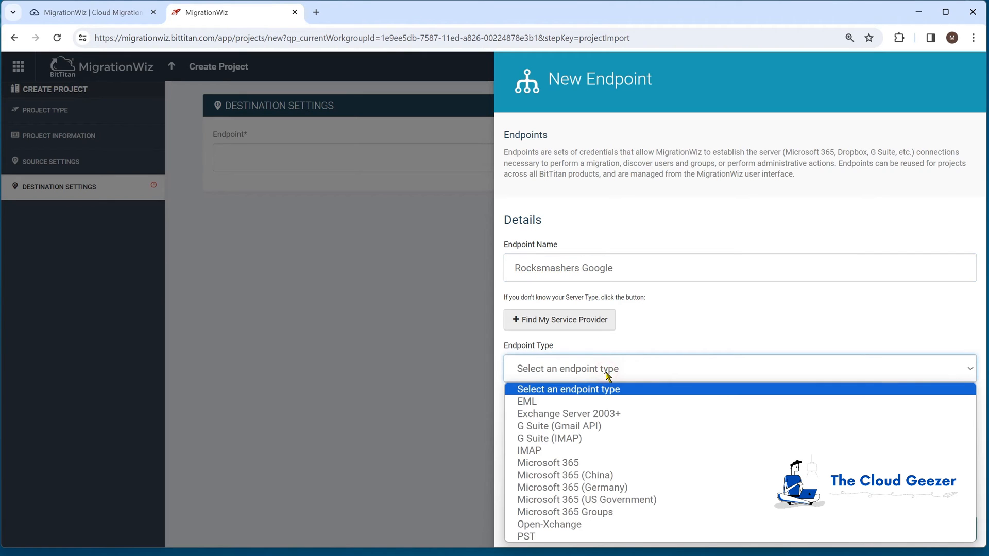
click(608, 428)
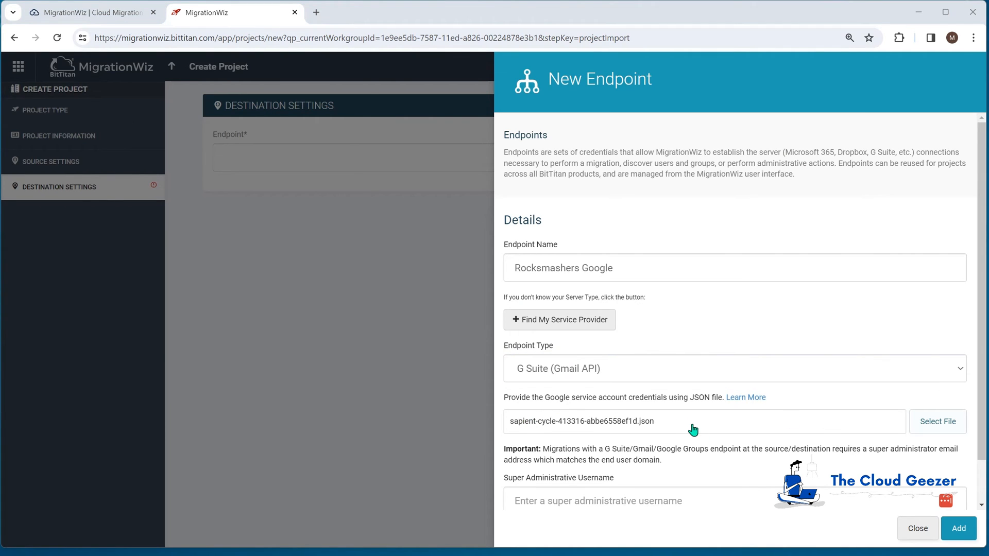
scroll(694, 431, down, 1)
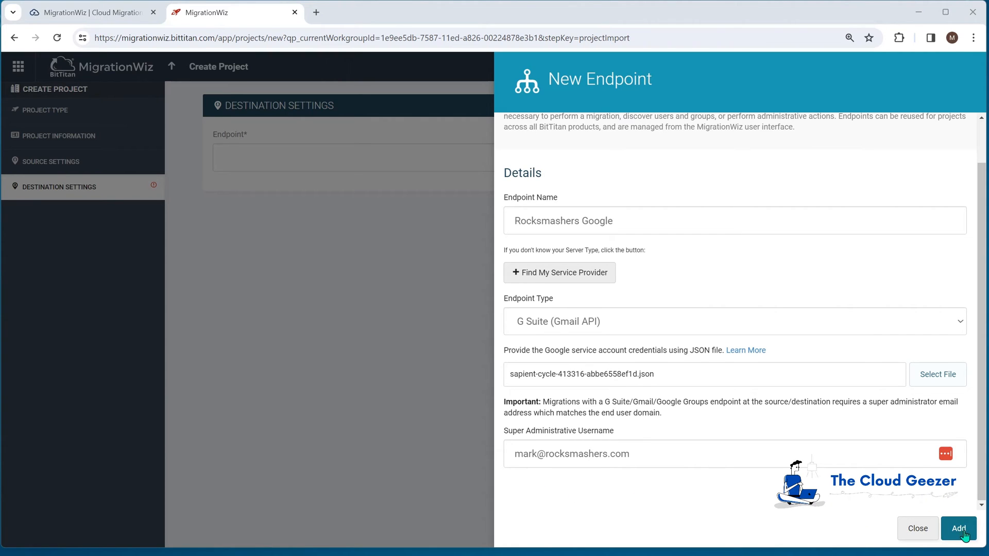
click(959, 529)
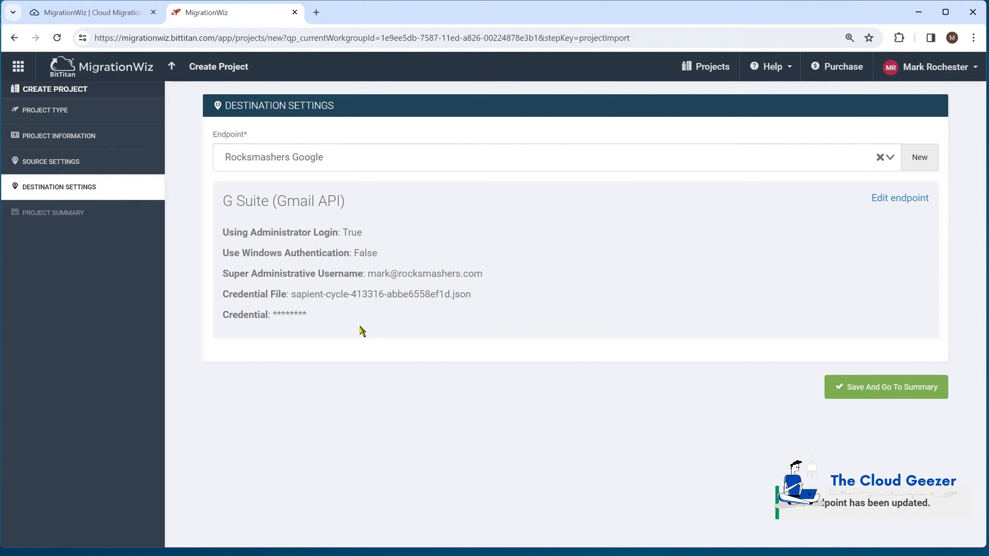
- Save the project from the summary, accepting the source verification warning
click(885, 391)
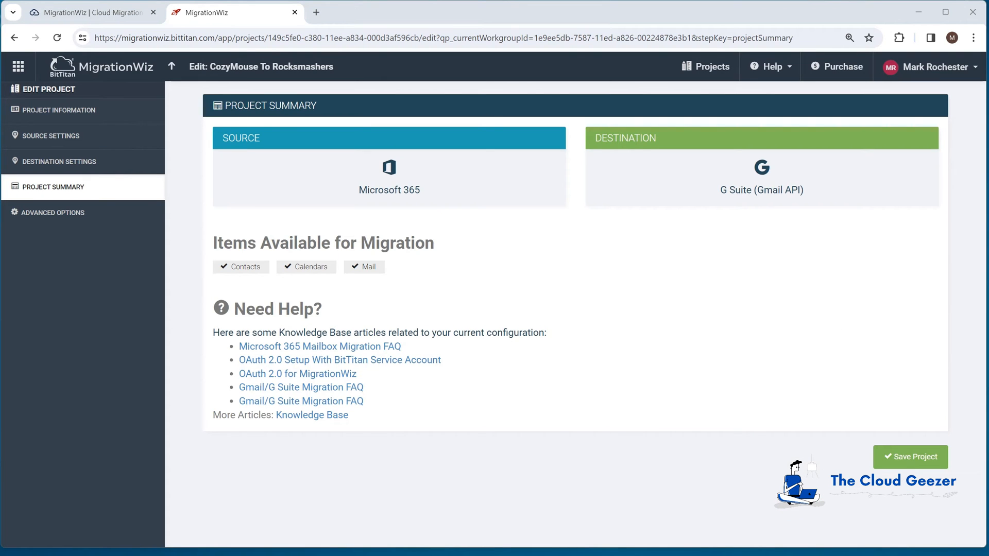
click(915, 457)
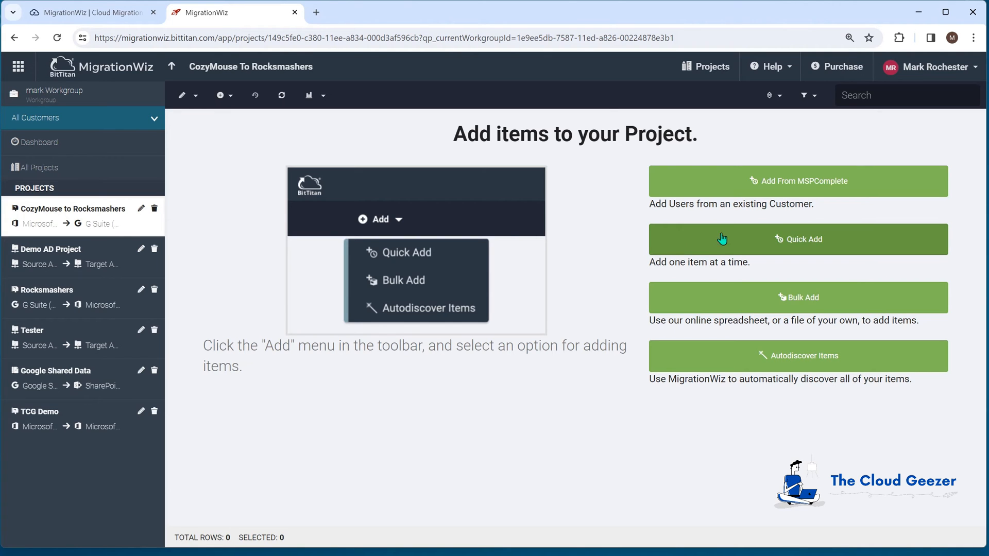
- Quick-add one mailbox pairing a CozyMouse user's source address with their Rocksmashers destination address
click(792, 238)
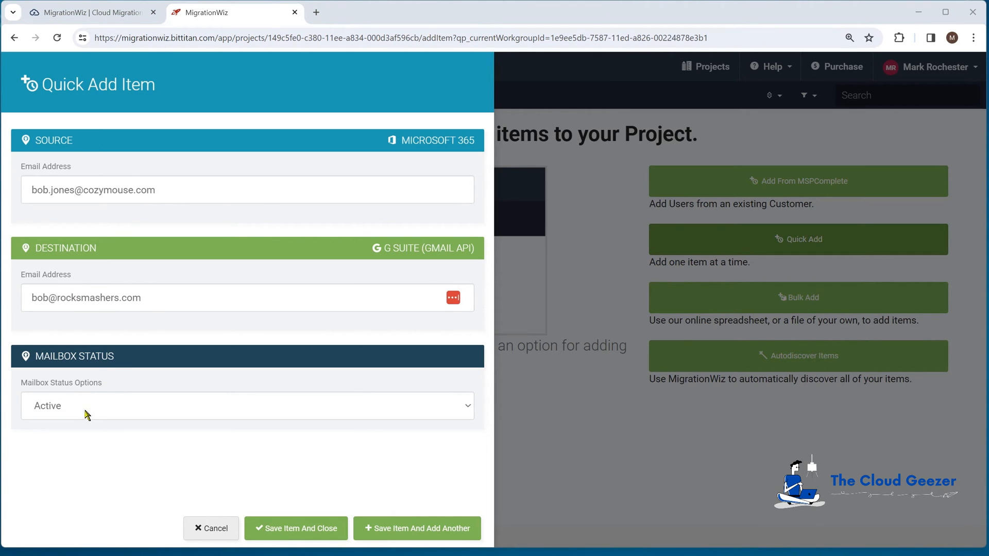
click(307, 529)
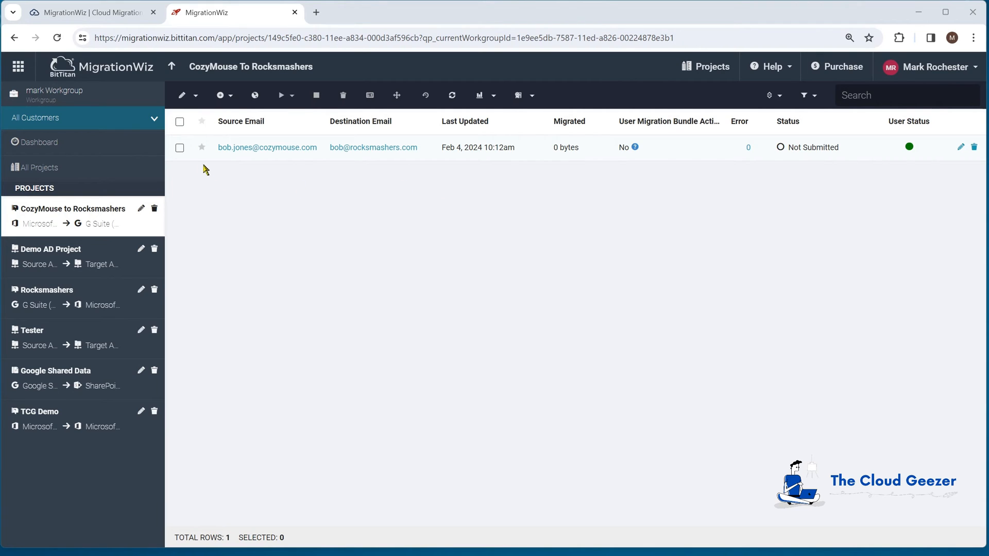
- Apply a User Migration Bundle license to the mailbox and refresh the list to confirm it's active
click(180, 149)
click(530, 95)
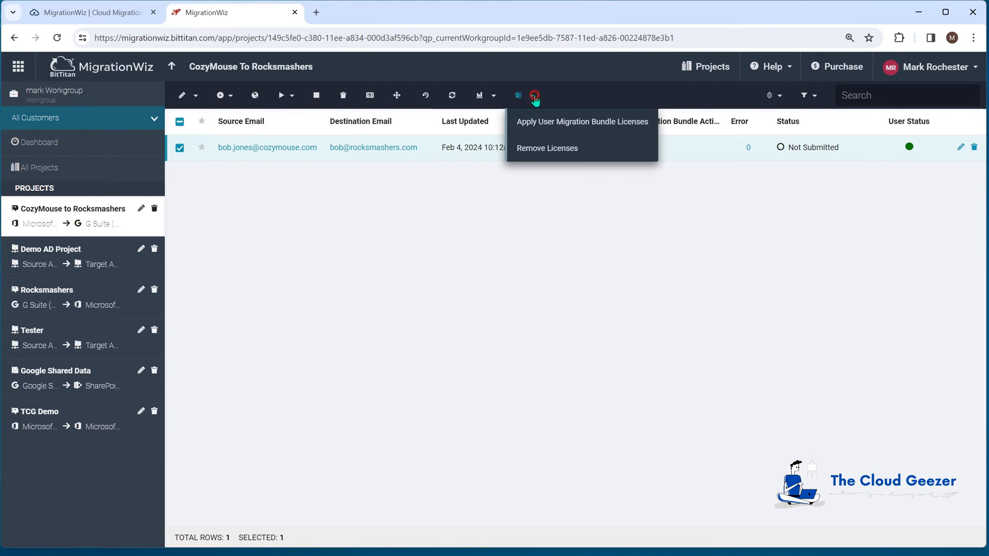
click(552, 122)
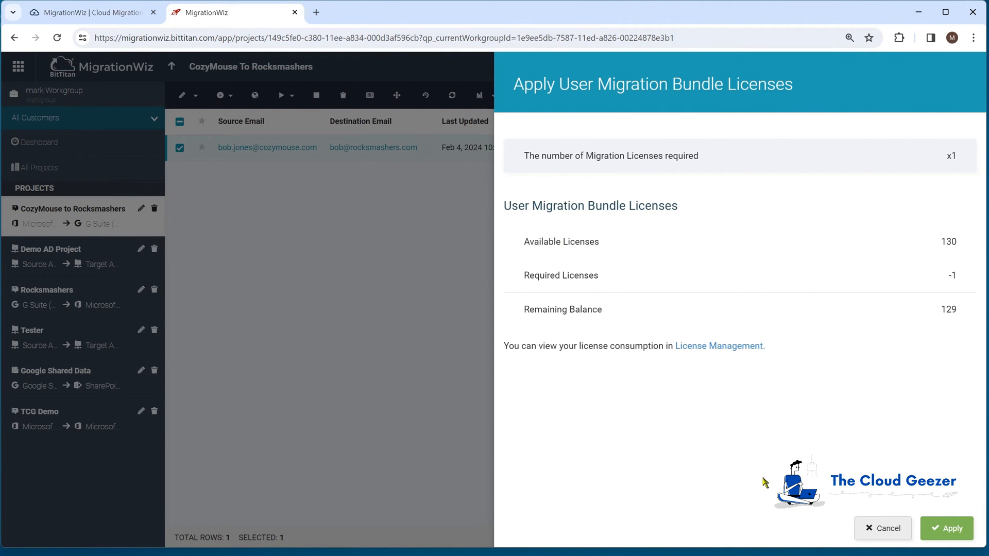
click(938, 535)
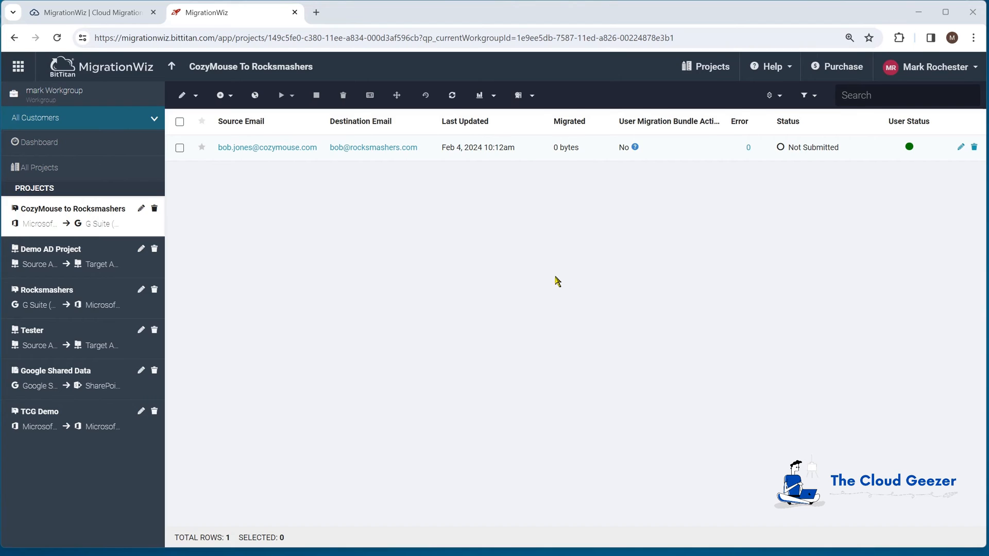
key(ctrl+minus)
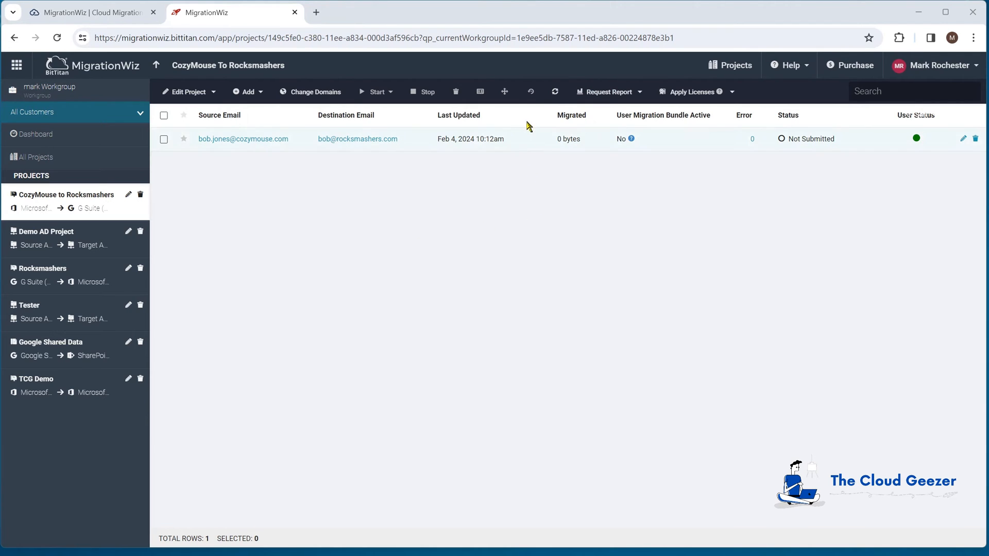
click(555, 95)
- Start a Verify Credentials run on the mailbox and confirm it
click(165, 140)
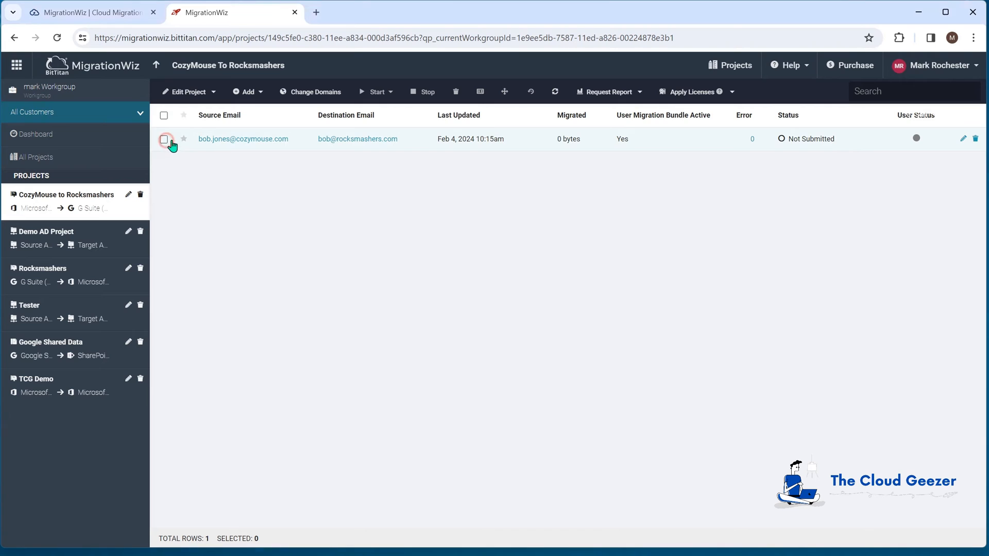
click(391, 93)
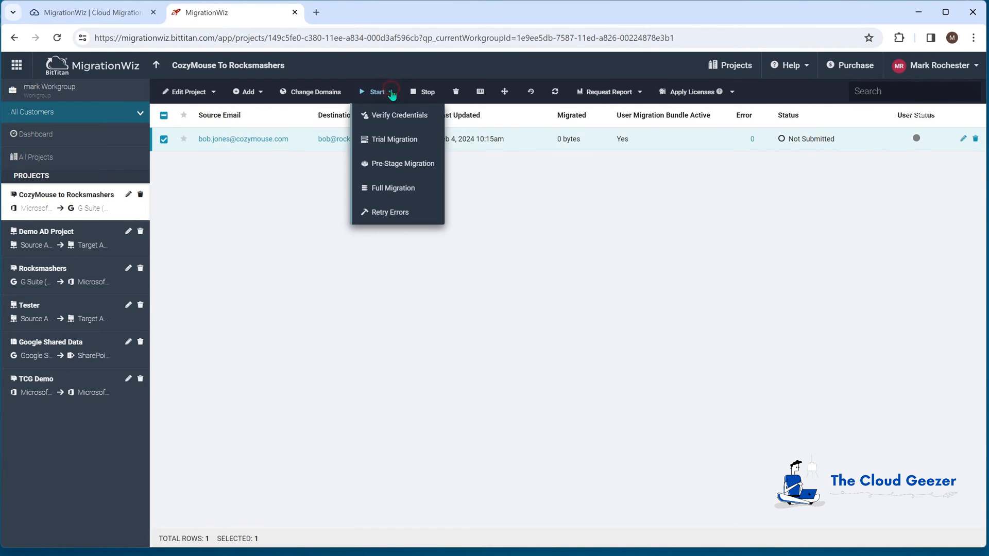
click(391, 115)
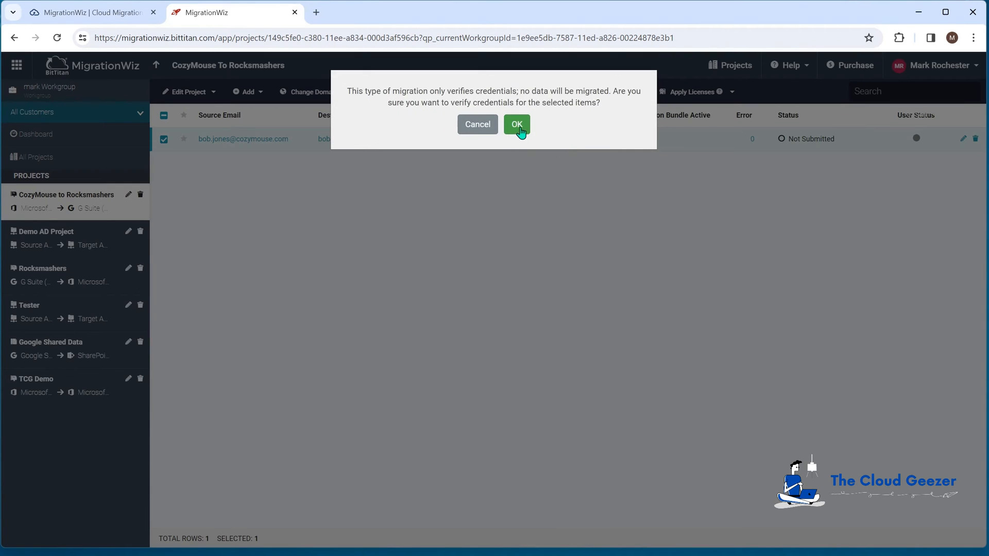
click(520, 129)
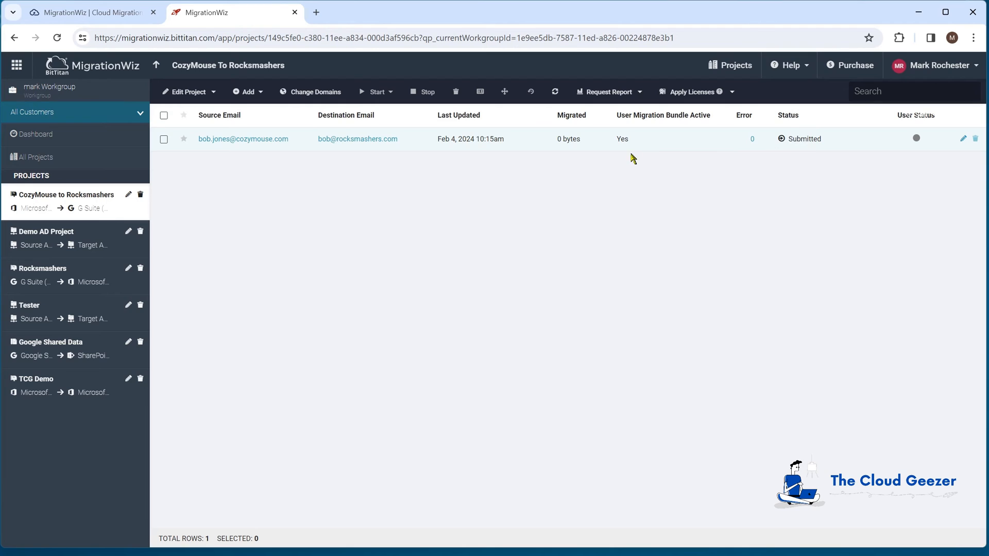
- Refresh until the mailbox shows Completed (Verification), then select it and open the Start list
click(555, 93)
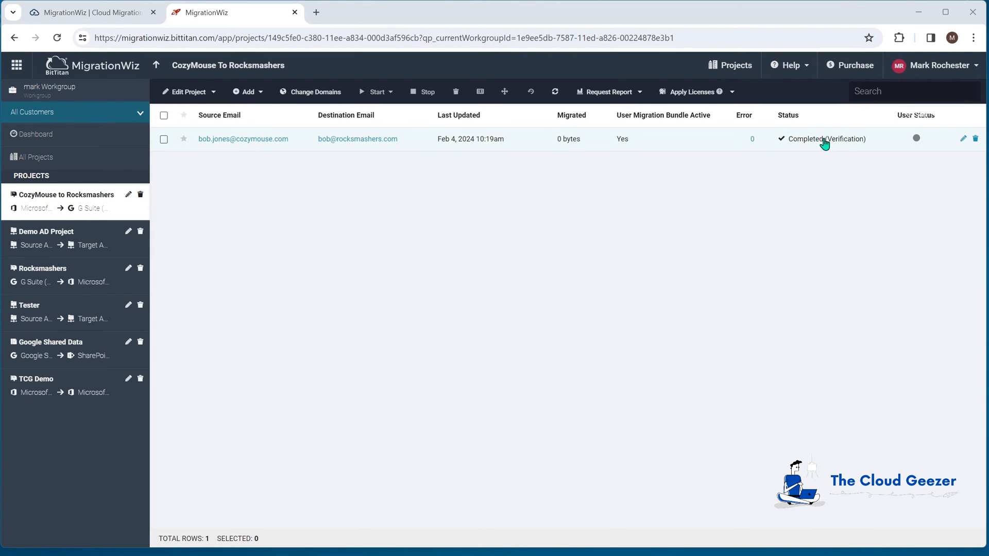
click(164, 140)
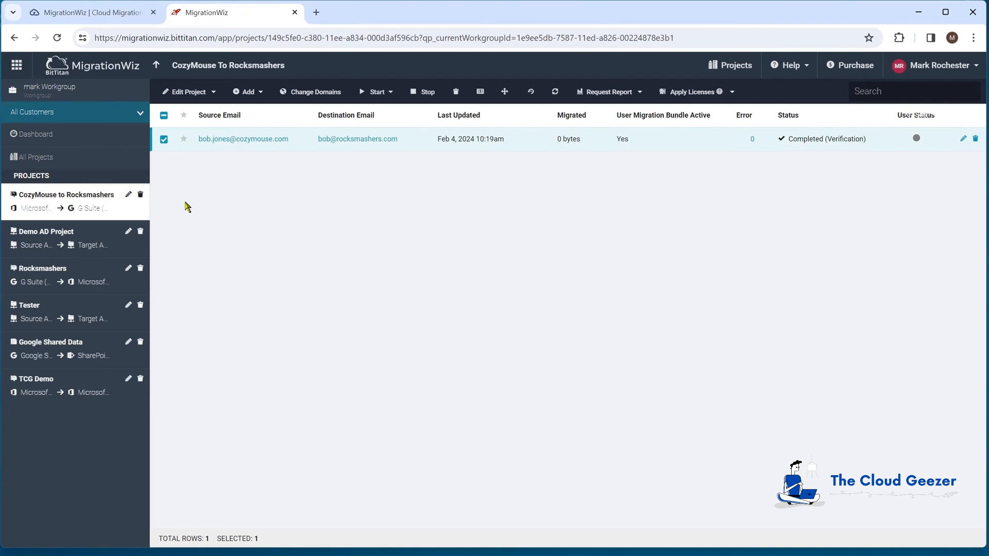
click(391, 93)
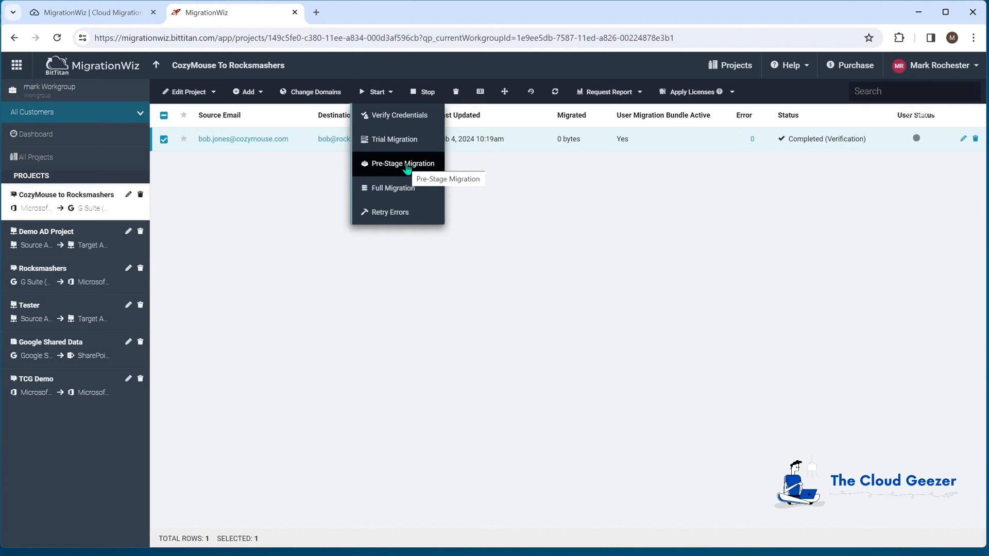
- Start a Pre-Stage Migration of the mailbox's items older than 30 Days Ago
click(404, 164)
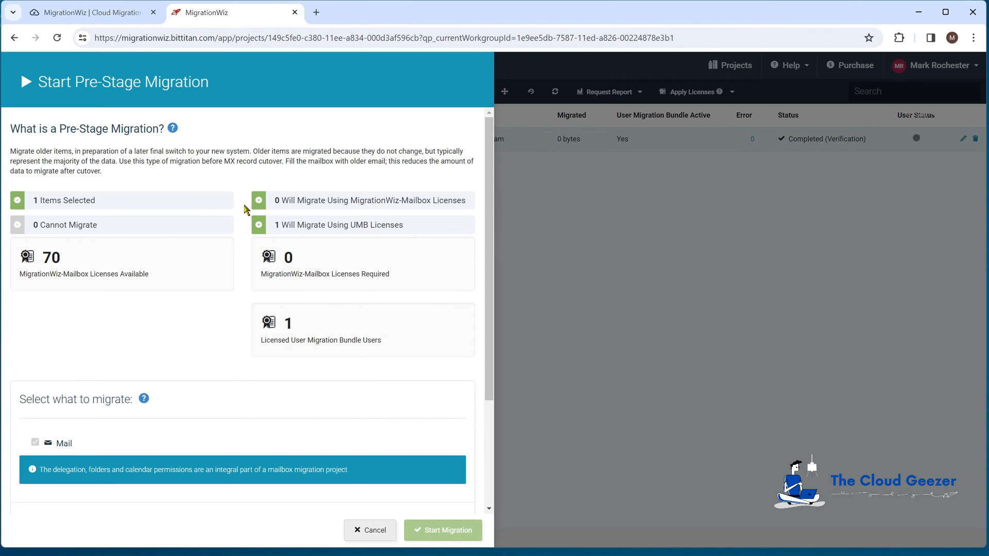
scroll(245, 209, down, 3)
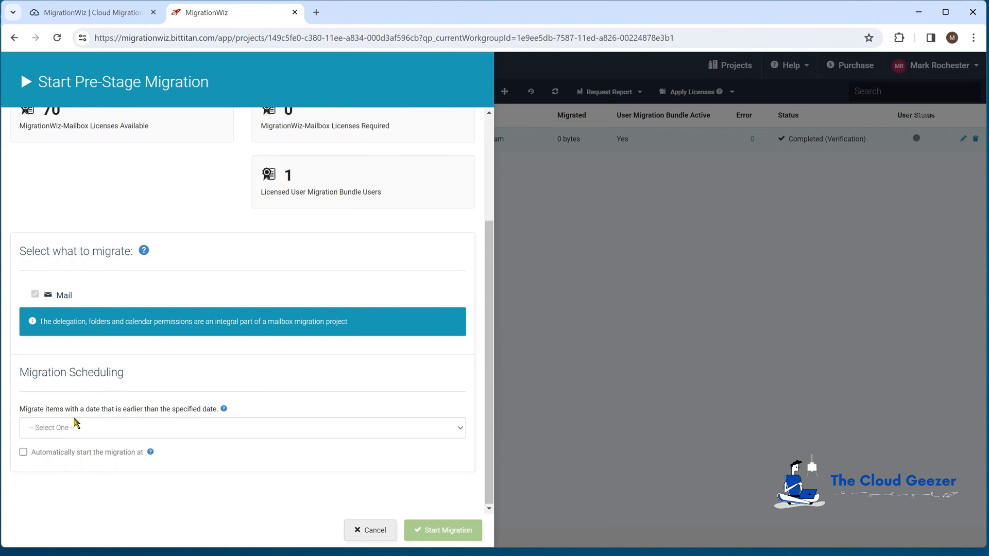
click(73, 429)
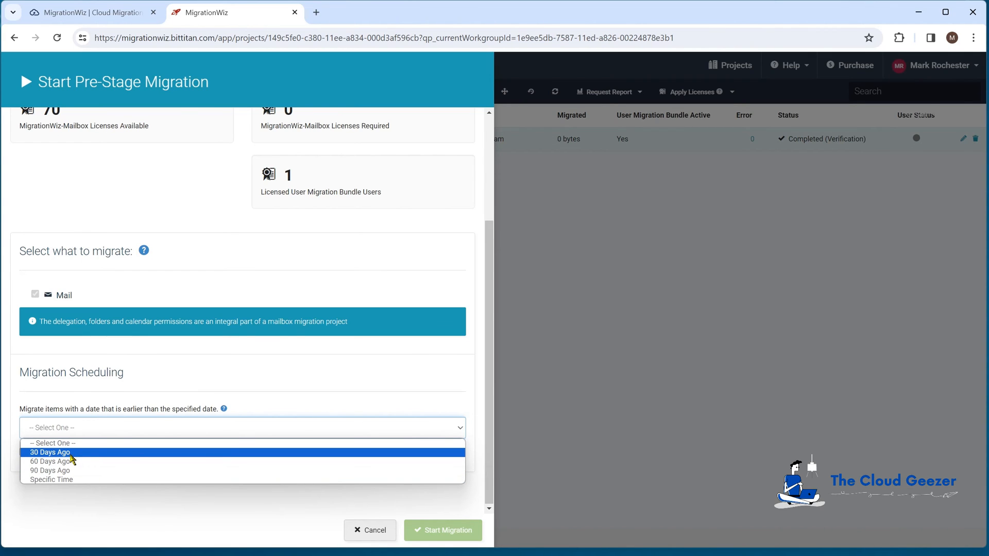
click(71, 453)
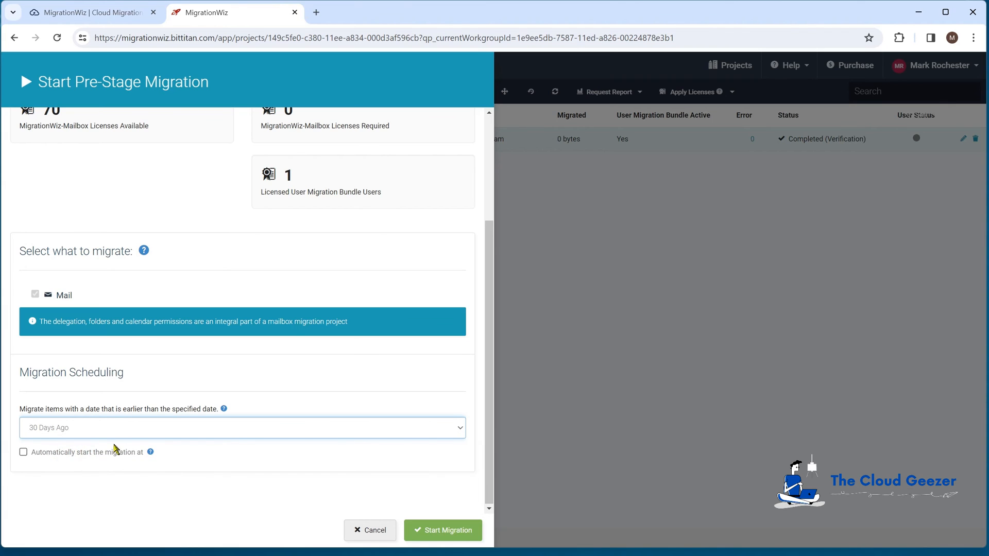
scroll(153, 428, up, 1)
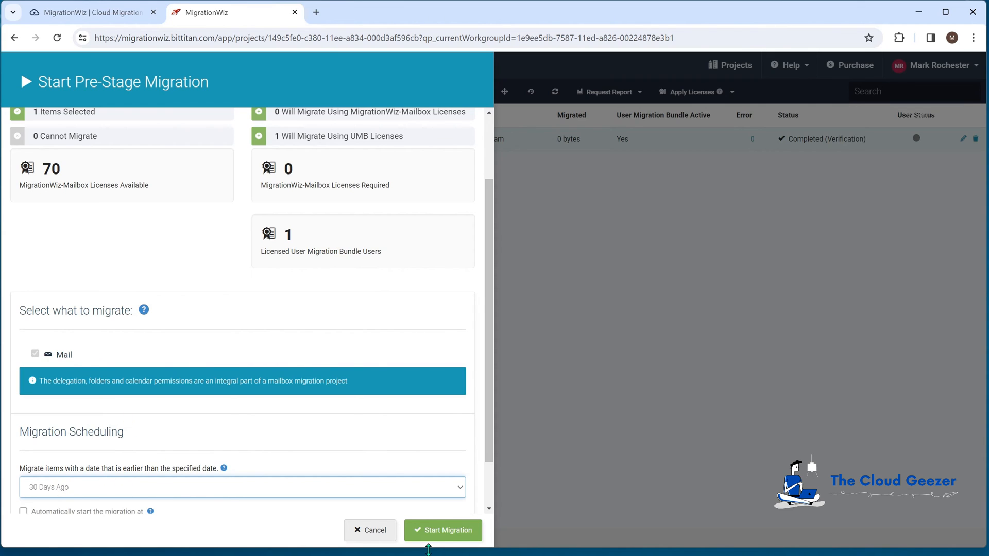
click(434, 527)
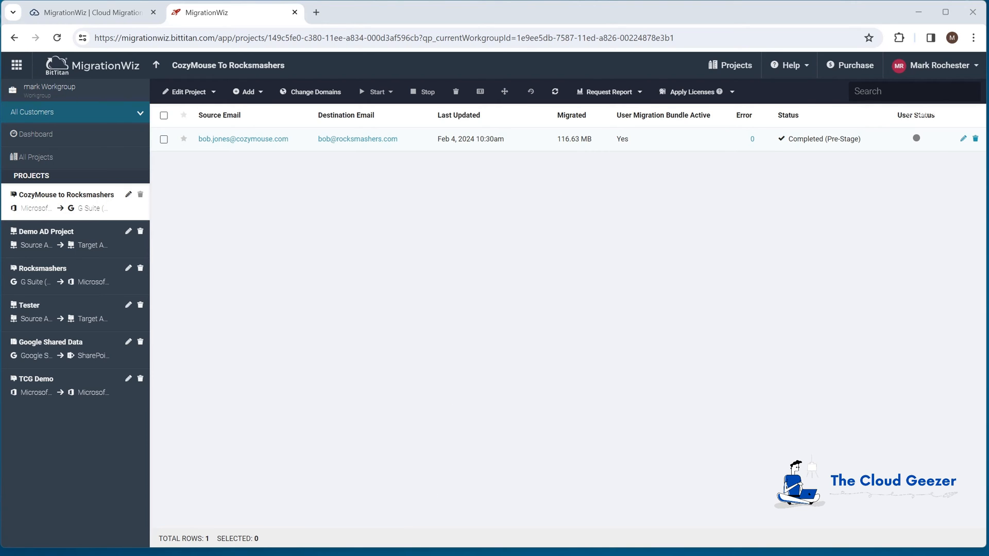
- Once the mailbox reaches Completed (Pre-Stage) with 116.63 MB, switch to the Gmail inbox
click(367, 554)
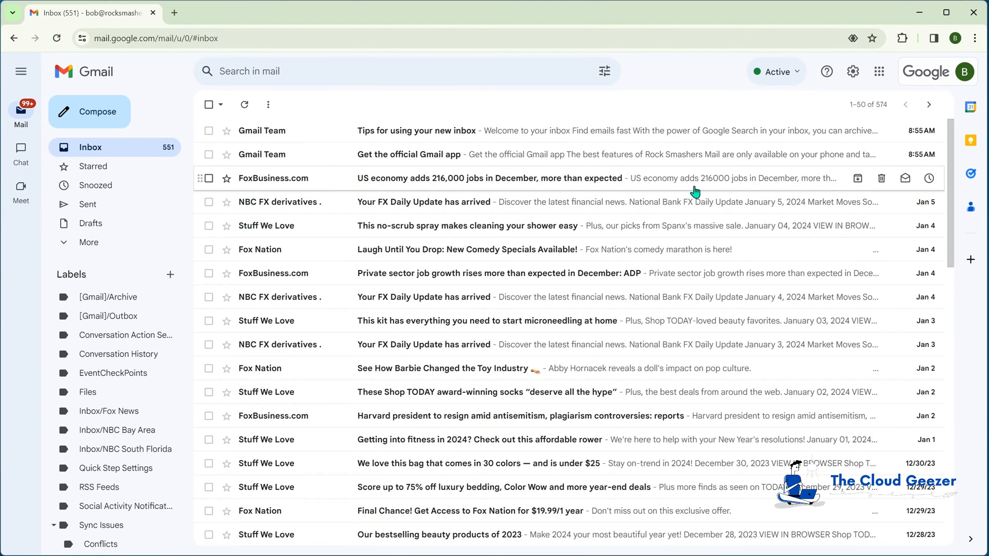
- Scroll through the migrated messages in the Gmail inbox, then minimize the Gmail window
drag(952, 185, 965, 446)
drag(953, 388, 956, 411)
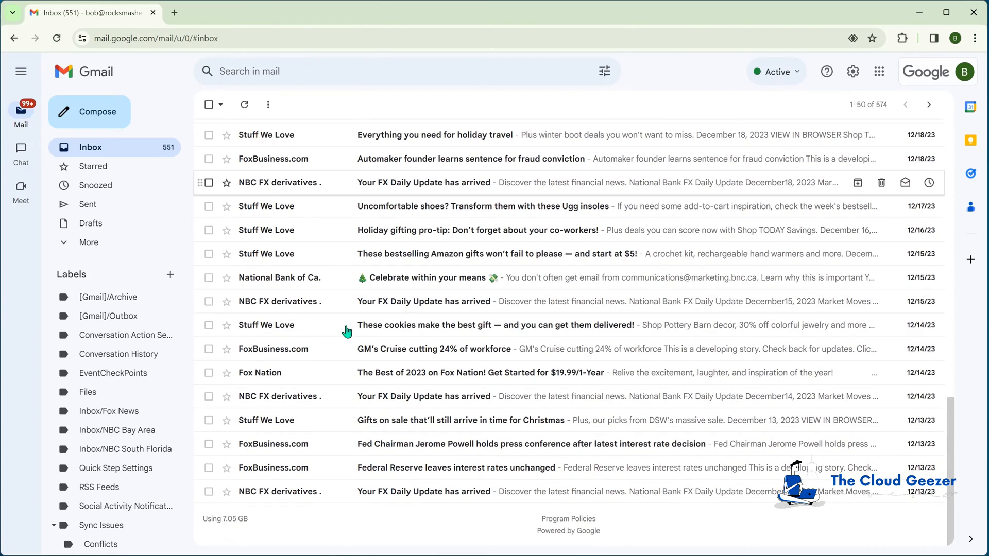
drag(951, 418, 952, 177)
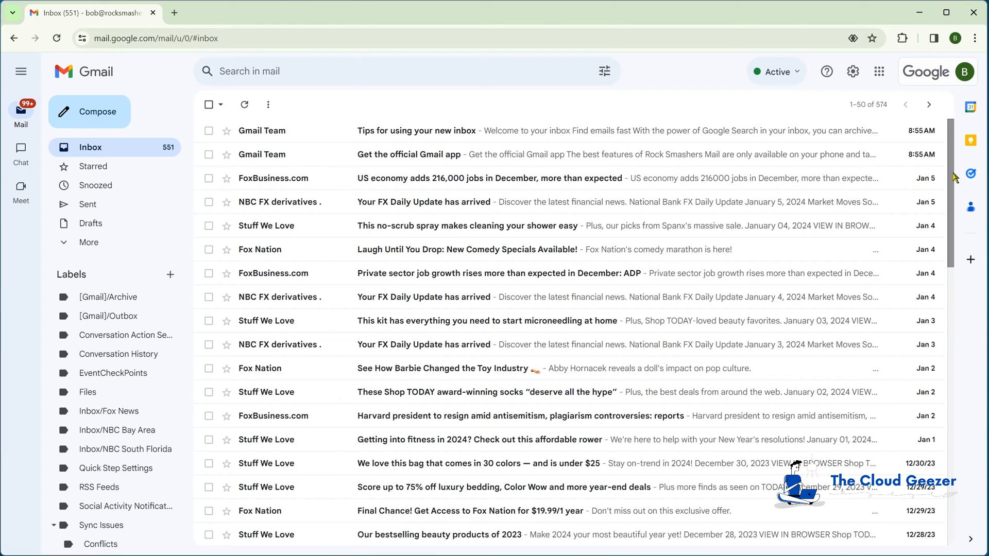
click(920, 12)
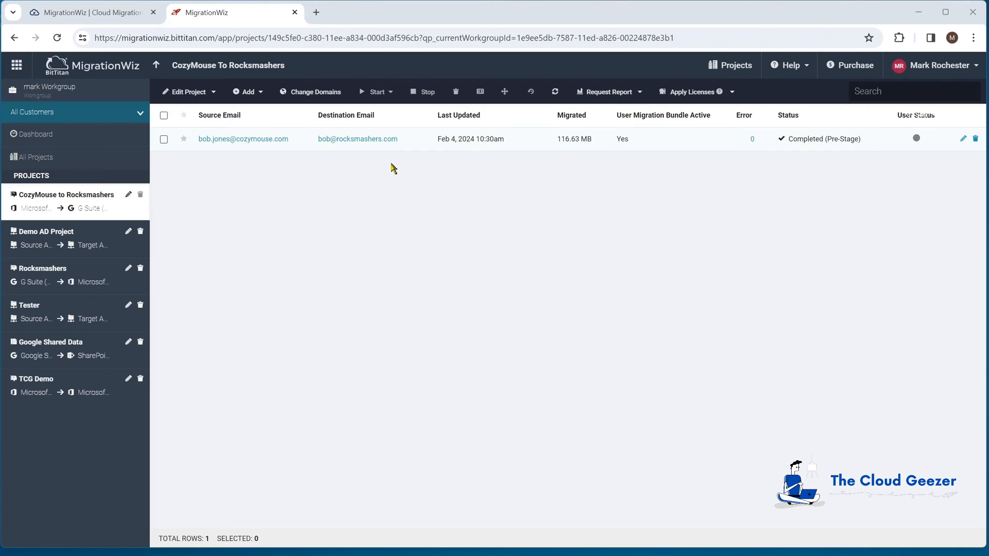
- Select the mailbox row and choose Full Migration from the Start list
click(164, 140)
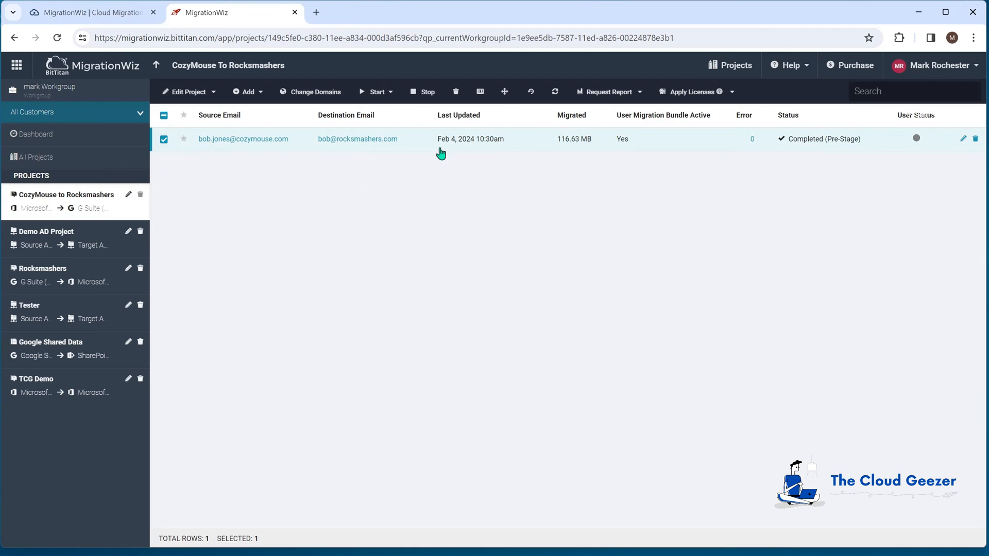
click(390, 92)
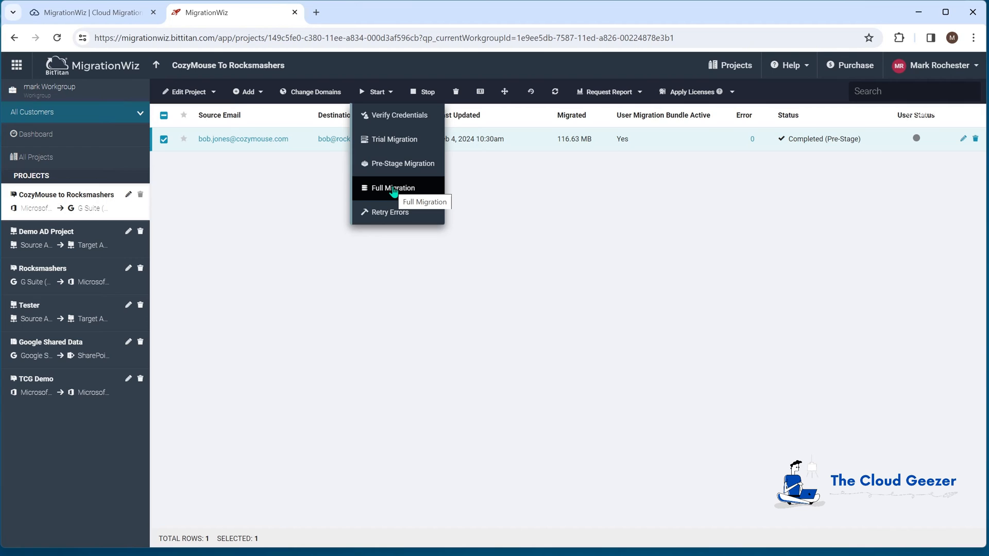
click(394, 190)
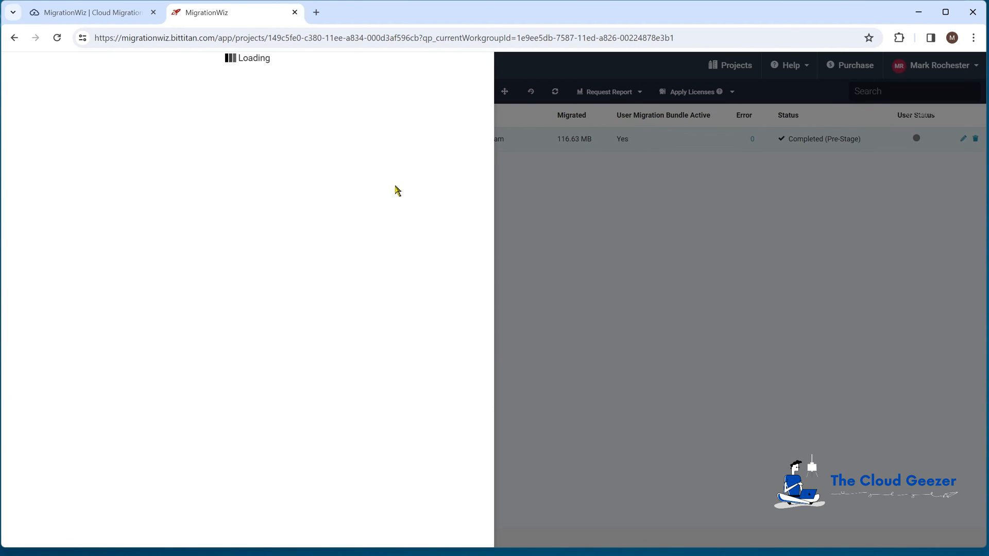
- Start the full migration with Contacts, Calendars and Mail kept checked
scroll(155, 330, down, 2)
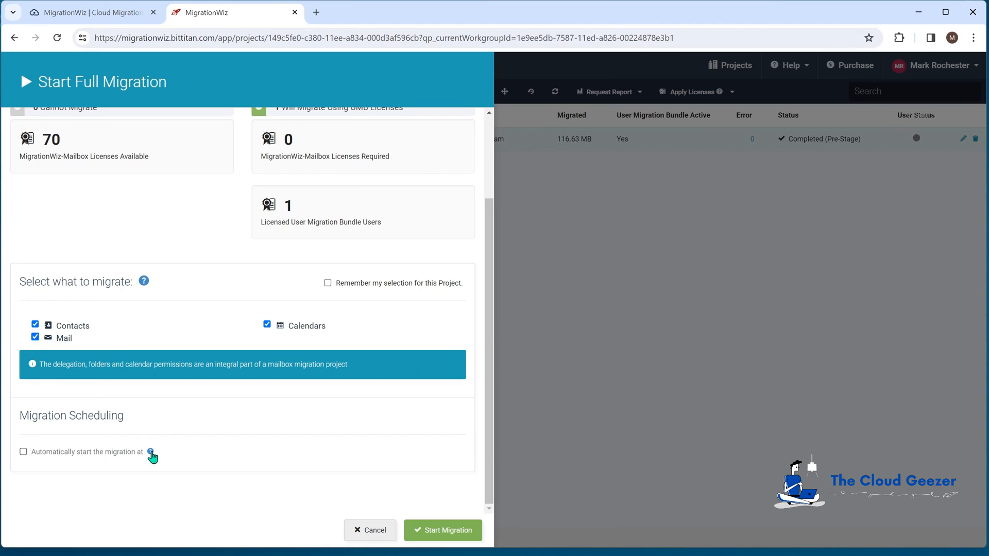
click(458, 531)
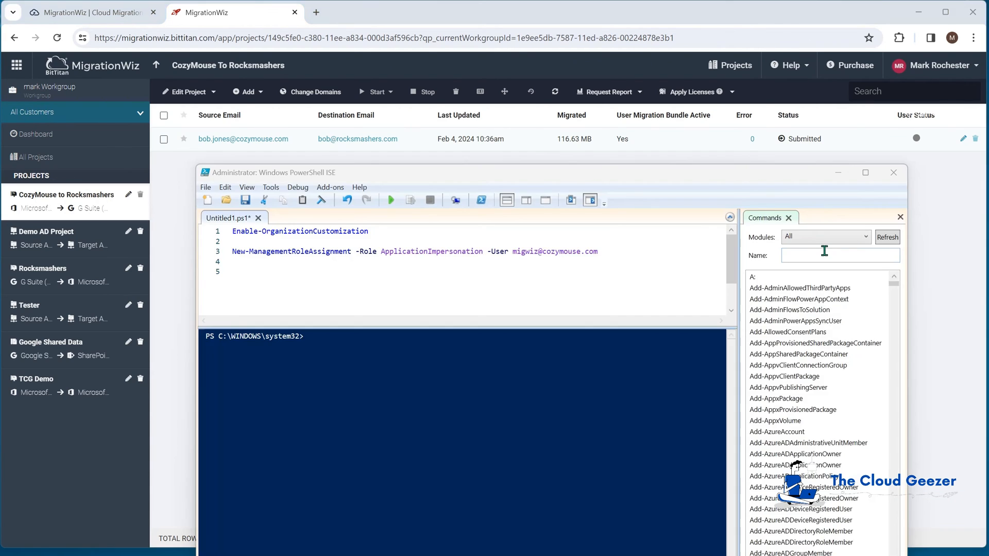
- Write a Set-Mailbox line forwarding the CozyMouse user's mailbox to their Rocksmashers address via -ForwardingSmtpAddress
click(438, 272)
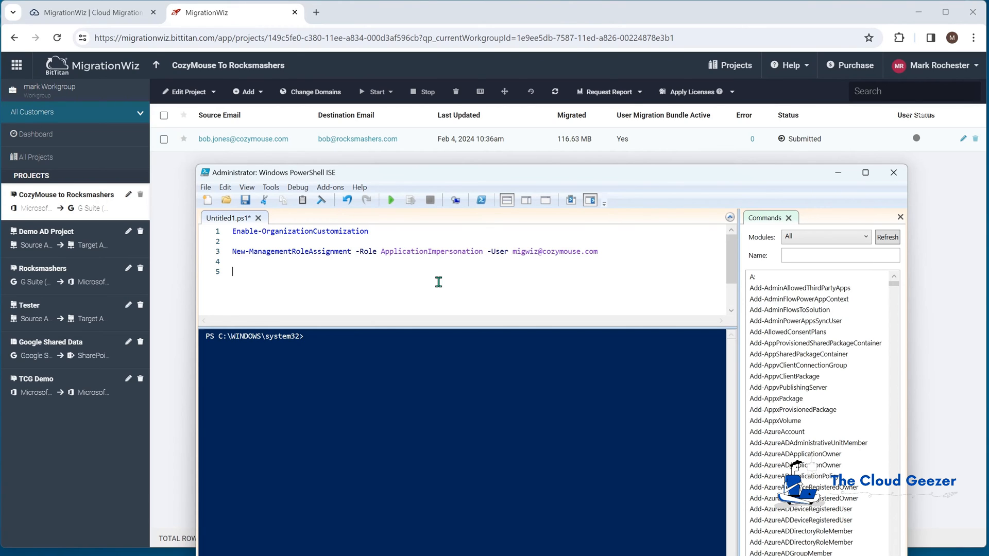
text(set-mai)
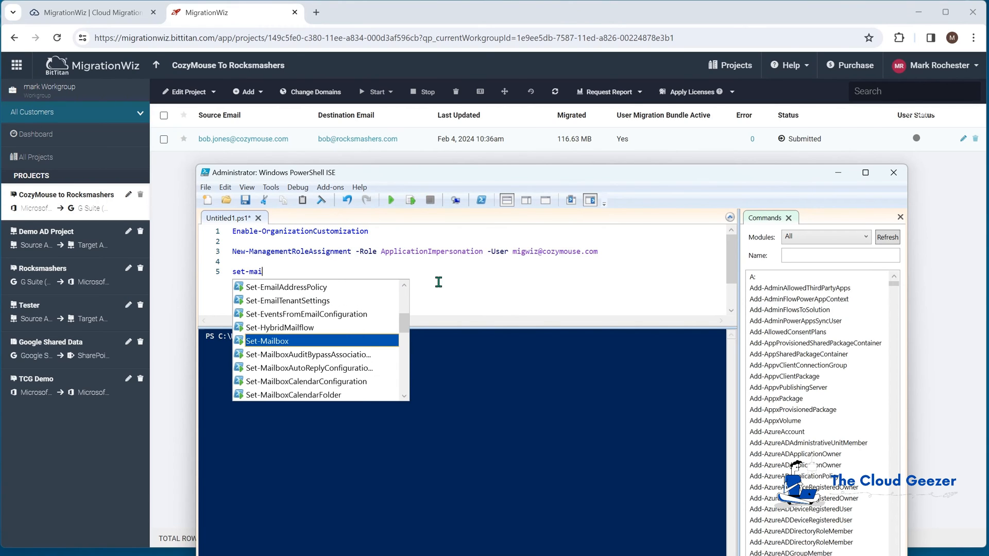
text(lbox )
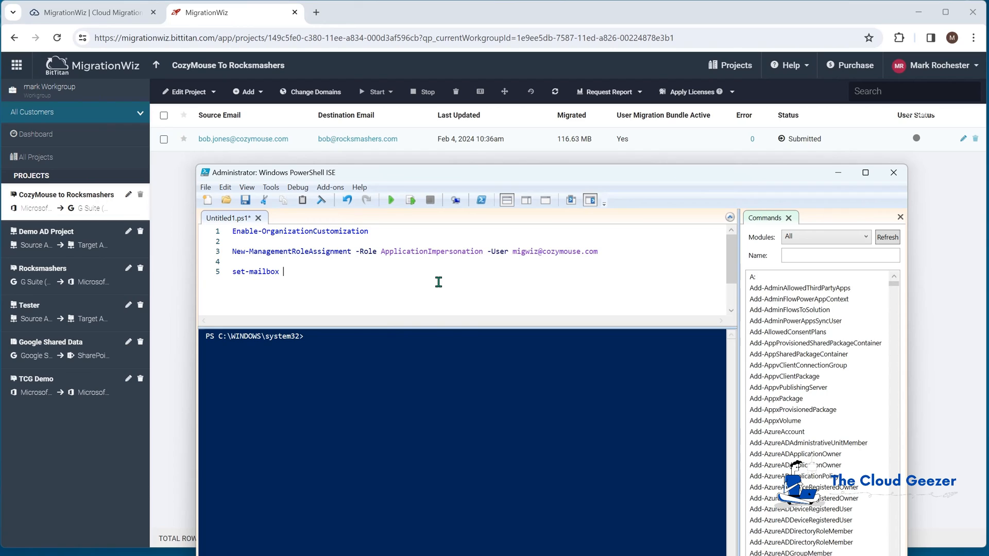
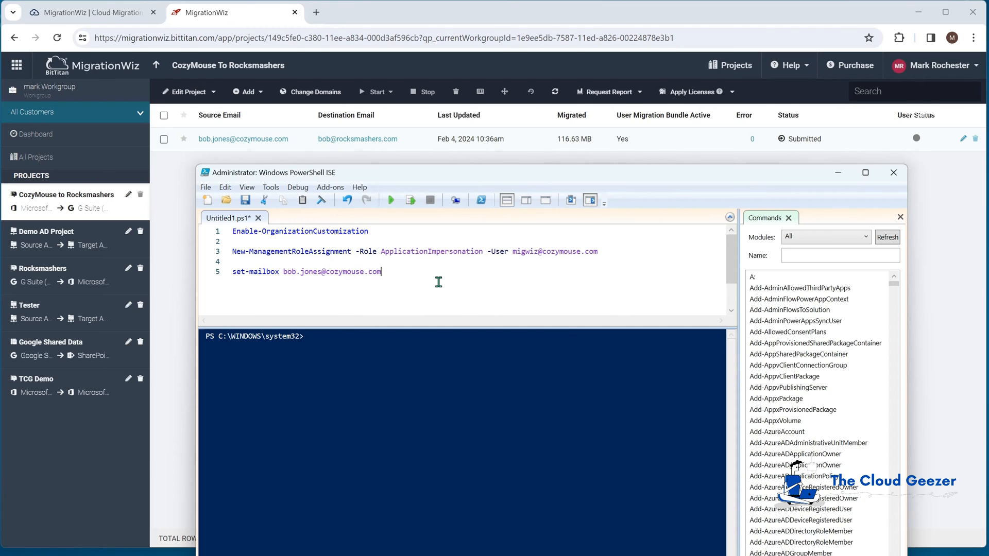
text(-for)
key(Down)
key(Down)
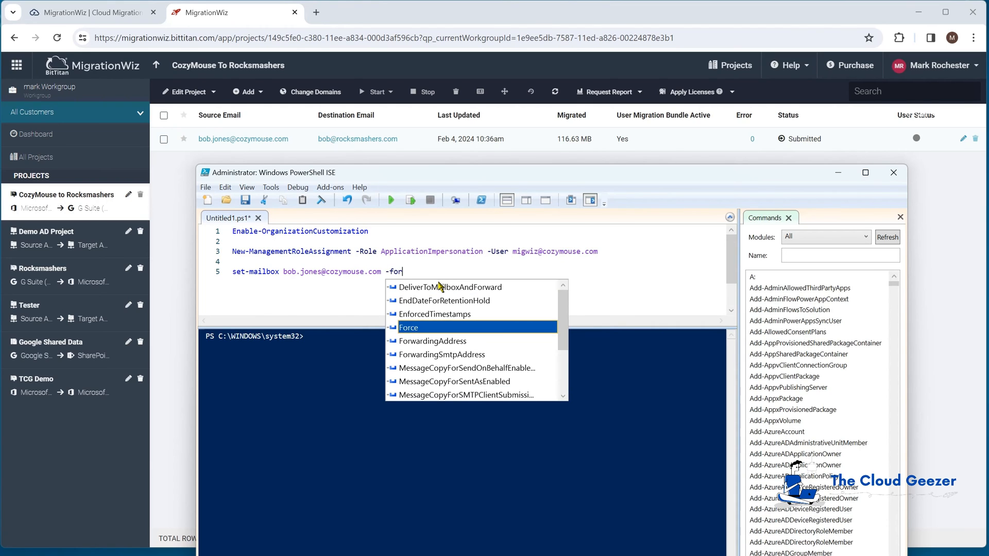
key(Return)
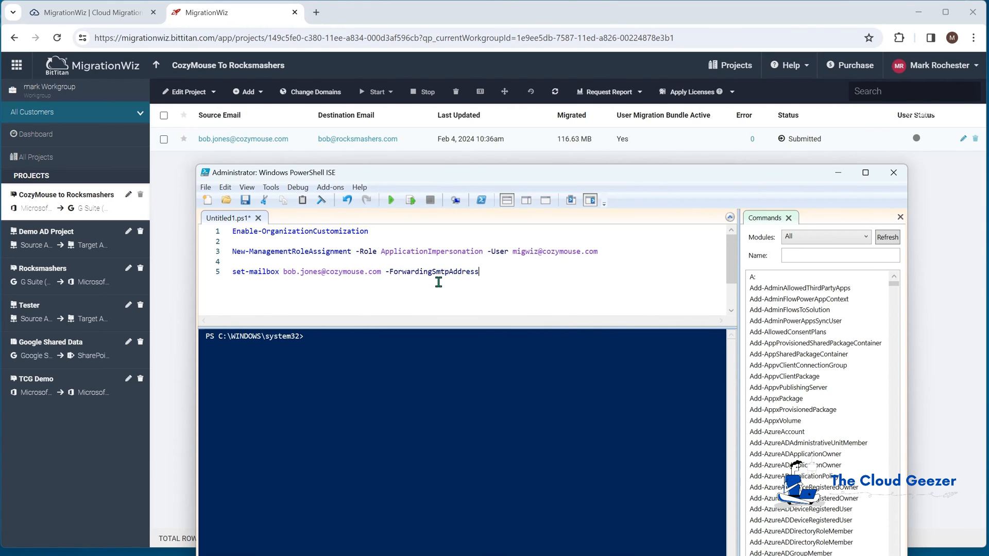
- Run line 5 as a selection, then minimise the PowerShell ISE
click(221, 273)
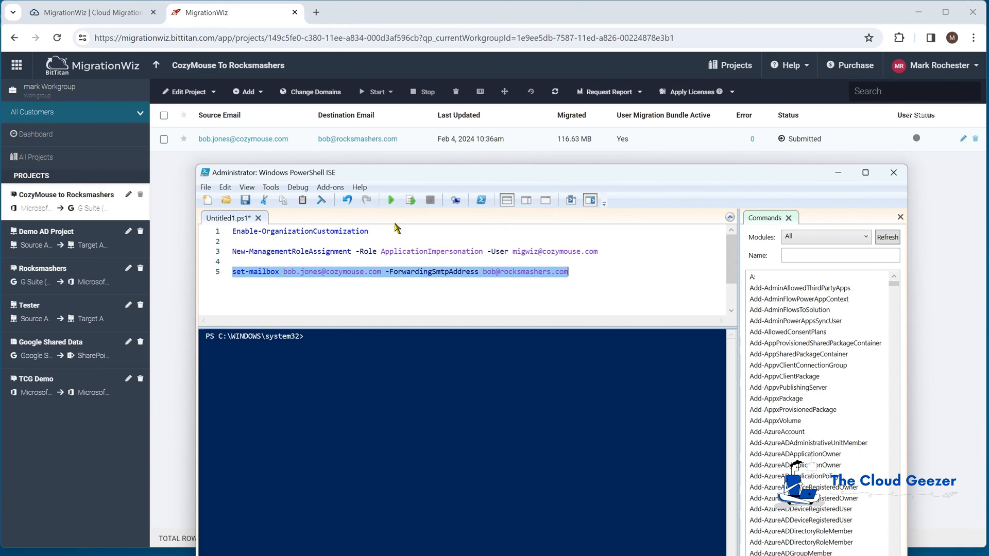
click(411, 200)
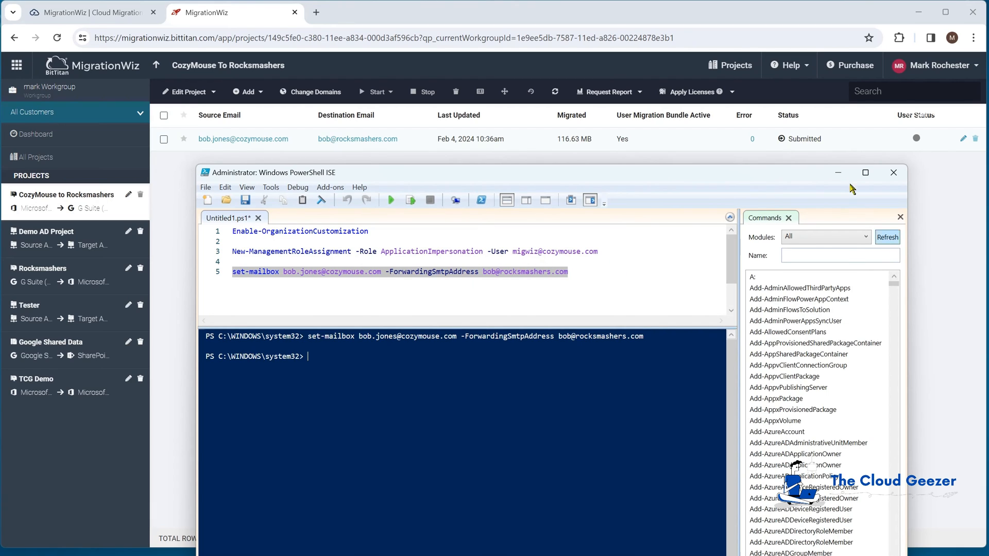
click(838, 174)
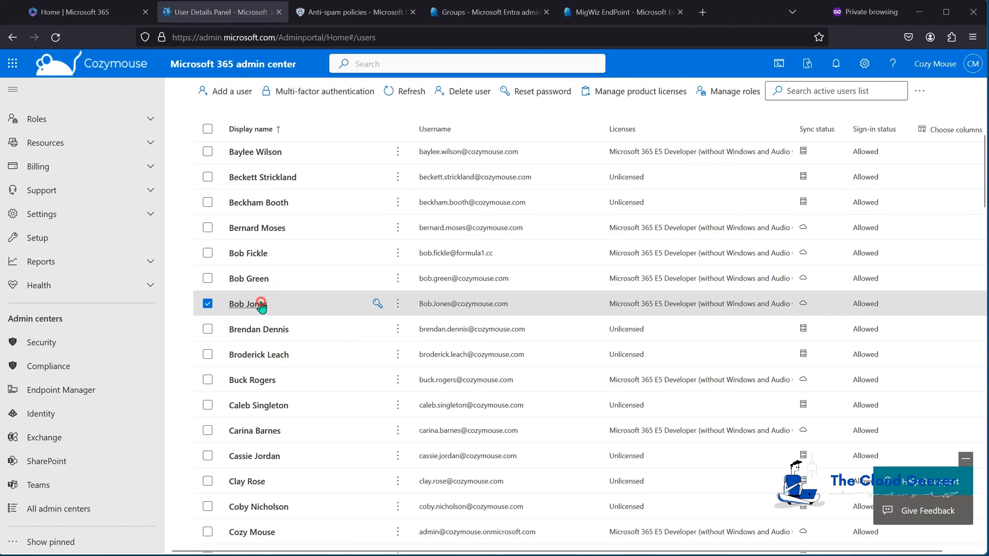
- Open the user's Manage email forwarding settings and toggle keep-a-copy on, then back off
click(259, 305)
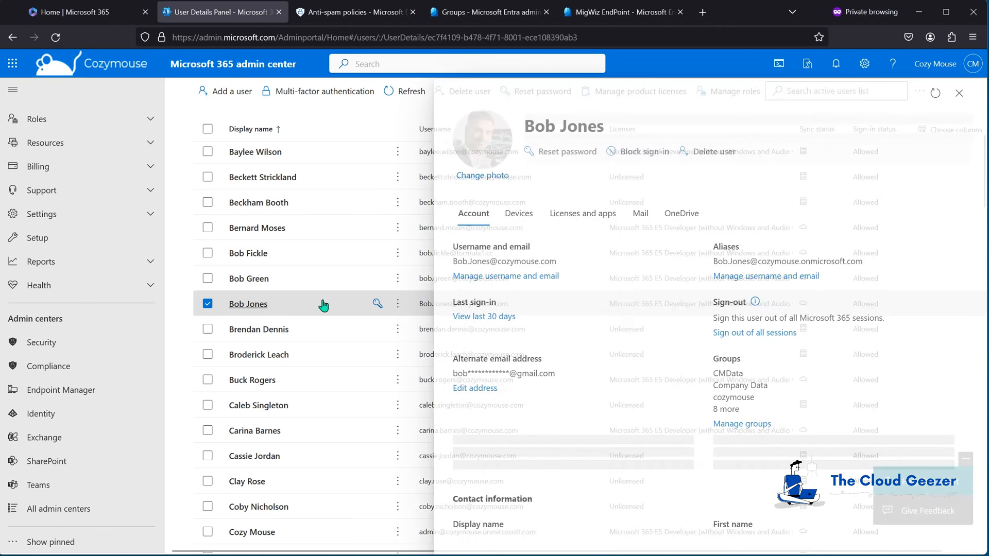
click(634, 213)
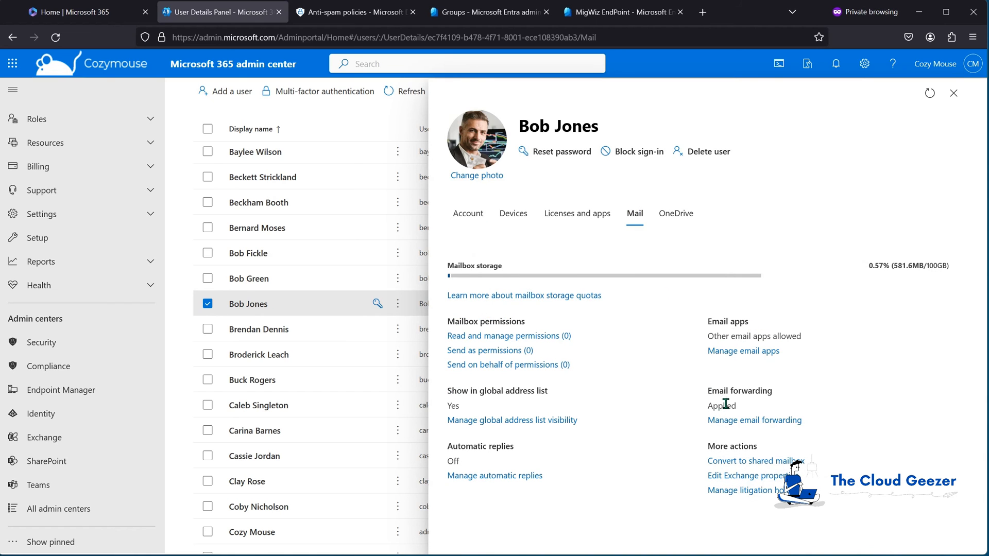
click(758, 425)
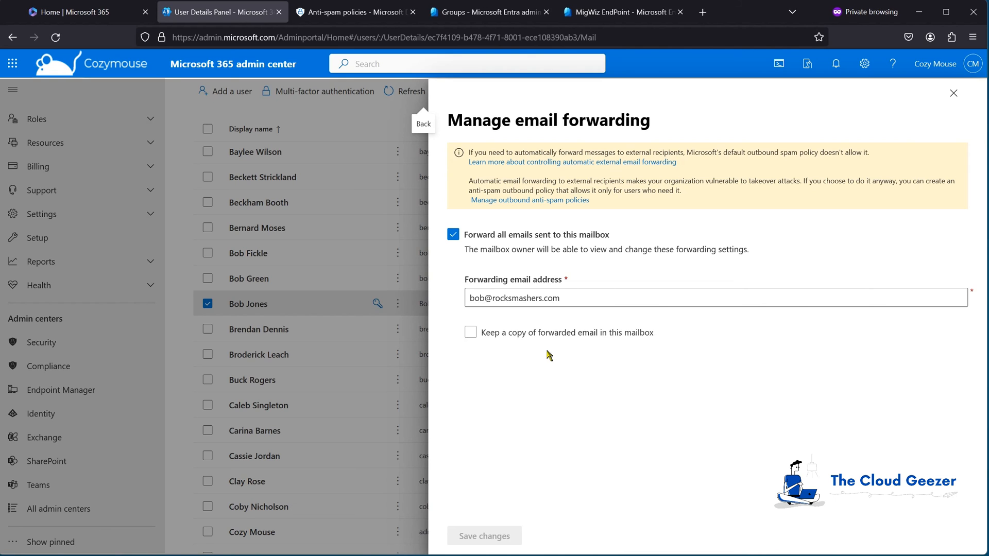
click(471, 334)
click(492, 336)
- Add -DeliverToMailboxAndForward $true to the command, erase it, then close the forwarding panel
key(alt+Tab)
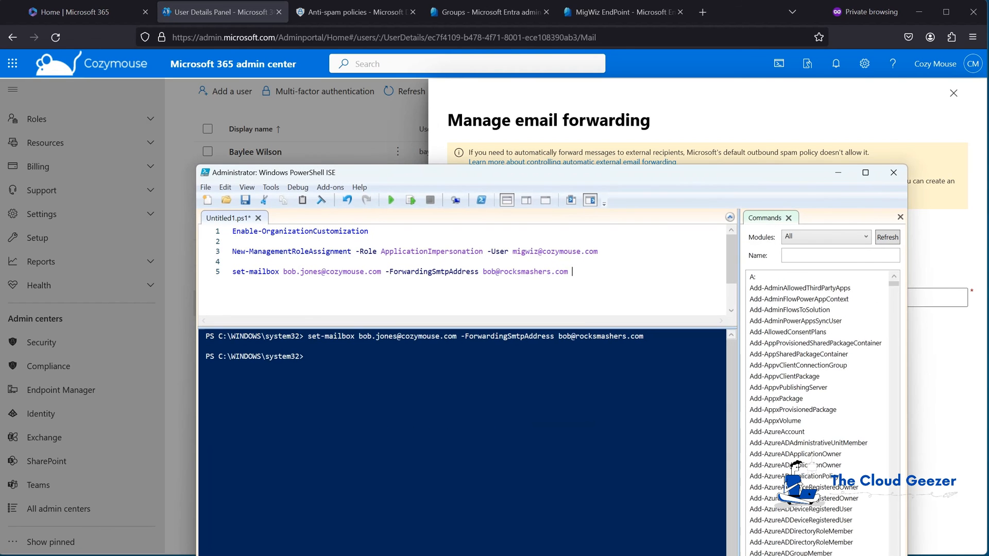
text(-del)
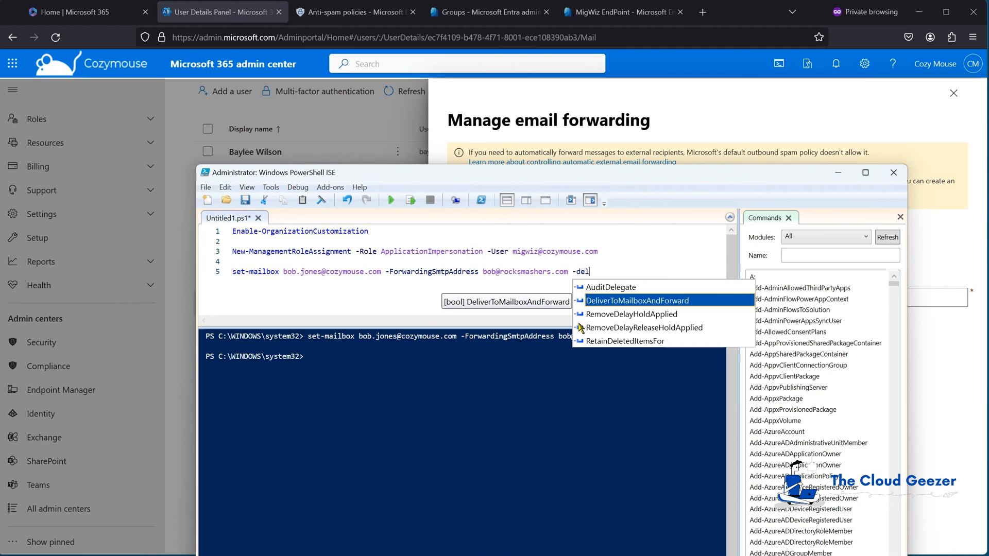
key(Tab)
text($true)
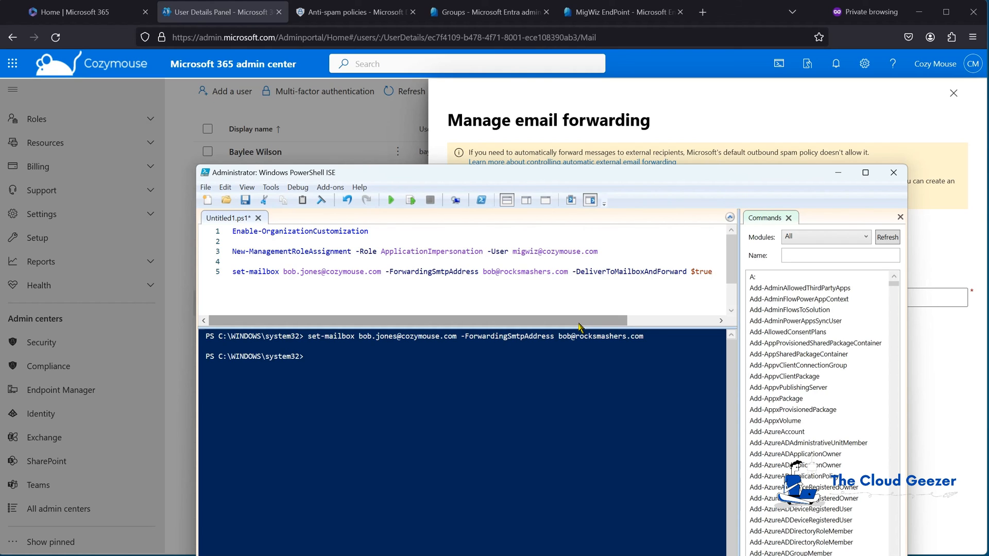
key(BackSpace)
key(BackSpace)
key(BackSpace)
key(BackSpace)
key(BackSpace)
key(BackSpace)
key(BackSpace)
key(BackSpace)
key(BackSpace)
key(BackSpace)
key(BackSpace)
key(BackSpace)
key(BackSpace)
key(BackSpace)
key(BackSpace)
key(BackSpace)
key(BackSpace)
key(BackSpace)
key(BackSpace)
key(BackSpace)
key(BackSpace)
key(BackSpace)
key(BackSpace)
key(BackSpace)
key(BackSpace)
key(BackSpace)
key(BackSpace)
key(BackSpace)
key(BackSpace)
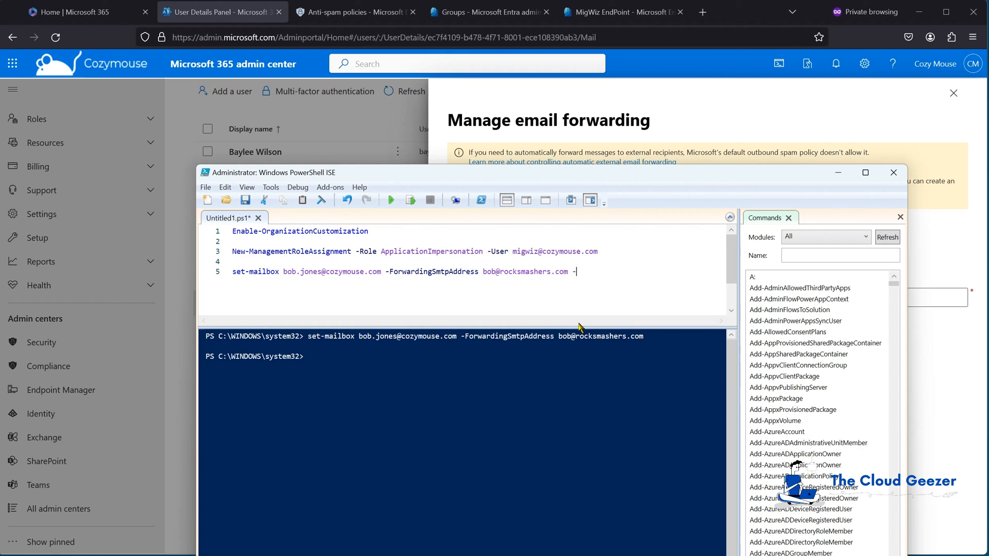
click(838, 173)
click(953, 93)
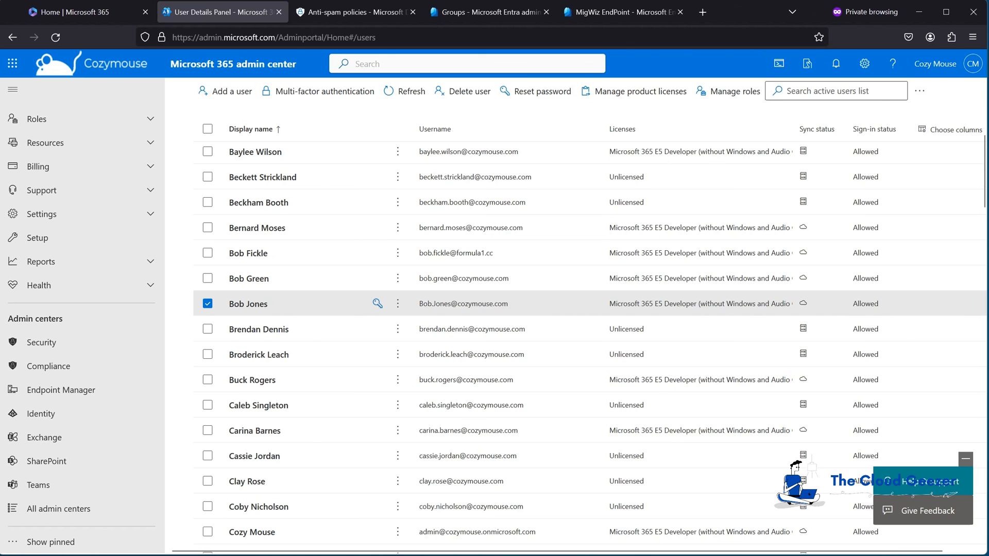
- Send the prepared 'Test for Forwarder' Outlook message and check it arrived in Gmail
key(alt+Tab)
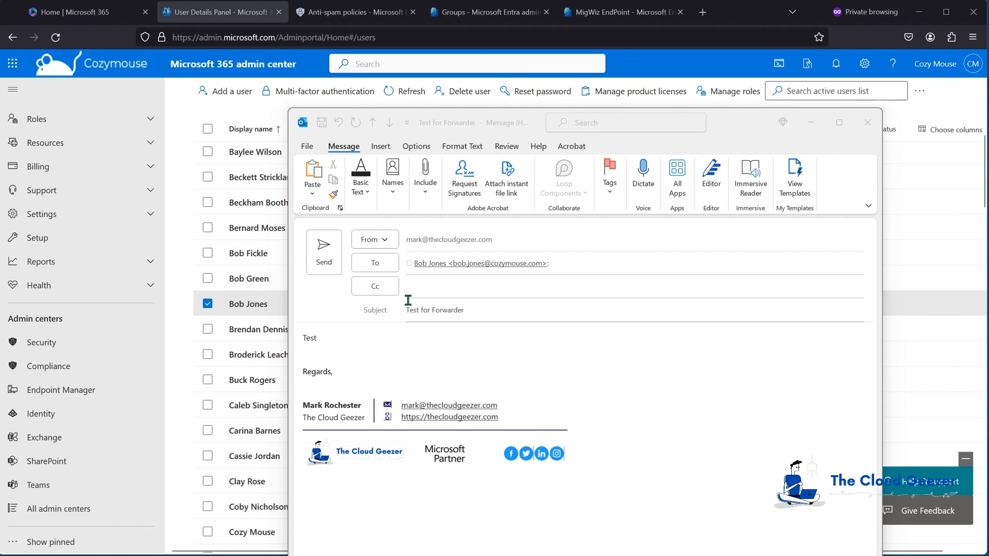
click(326, 251)
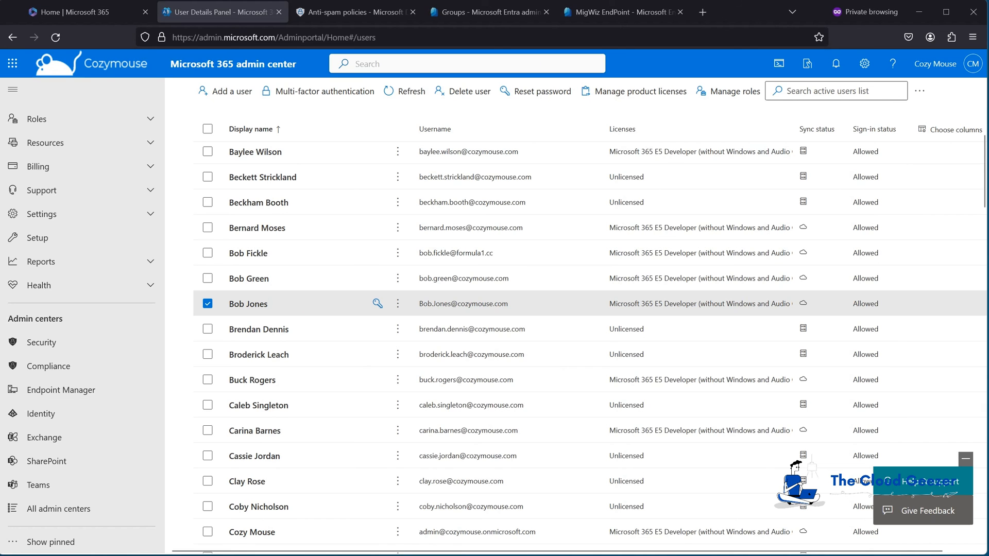
key(alt+Tab)
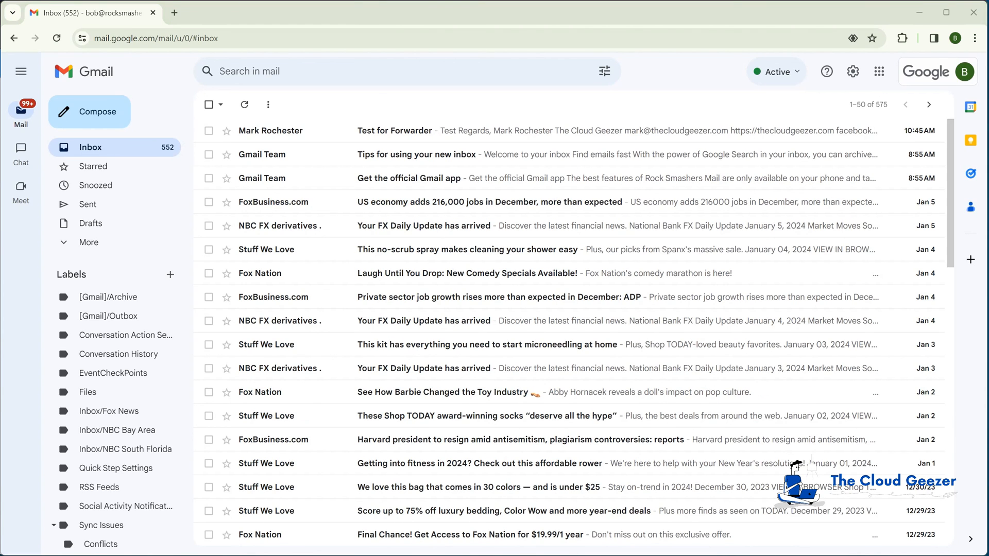
- Delete the 'Test for Forwarder' email from Gmail, then return to the inbox of migrated mail
click(427, 131)
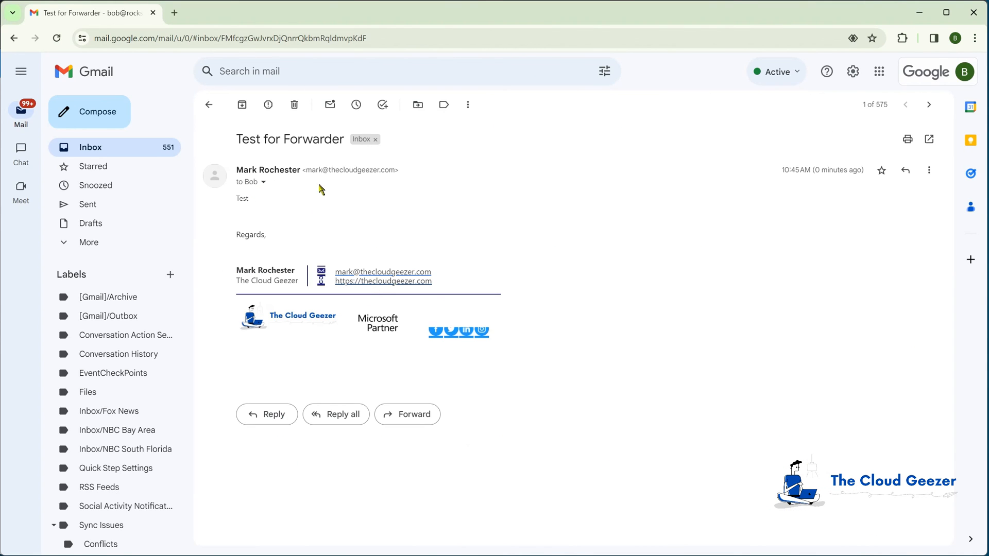
click(208, 105)
click(210, 131)
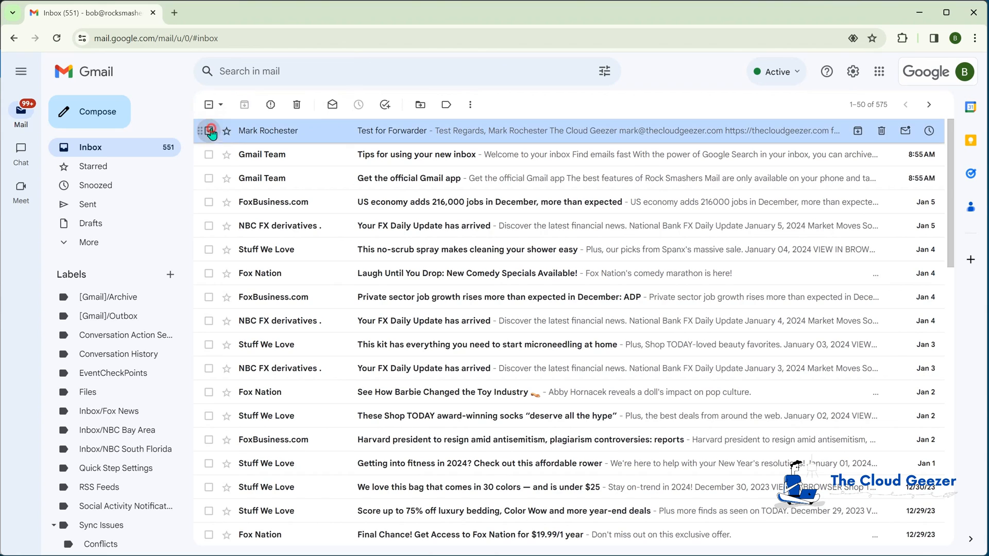
click(298, 105)
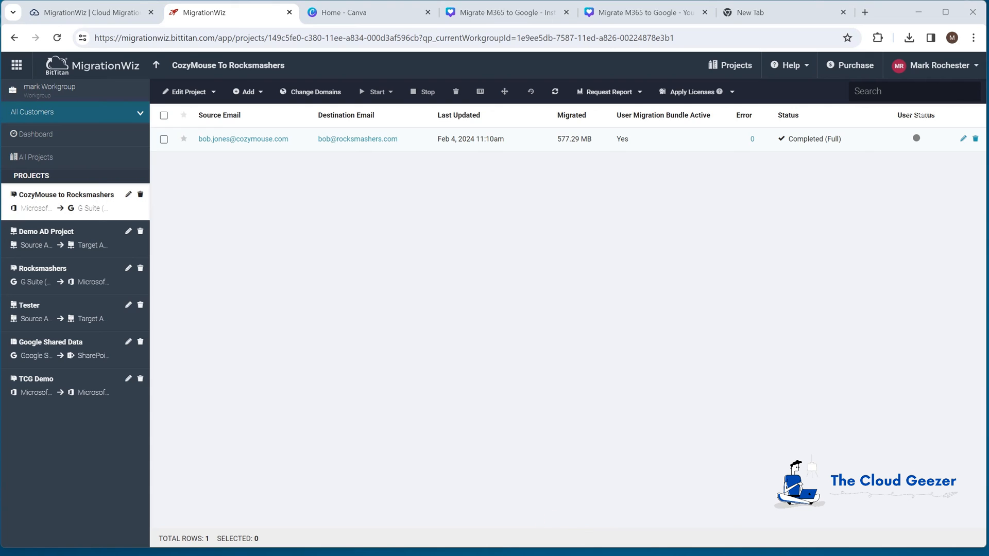
key(alt+Tab)
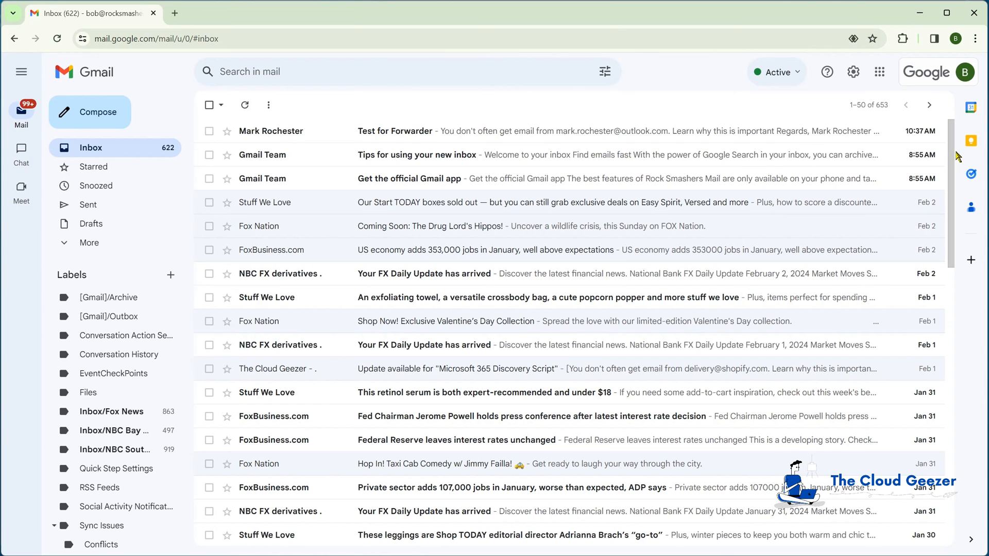
click(951, 227)
mouse_move(953, 233)
mouse_down()
mouse_move(953, 255)
mouse_move(954, 233)
mouse_up()
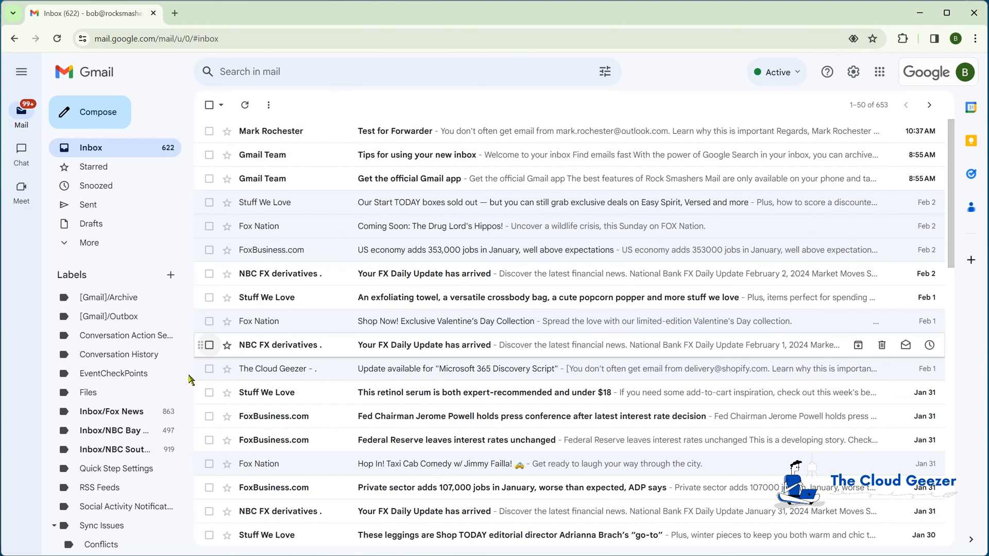
click(117, 415)
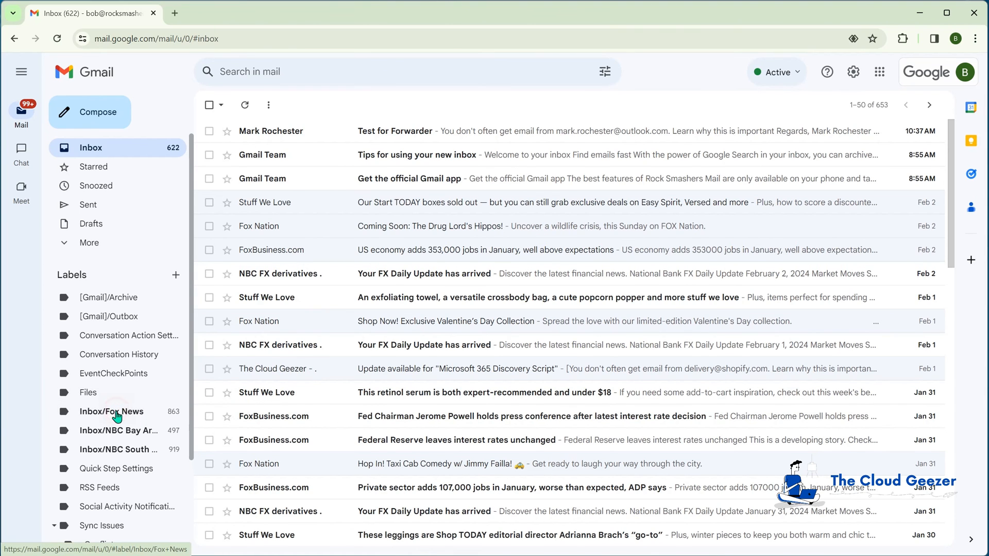
click(124, 432)
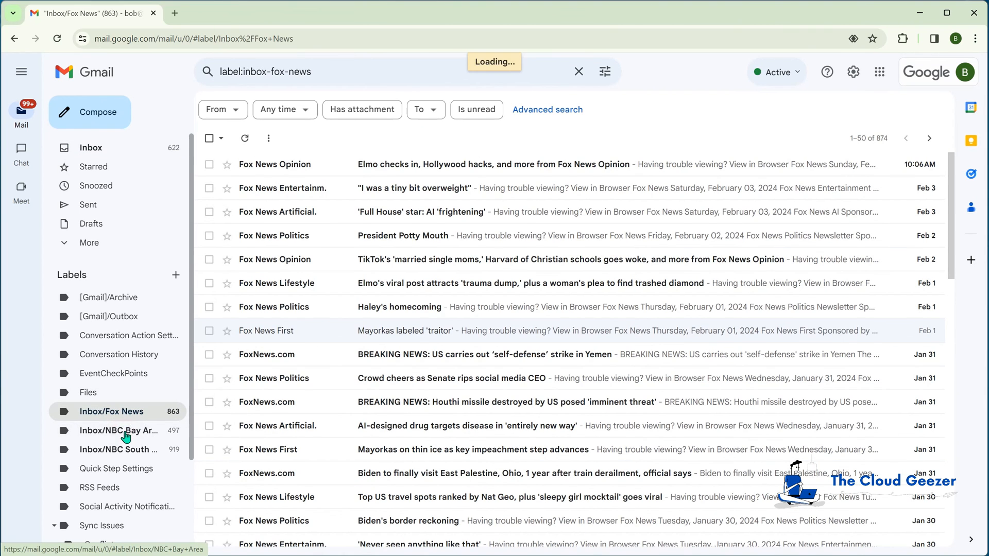
click(124, 454)
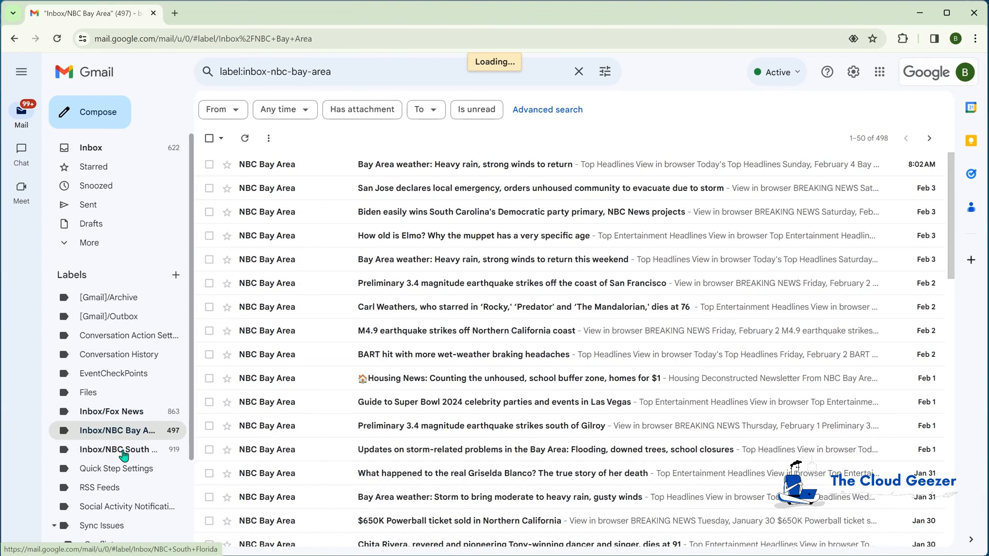
click(110, 415)
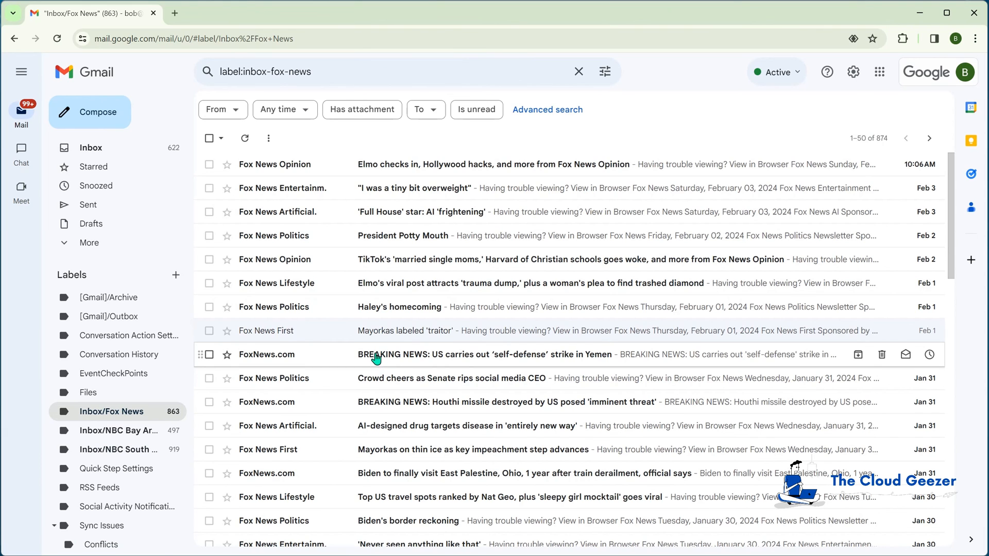
click(115, 150)
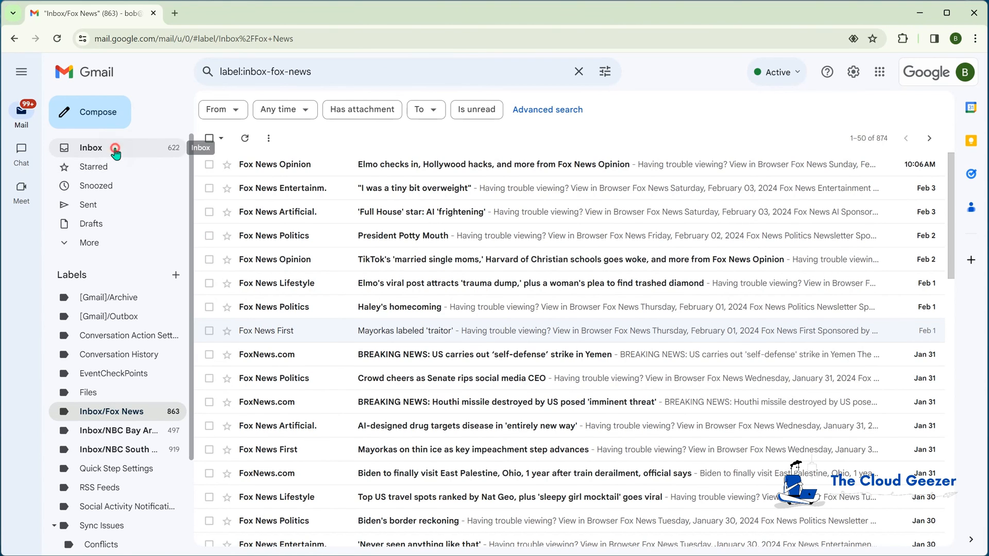